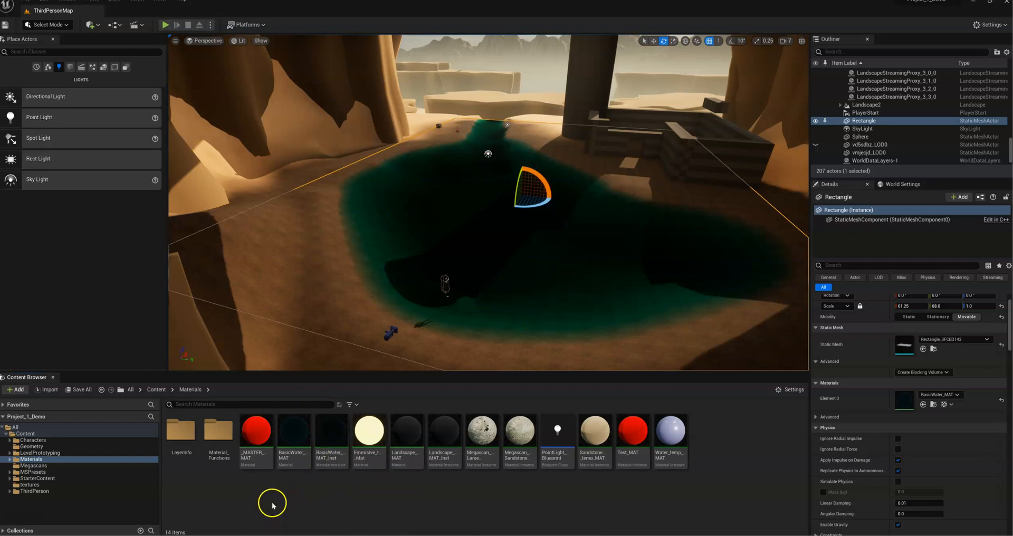
Step: Create a new material named _MASTER_MAT_demo in the Materials folder
right_click(250, 496)
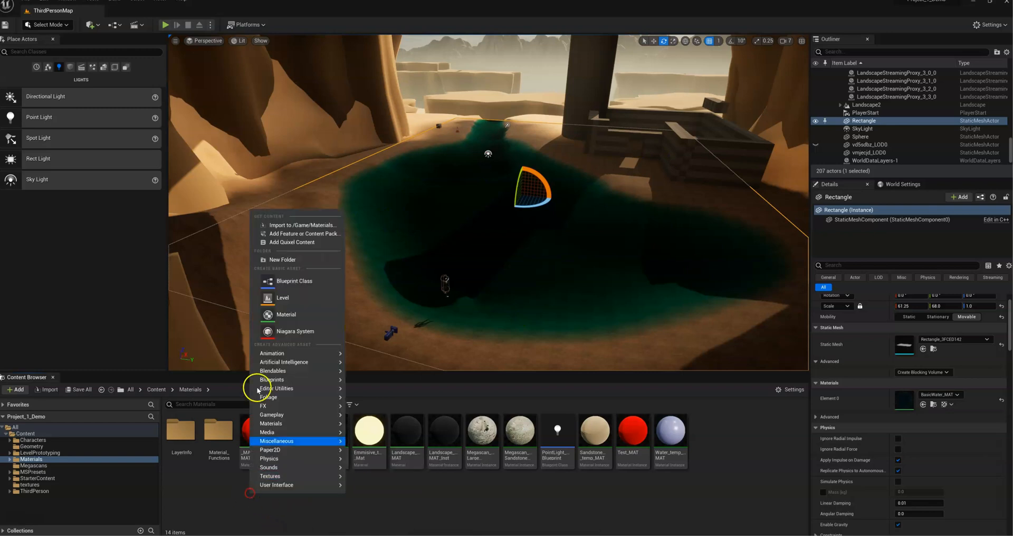
left_click(285, 314)
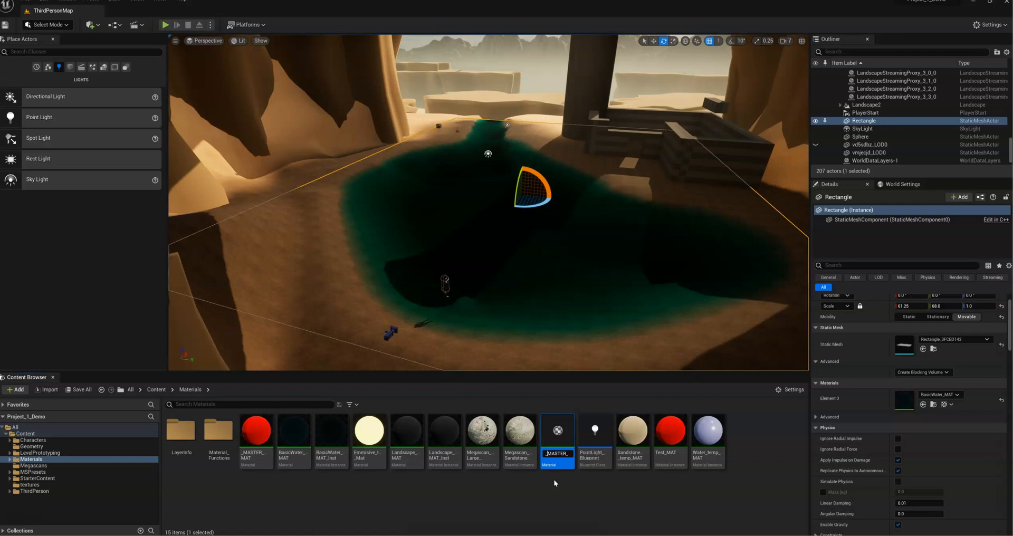
key("Return")
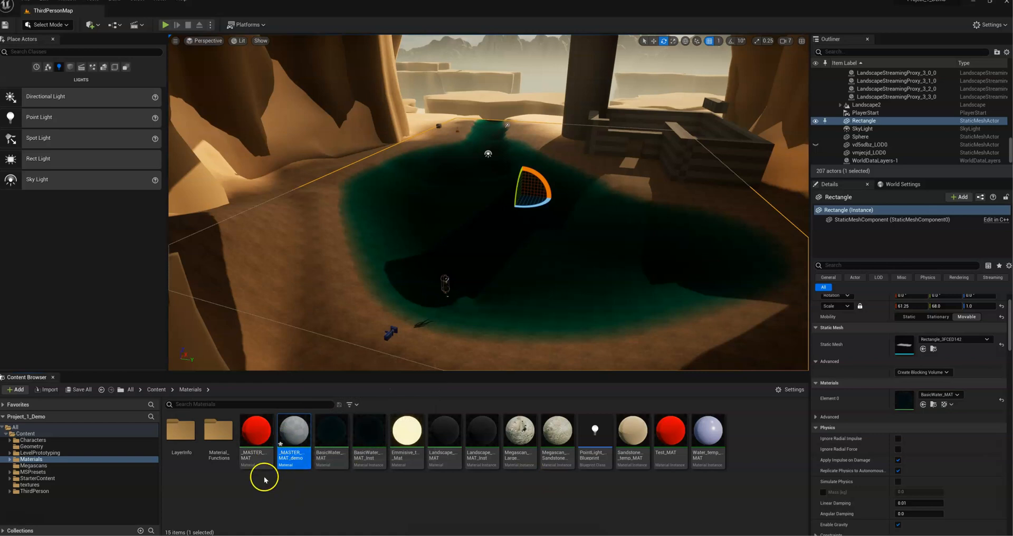
Step: Open the _MASTER_MAT_demo material for editing and move its output node to the right to free up graph space
left_click(287, 505)
left_click(290, 435)
left_click_drag(547, 226, 530, 7)
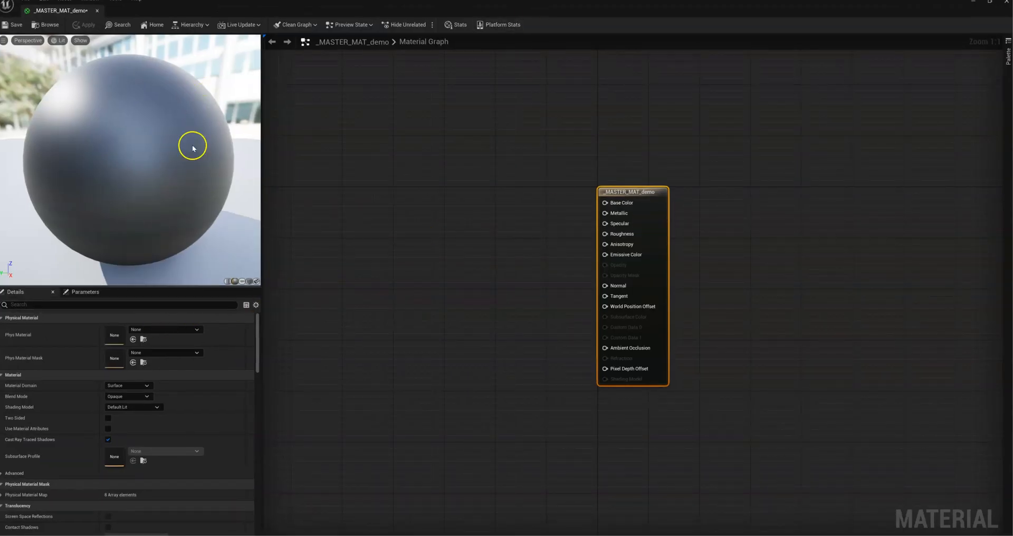
left_click_drag(621, 192, 773, 191)
right_click_drag(566, 183, 627, 206)
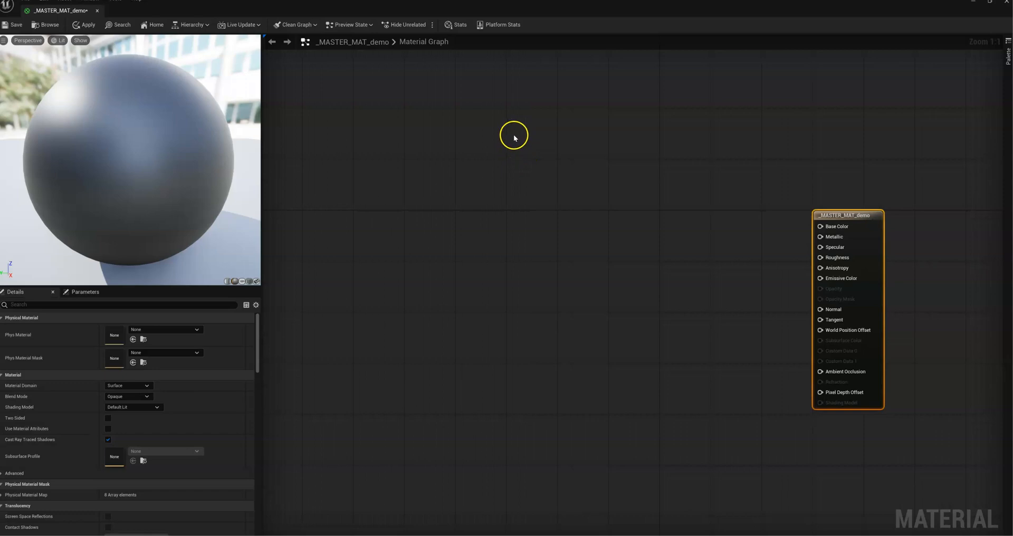
Step: Add a Texture Sample node to the empty graph area left of the material output node
right_click(525, 153)
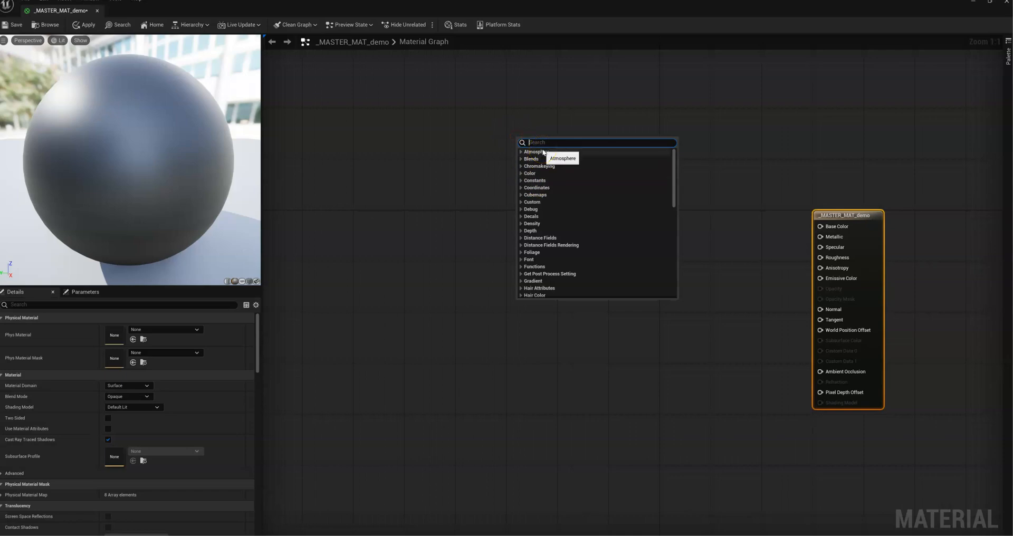
type("texture")
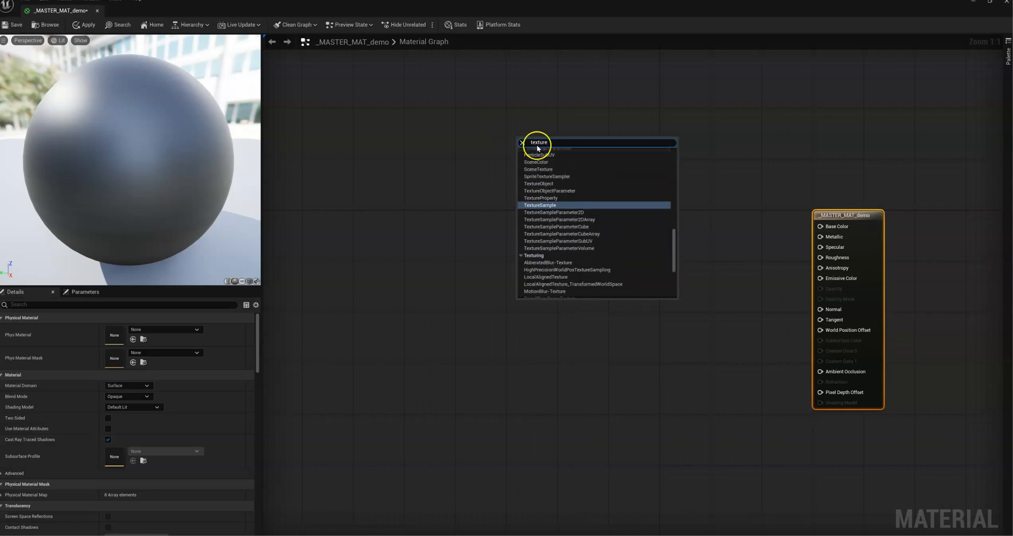
left_click(556, 205)
left_click_drag(543, 141, 533, 141)
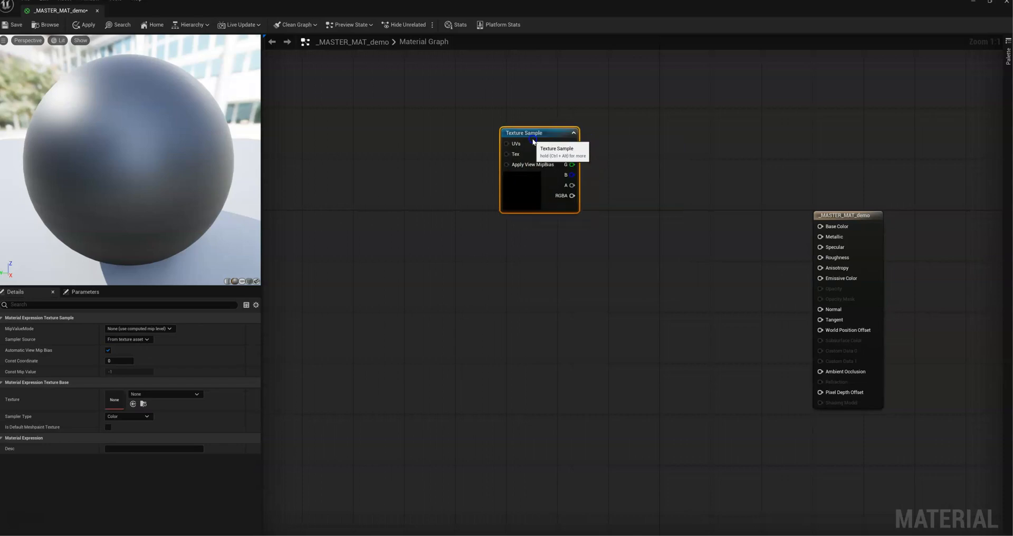
Step: Duplicate the Texture Sample node three times and arrange the four nodes in a vertical column
key("ctrl+d")
key("ctrl+d")
key("ctrl+d")
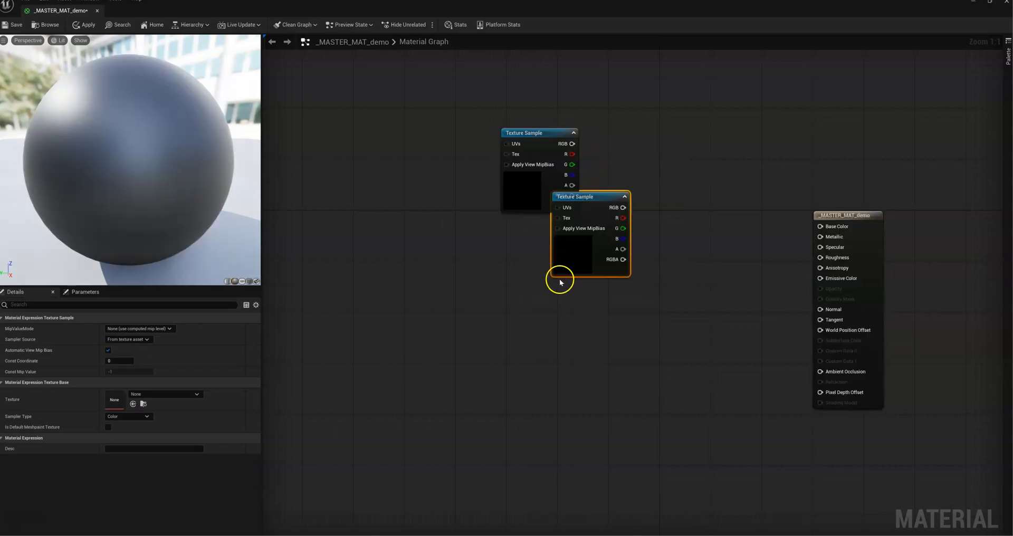
left_click_drag(594, 307, 529, 460)
left_click_drag(555, 318, 485, 388)
left_click_drag(587, 198, 542, 250)
right_click_drag(602, 351, 610, 267)
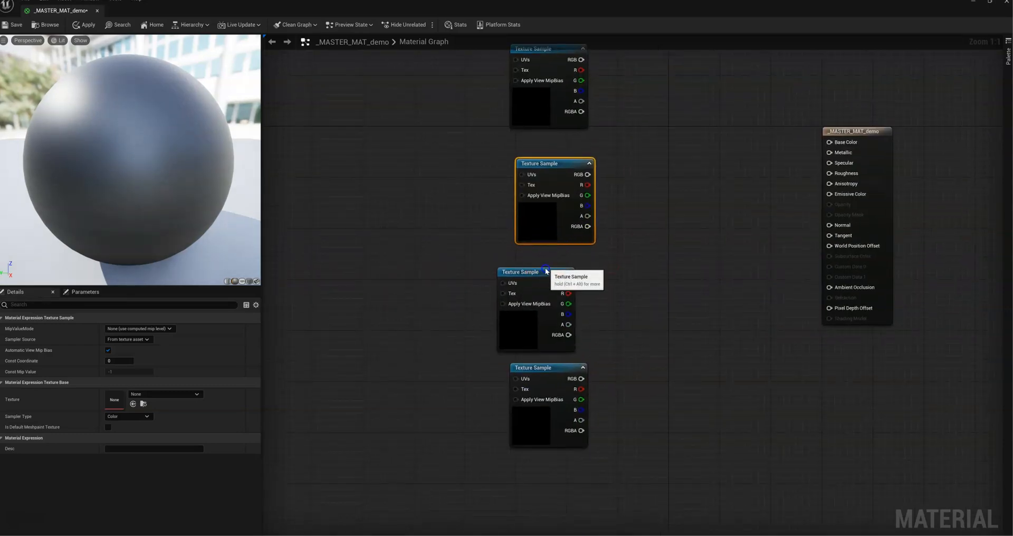
left_click_drag(543, 272, 557, 266)
right_click_drag(625, 218, 644, 282)
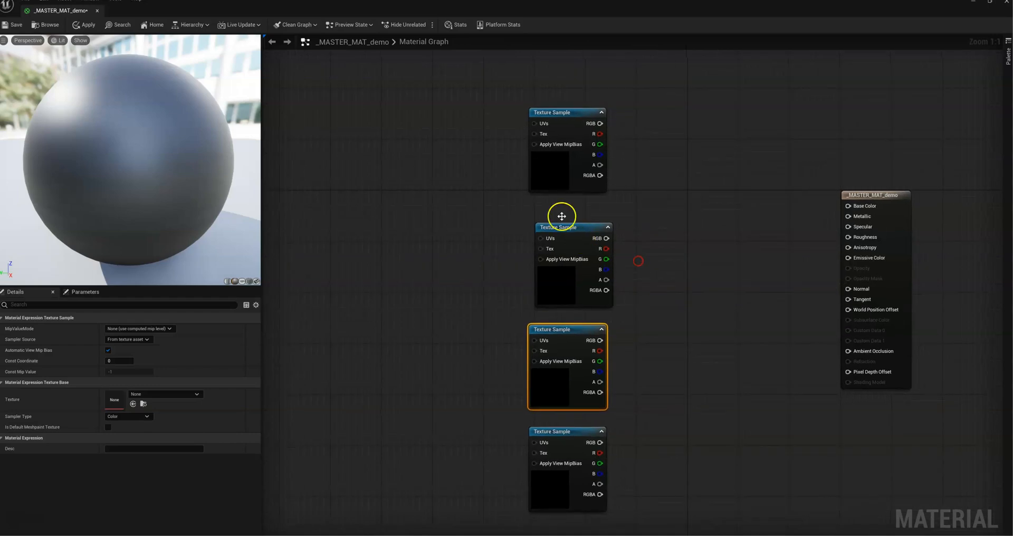
Step: Convert the upper two Texture Sample nodes to parameters named Color_Map and Metalic_Map
right_click(560, 115)
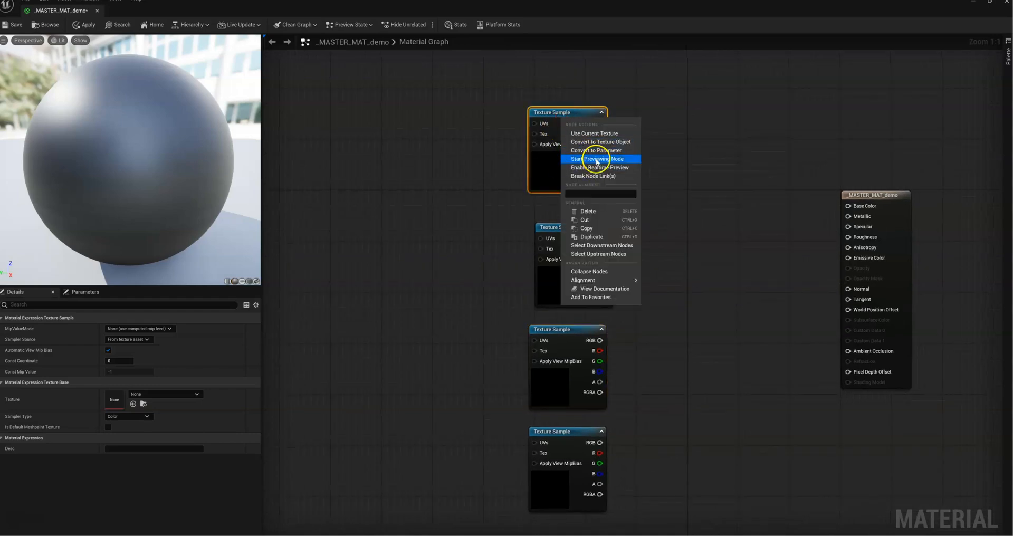
left_click(596, 150)
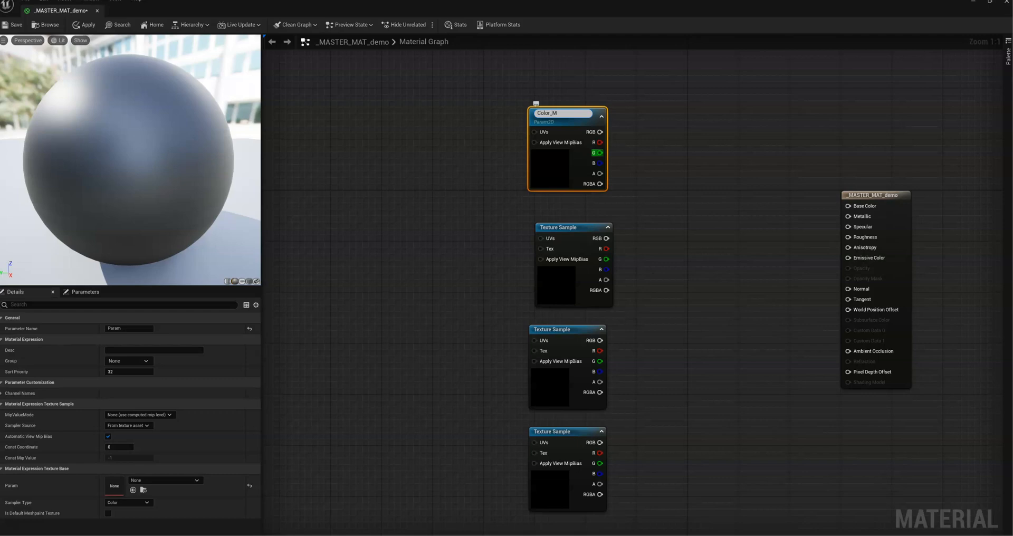
right_click(575, 227)
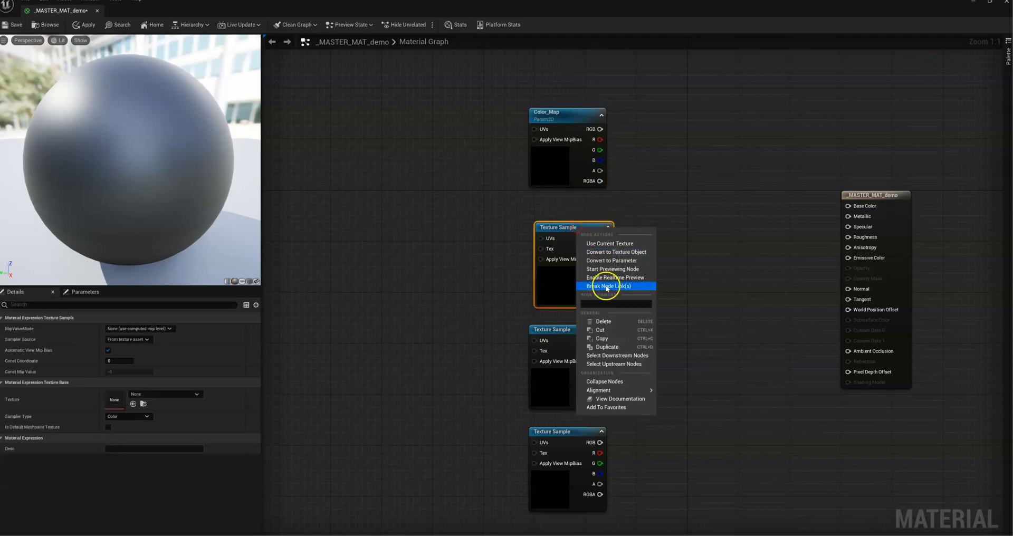
left_click(618, 264)
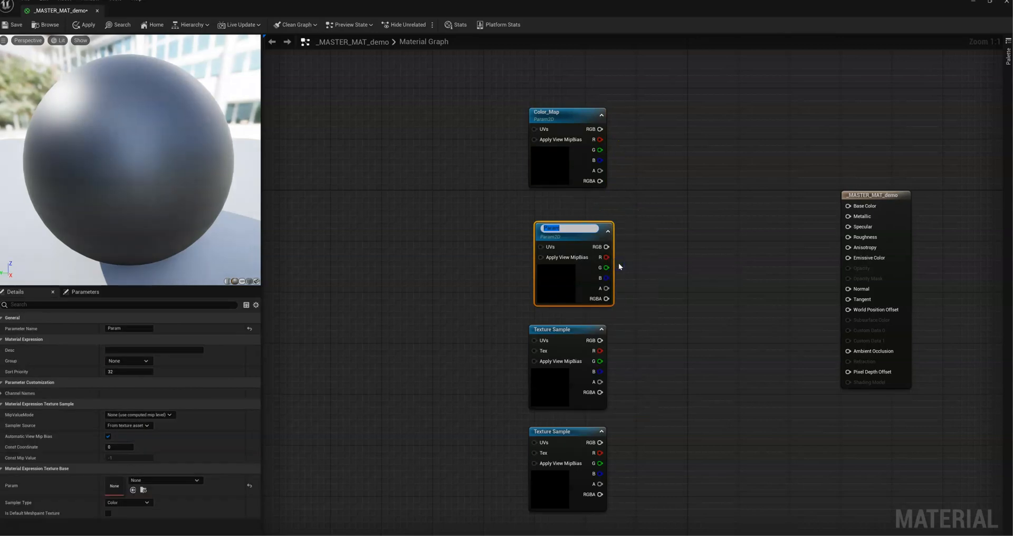
type("Metalic_Map")
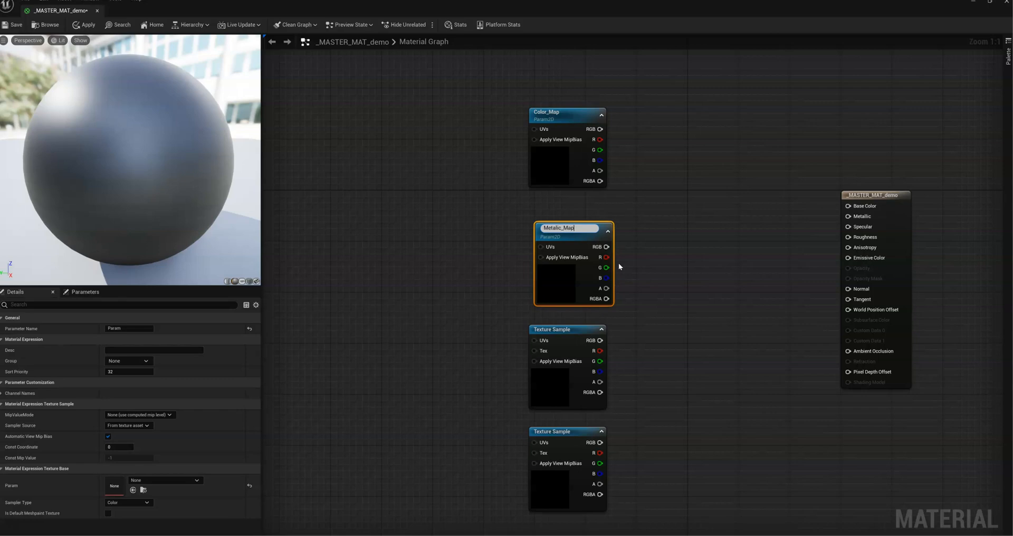
Step: Convert the lower two Texture Sample nodes to parameters named Roughness_Map and Normal_Map
right_click(572, 329)
left_click(609, 362)
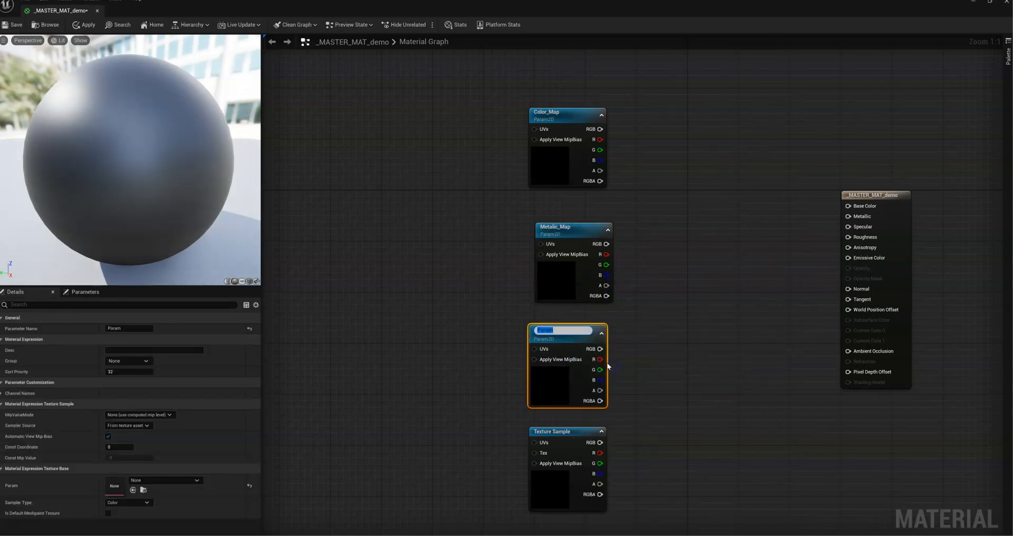
type("Roughness_Map")
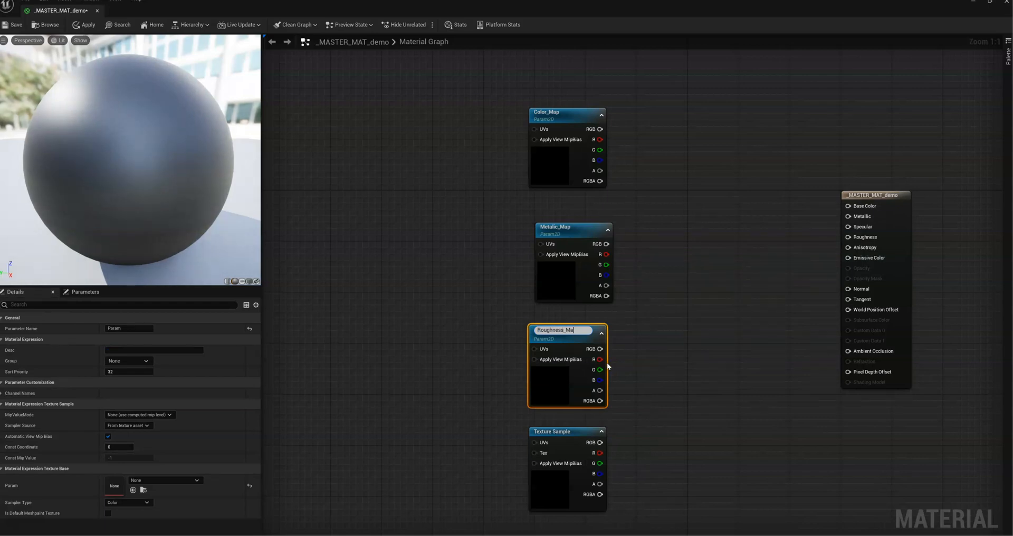
right_click(547, 430)
left_click(585, 276)
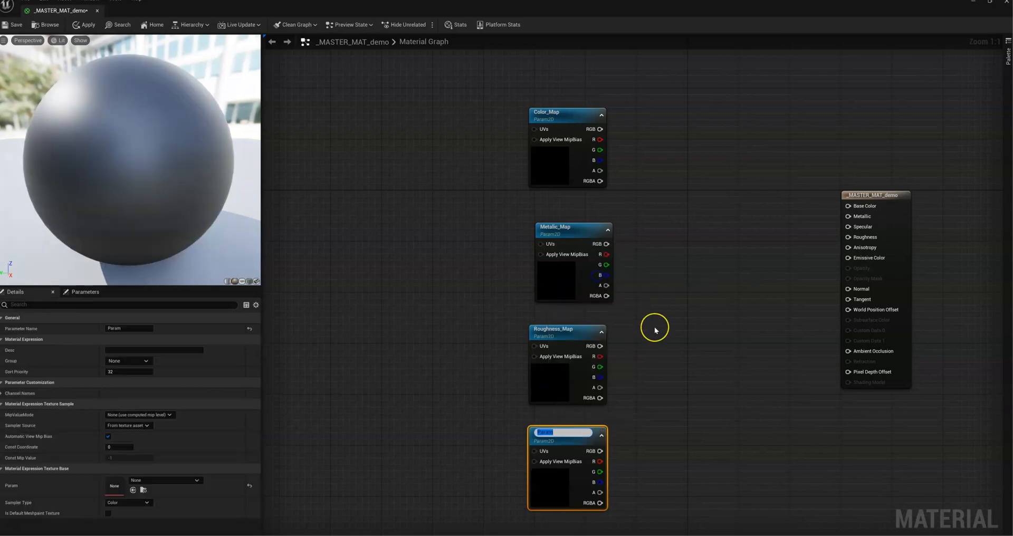
type("Normal_Map")
left_click(644, 315)
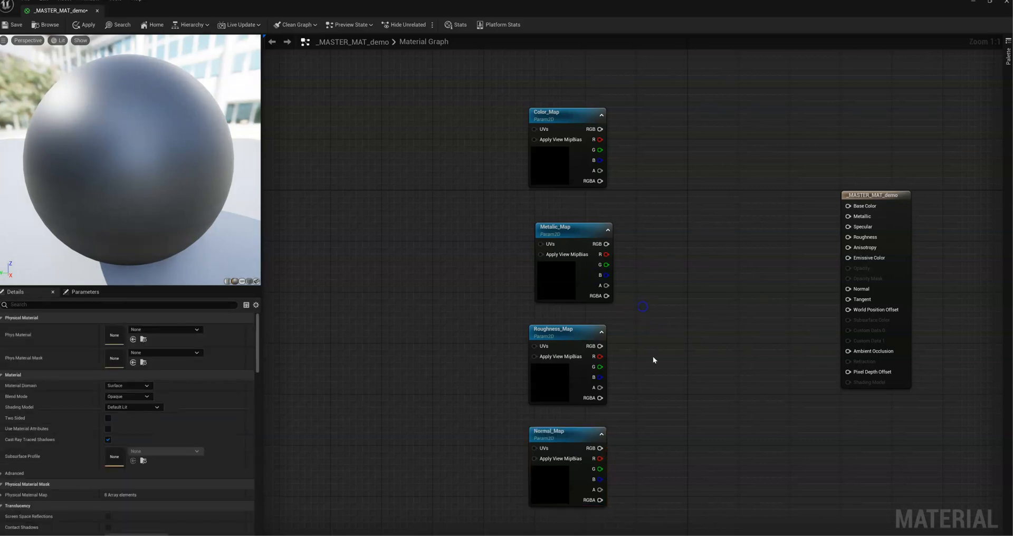
Step: Align the Metalic_Map node with the other nodes and shrink the material preview to give the node properties more room
right_click_drag(656, 322, 656, 299)
right_click_drag(505, 197, 509, 206)
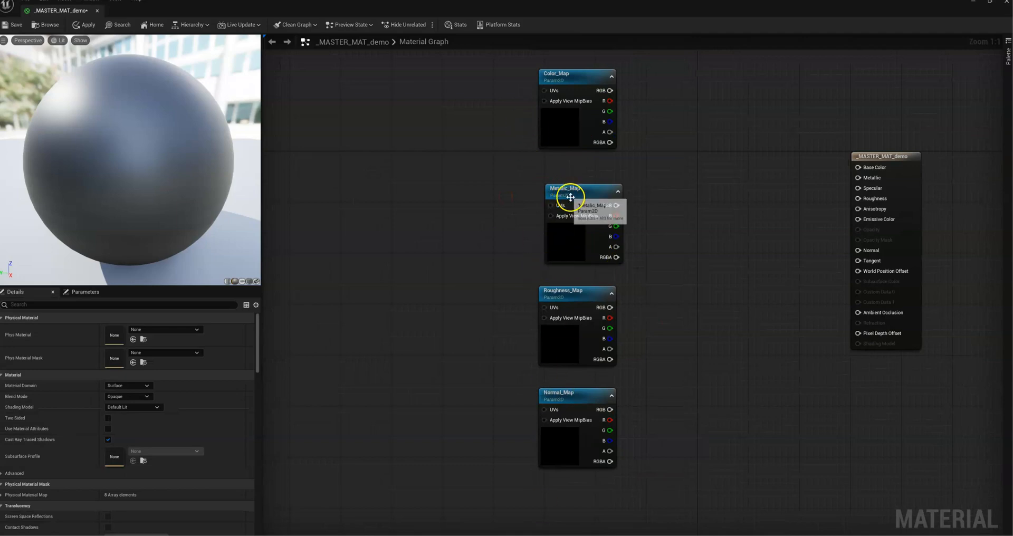
left_click_drag(569, 191, 563, 191)
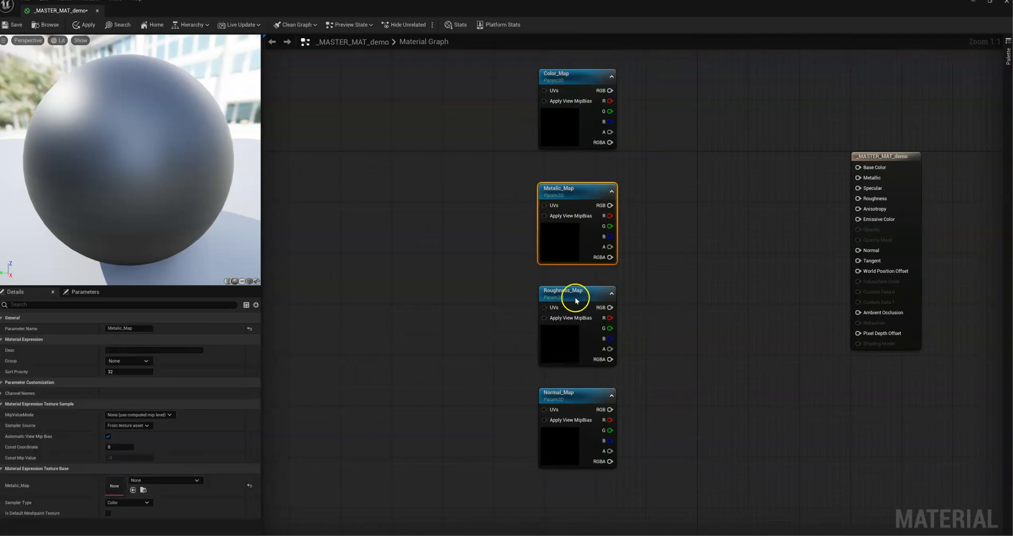
right_click_drag(648, 260, 617, 260)
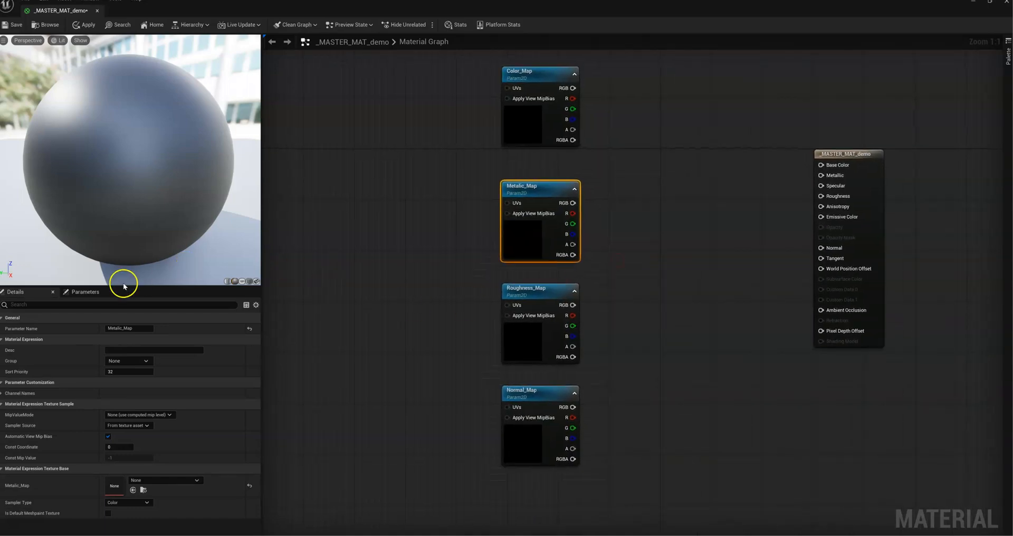
left_click_drag(128, 285, 127, 236)
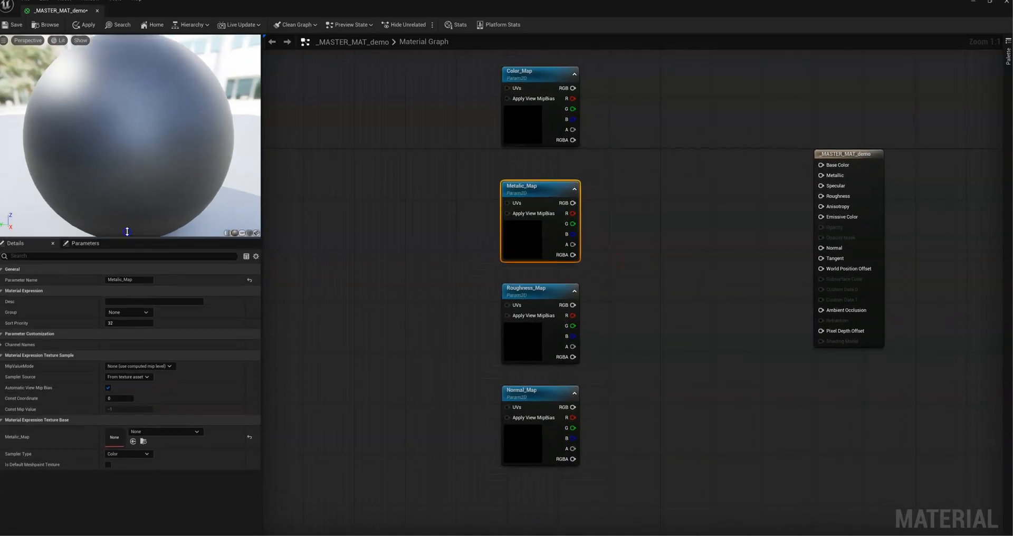
Step: Select the Color_Map node and search the textures folder for "chand" to locate the chandelier textures
left_click(522, 72)
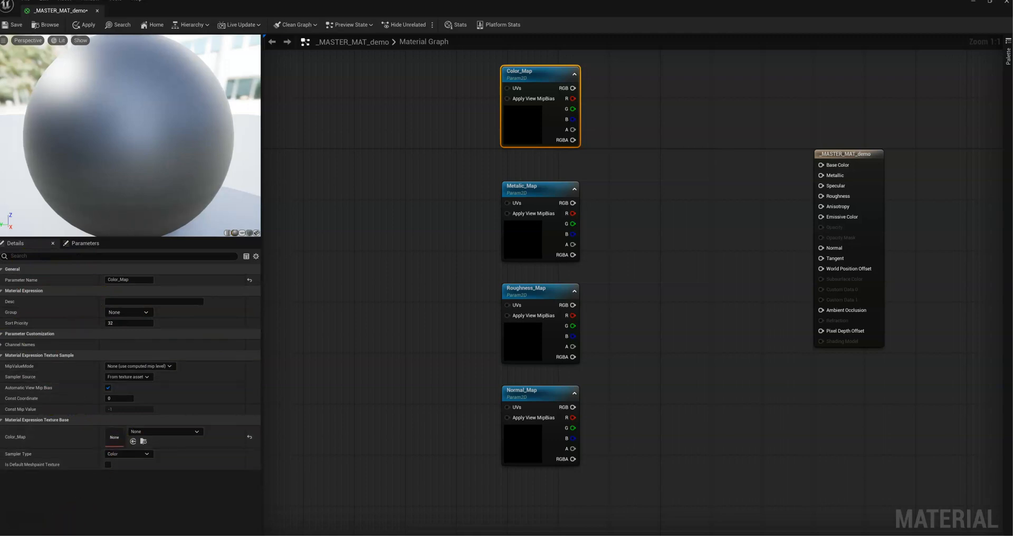
key("ctrl+space")
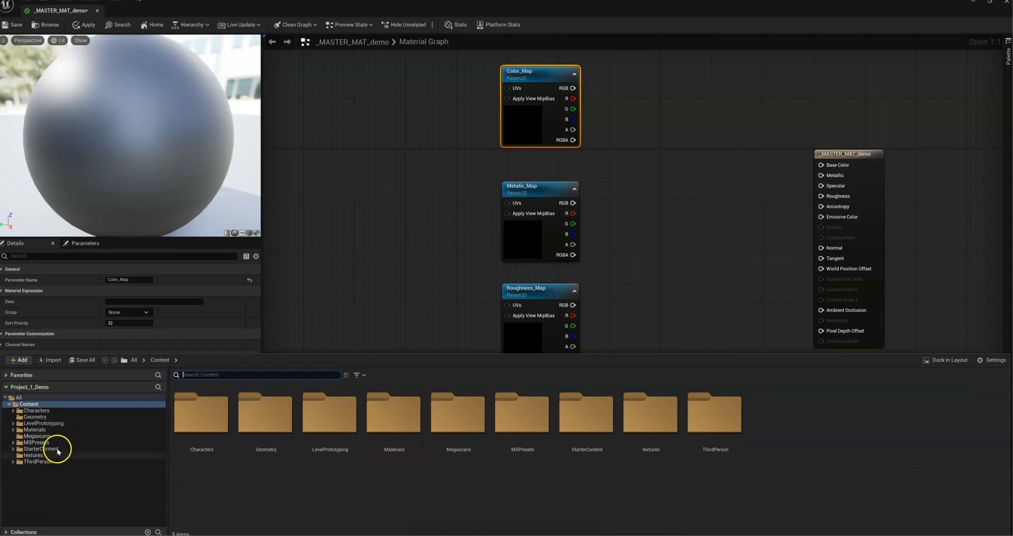
left_click(40, 455)
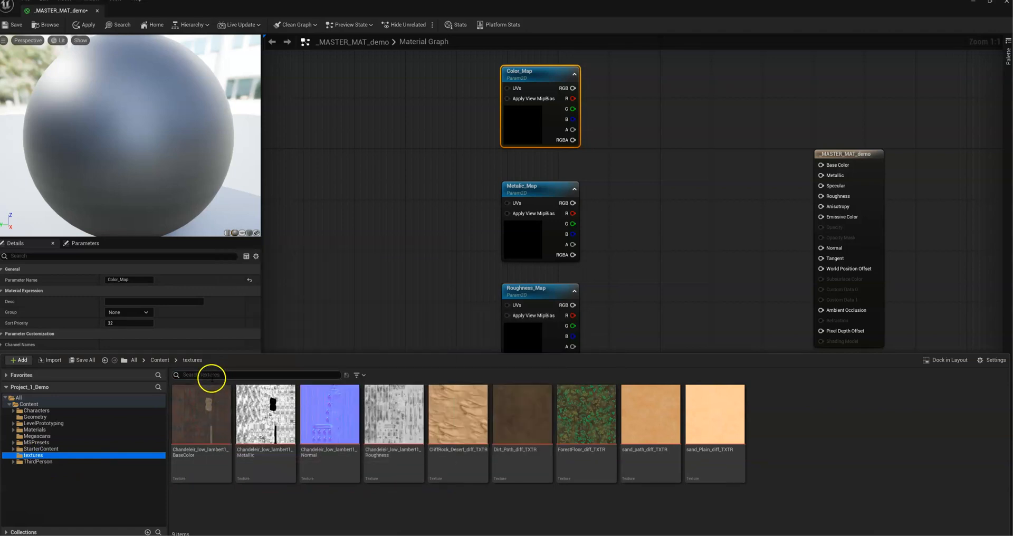
left_click(211, 375)
type("chand")
left_click_drag(210, 474, 200, 437)
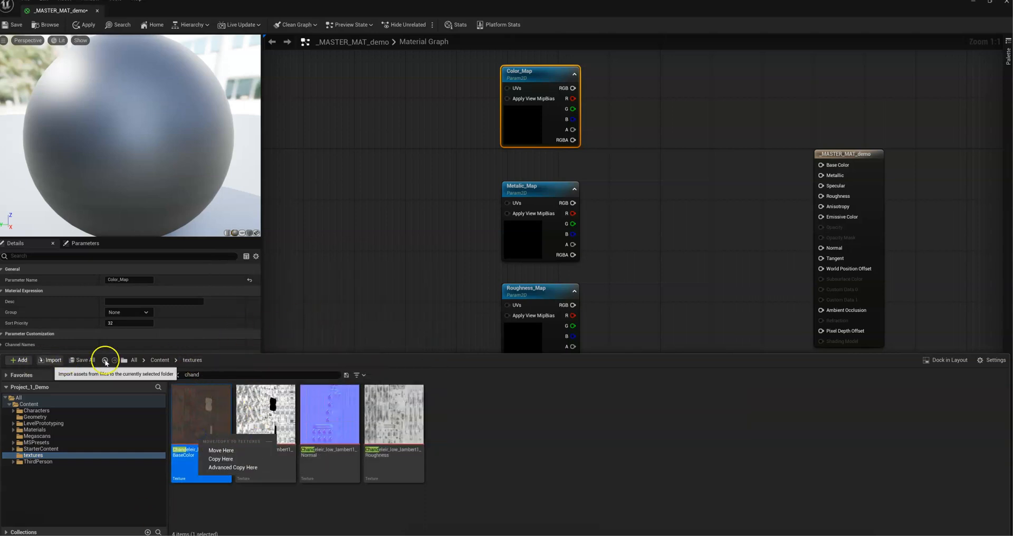
left_click(944, 360)
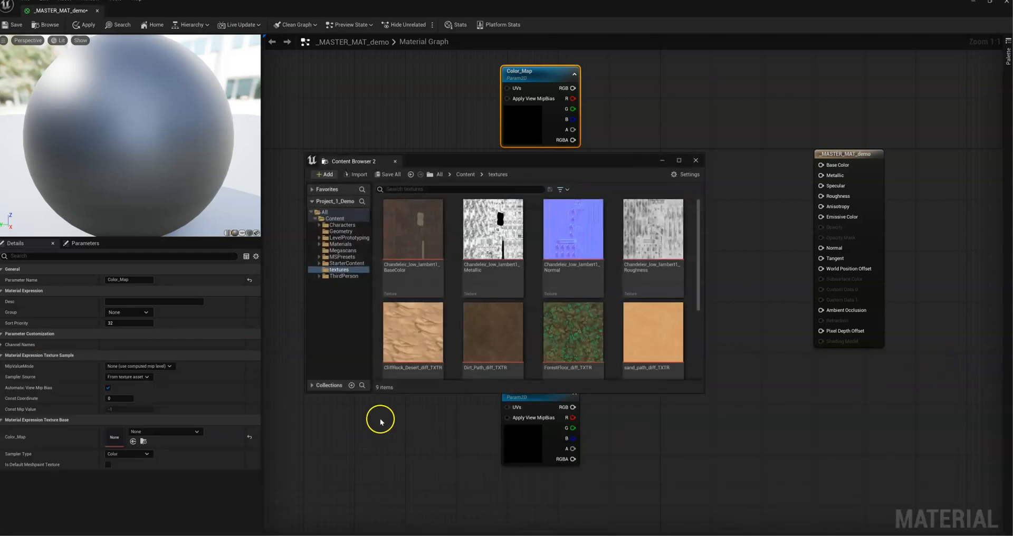
left_click(394, 161)
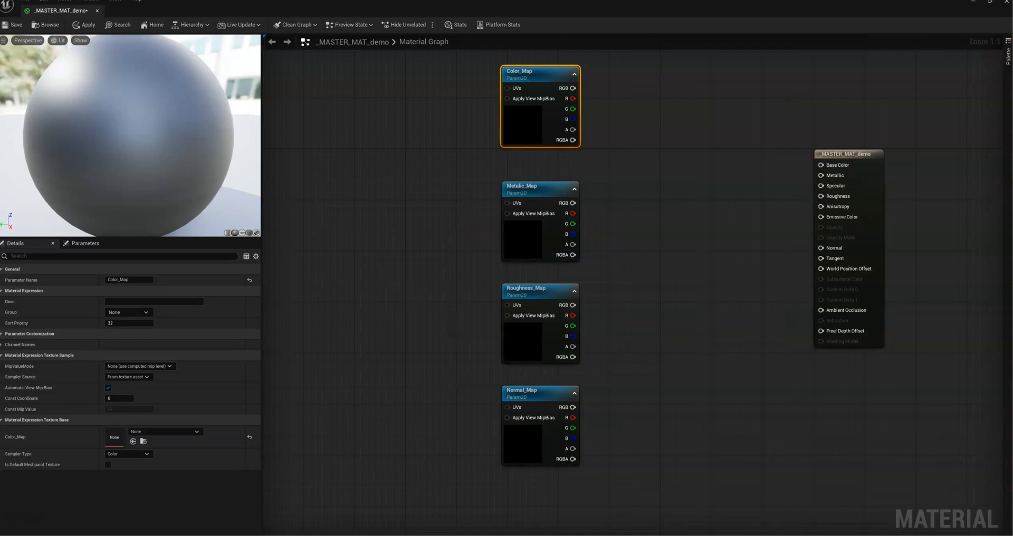
Step: Assign the chandelier BaseColor texture to Color_Map and the chandelier Metallic texture to Metalic_Map
left_click_drag(527, 411, 122, 443)
left_click(536, 208)
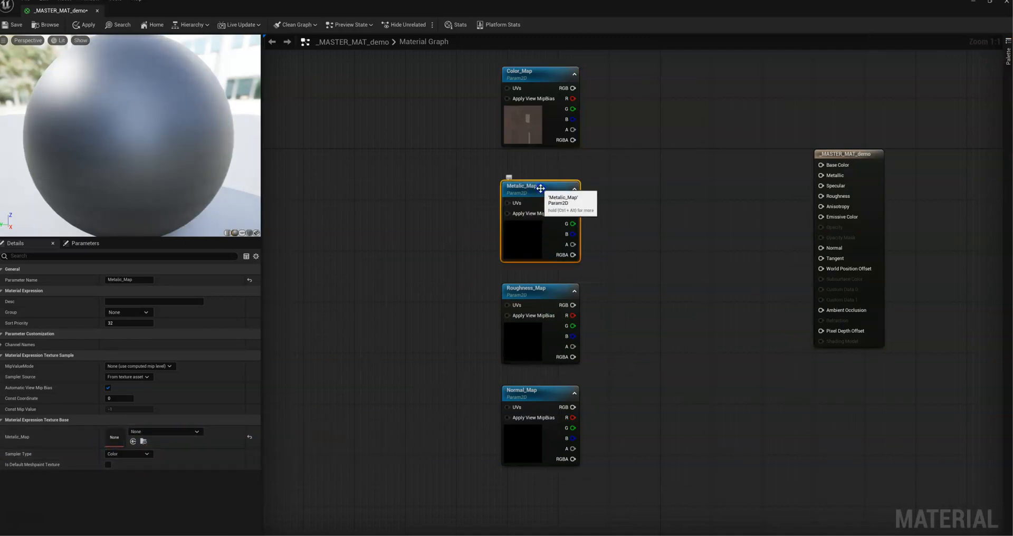
left_click_drag(632, 317, 119, 436)
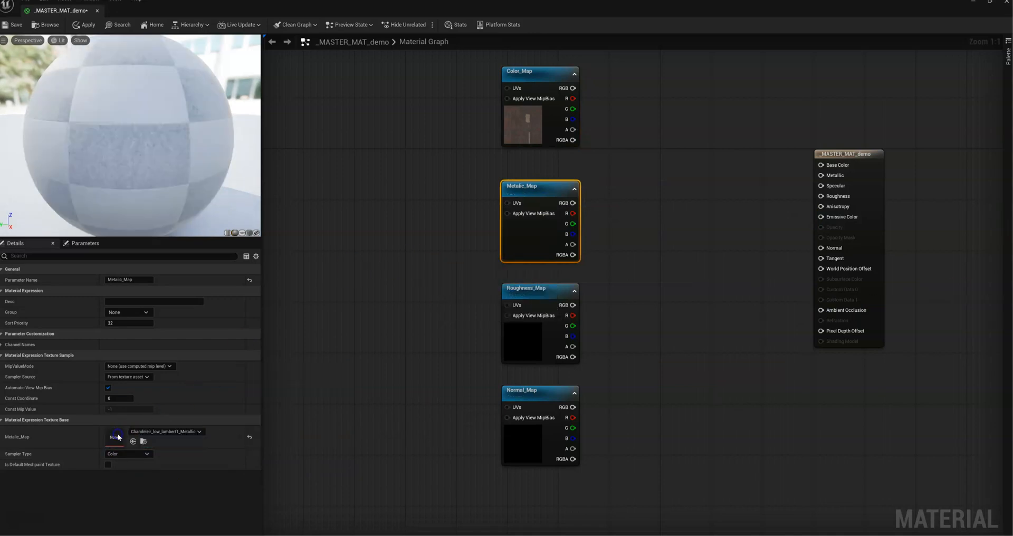
Step: Assign the chandelier Roughness texture to Roughness_Map and the chandelier Normal texture to Normal_Map
left_click(528, 289)
left_click_drag(1008, 375, 117, 437)
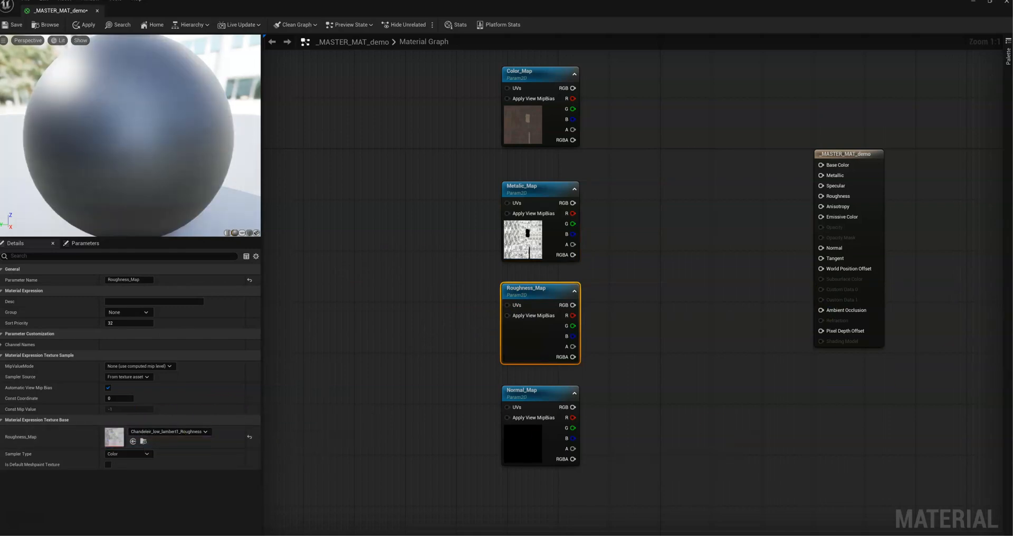
left_click(534, 390)
left_click_drag(1008, 374, 116, 437)
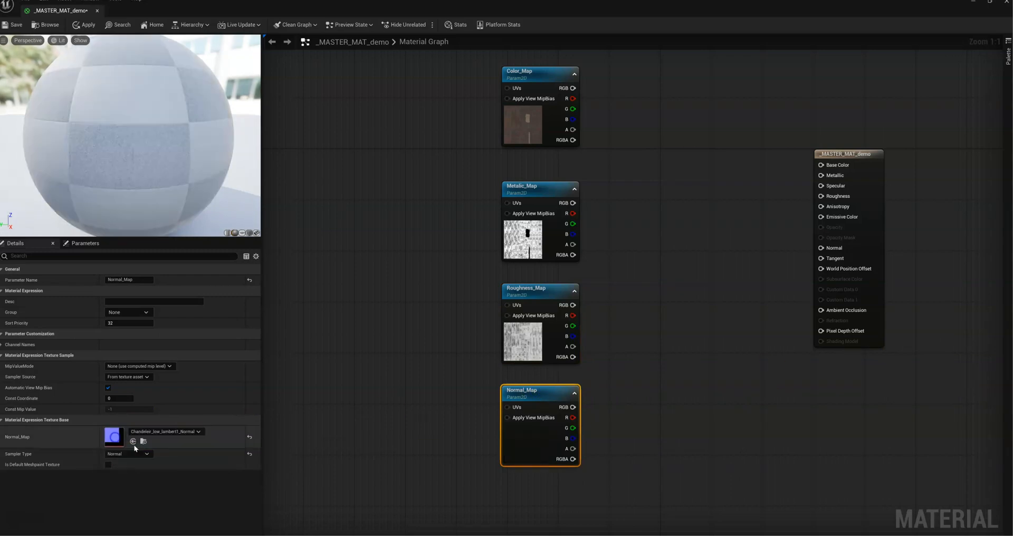
left_click(647, 372)
Step: Connect the RGB outputs of Color_Map, Metalic_Map, Roughness_Map and Normal_Map to Base Color, Metallic, Roughness and Normal, and save the material
left_click_drag(572, 88, 821, 165)
left_click_drag(572, 203, 822, 175)
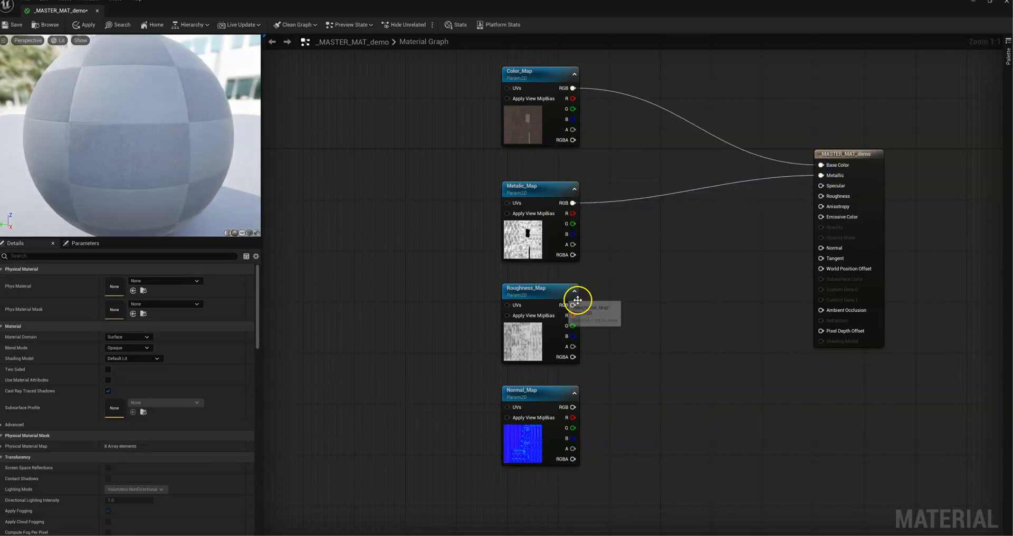
left_click_drag(572, 305, 821, 195)
left_click_drag(823, 201, 820, 196)
left_click_drag(573, 407, 821, 248)
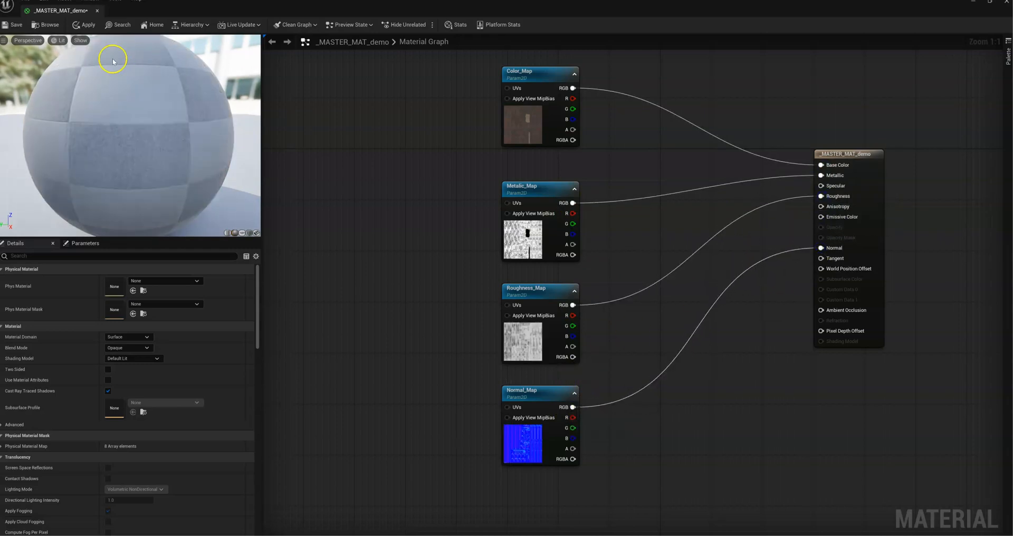
left_click(13, 24)
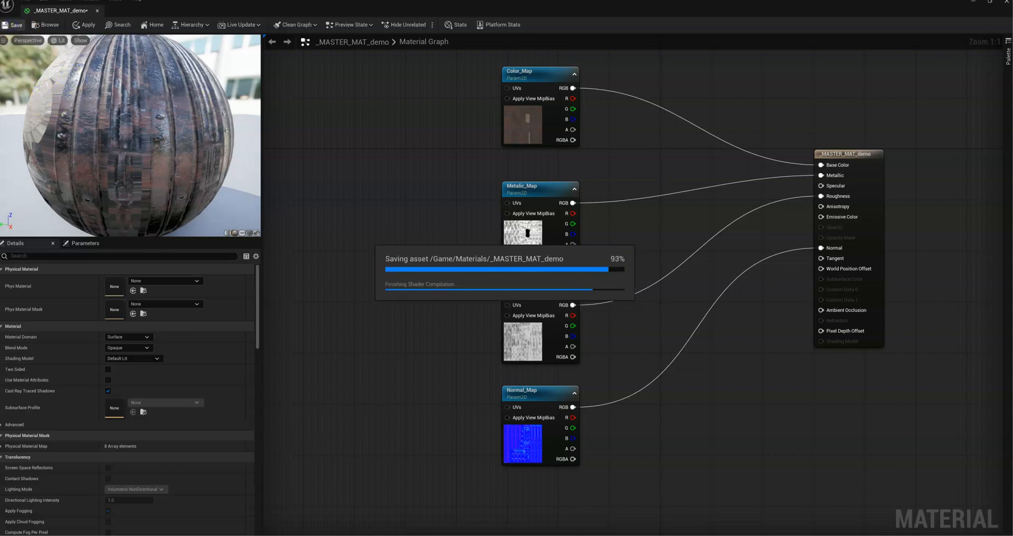
Step: Create a material instance from _MASTER_MAT_demo in the Materials folder, keep its default name, and open it
left_click_drag(697, 13, 170, 22)
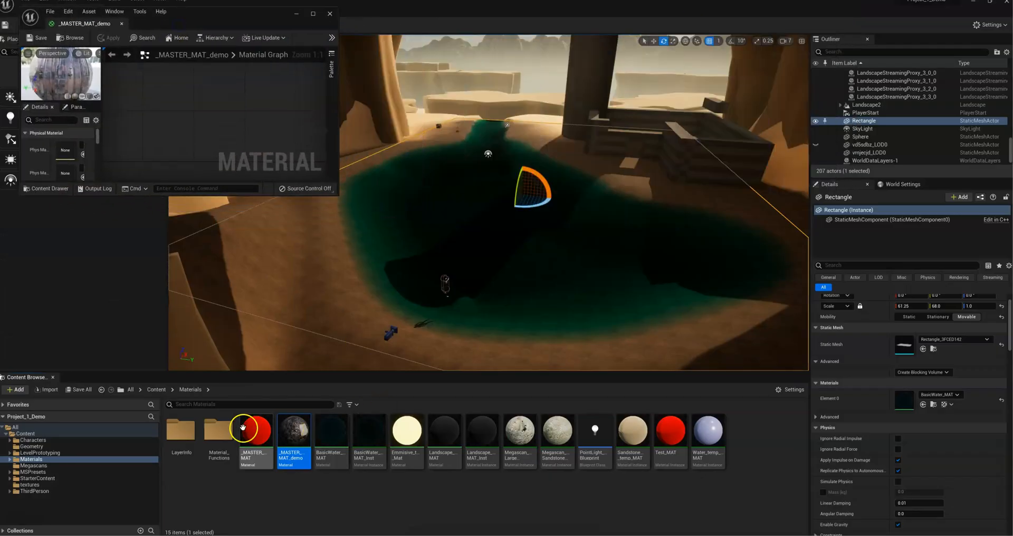
right_click(292, 436)
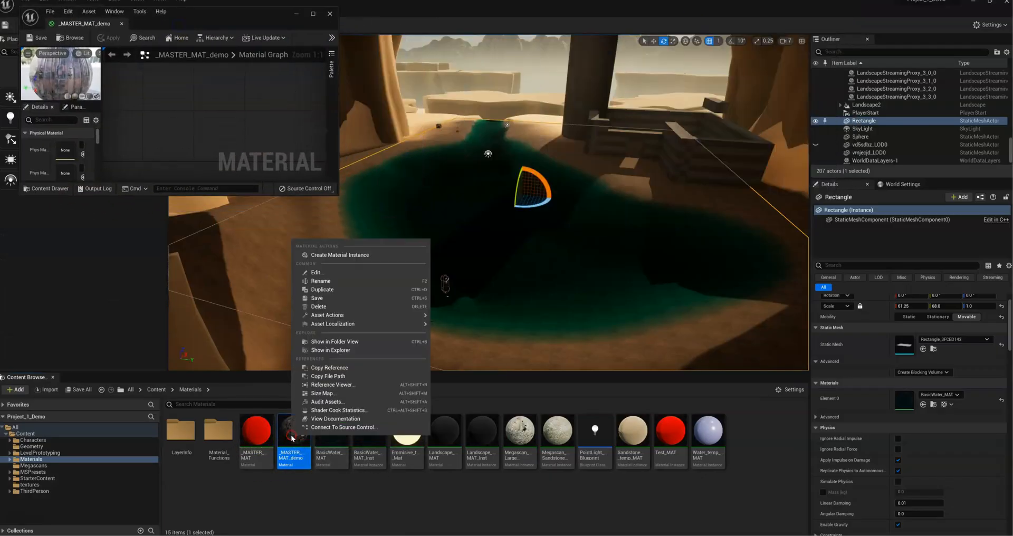
left_click(338, 255)
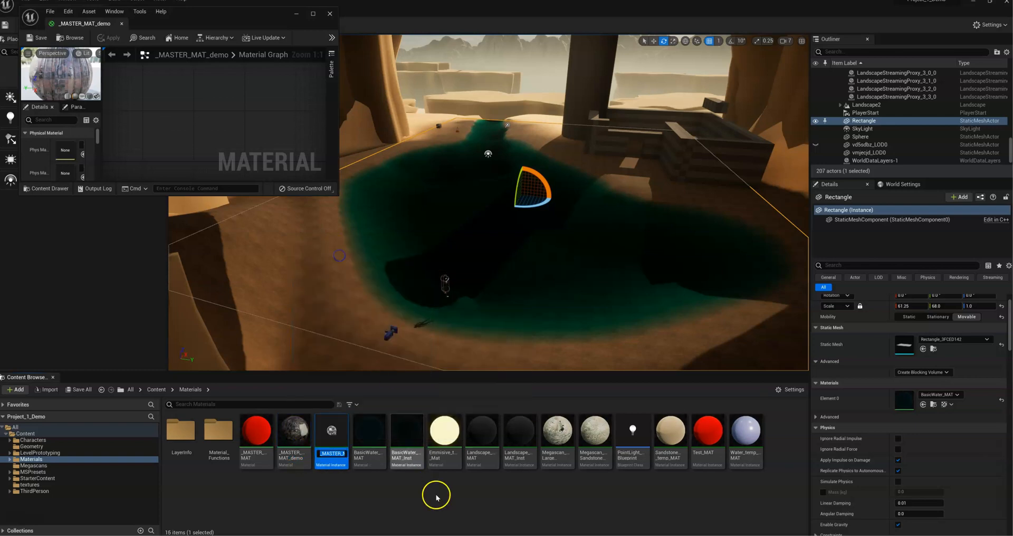
left_click(332, 496)
left_click(329, 439)
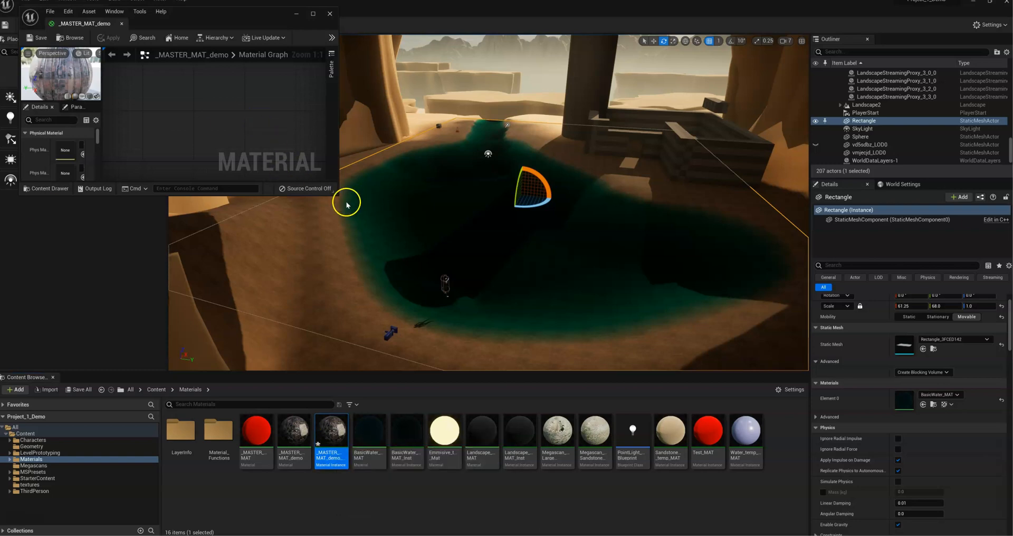
Step: Enlarge the master material editor, dock the instance editor beside it, and review the instance's texture parameters
left_click_drag(338, 194, 991, 510)
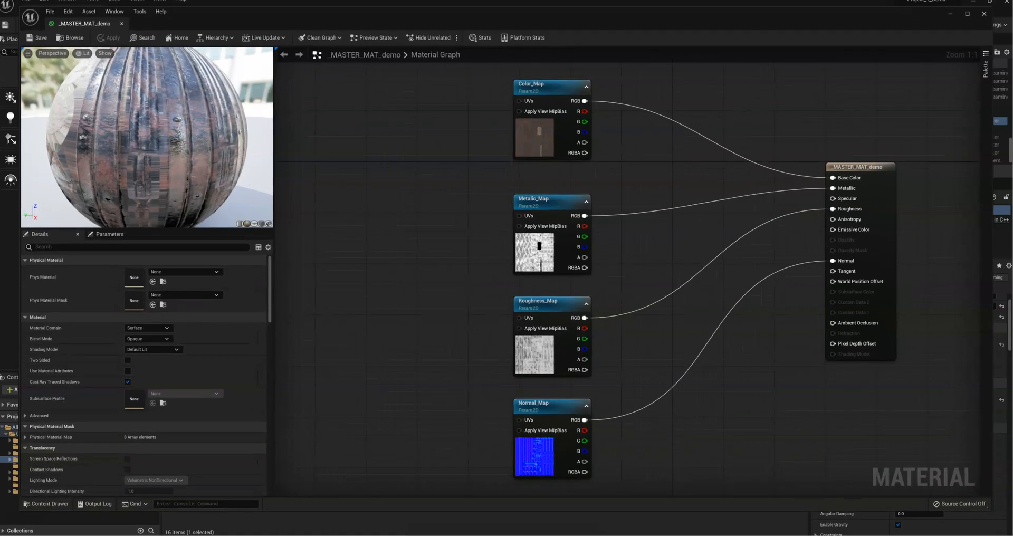
left_click_drag(406, 169, 155, 26)
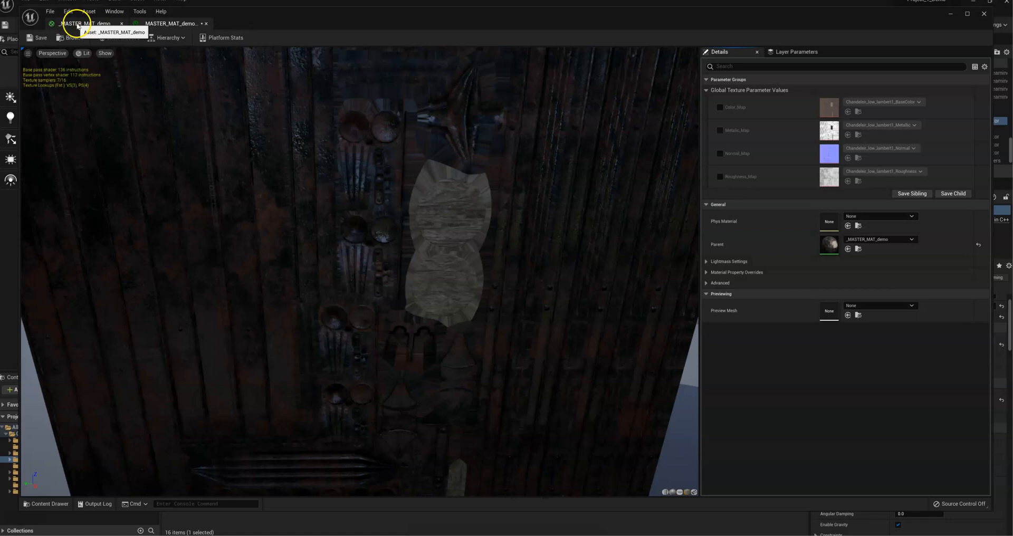
left_click(75, 24)
left_click(139, 24)
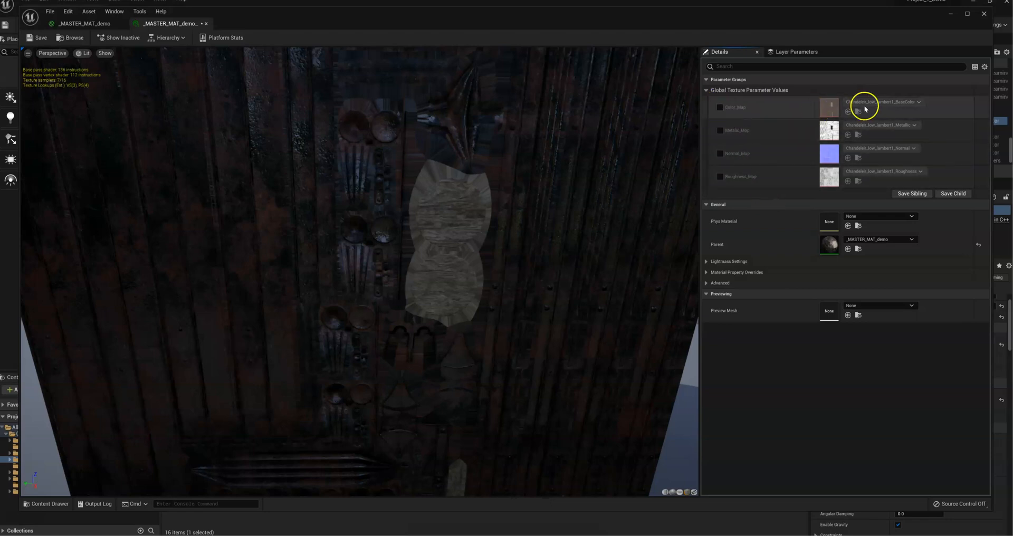
left_click(720, 108)
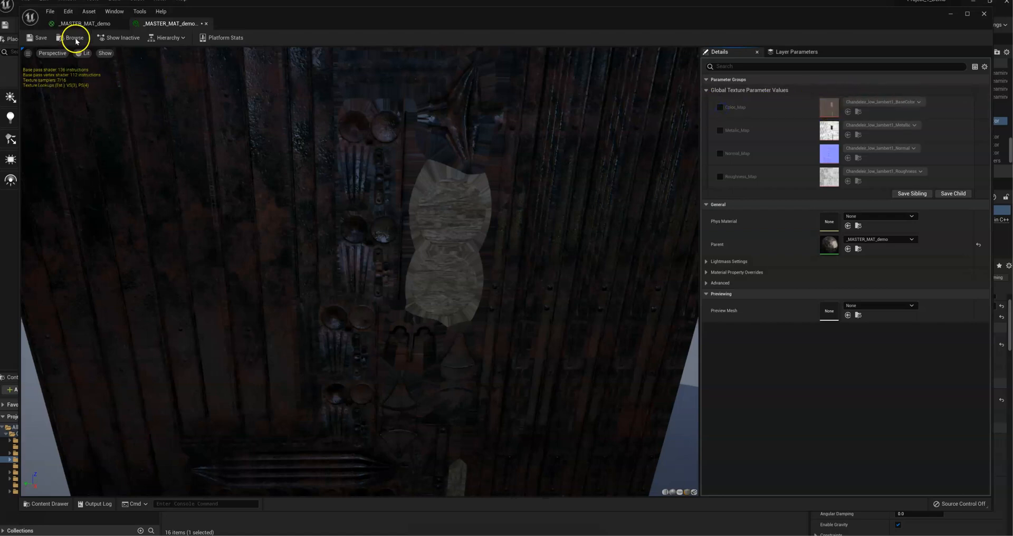
Step: Return to the _MASTER_MAT_demo graph and lower the material output node to centre it against the four texture nodes
left_click(84, 23)
right_click_drag(425, 190, 389, 177)
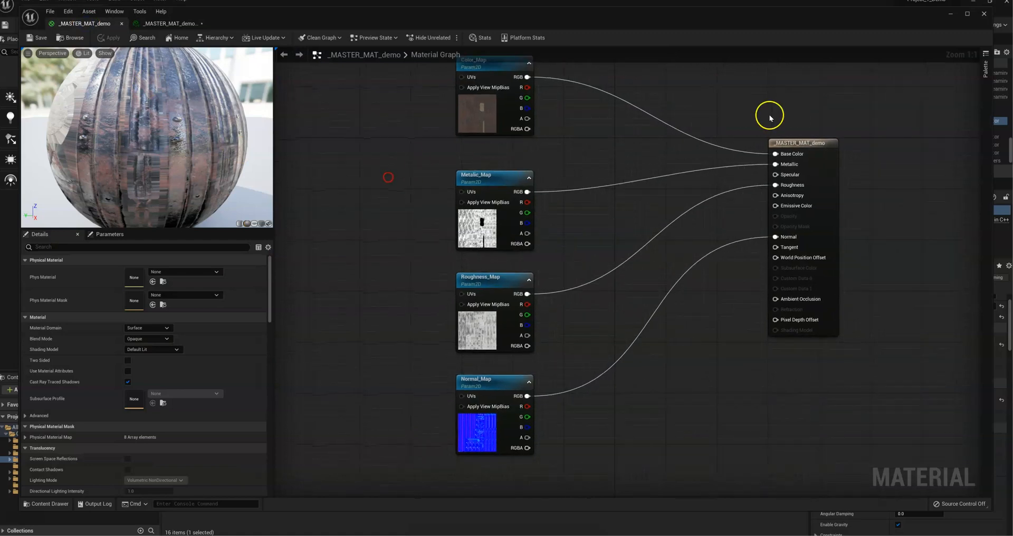
left_click_drag(797, 150, 803, 207)
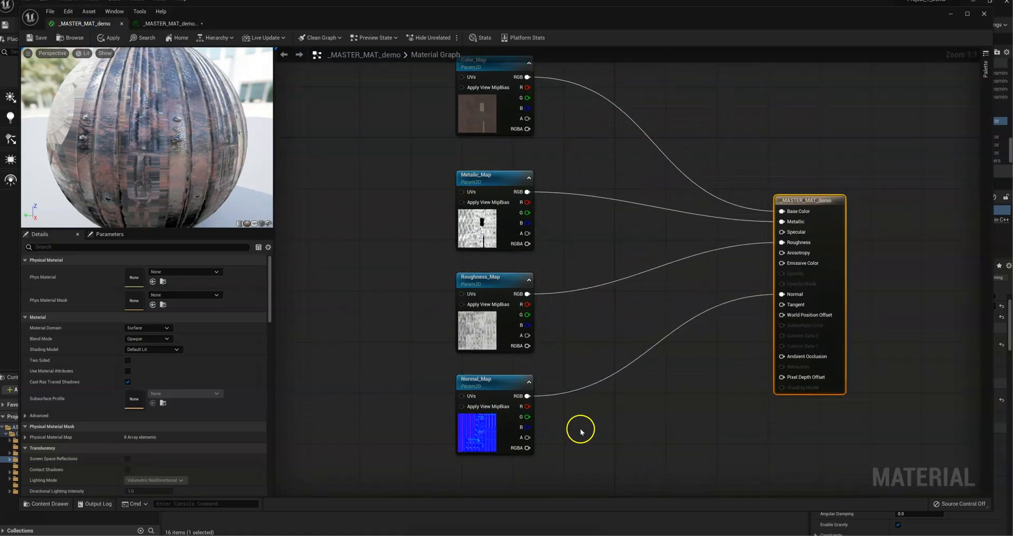
scroll(590, 366, "down", 2)
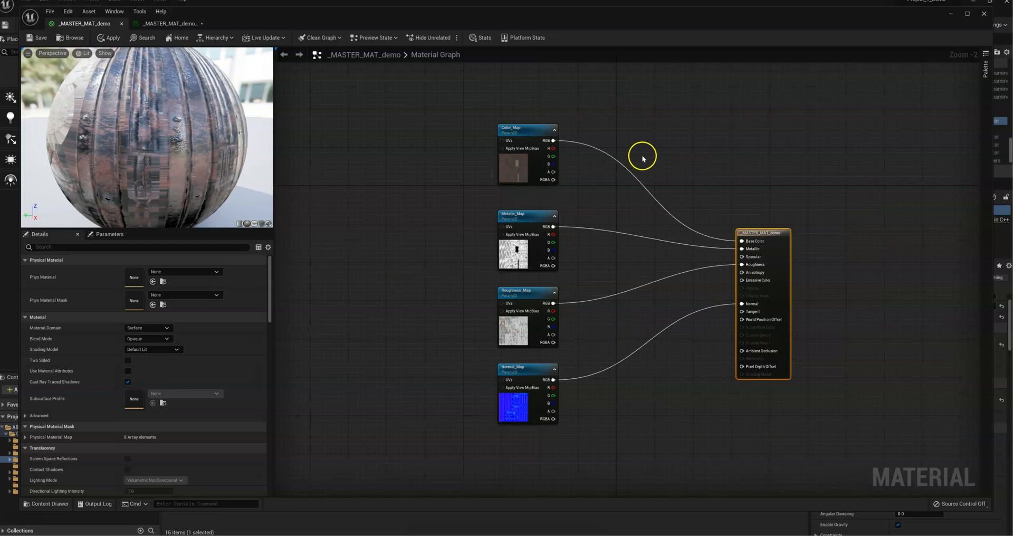
left_click(154, 24)
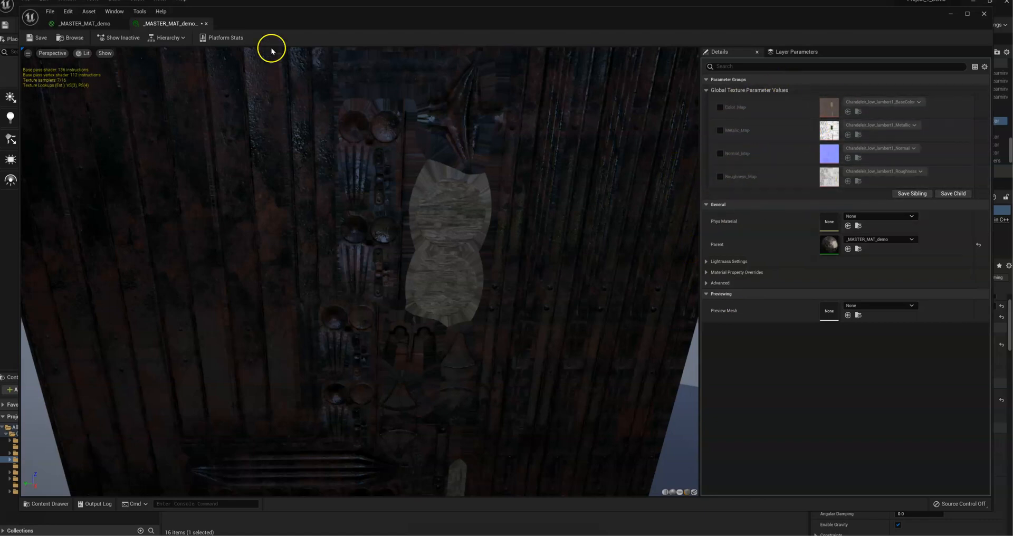
left_click(105, 25)
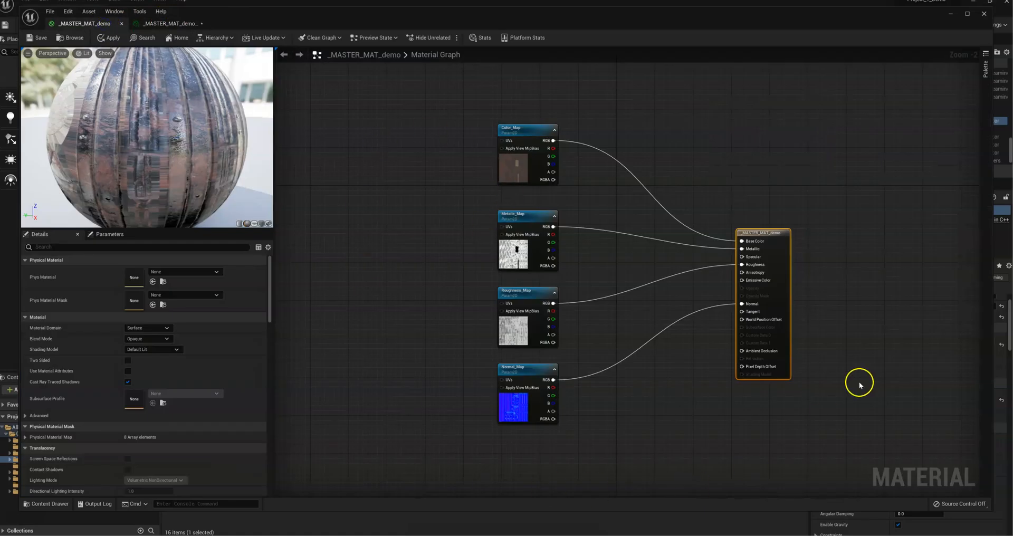
right_click_drag(584, 143, 706, 126)
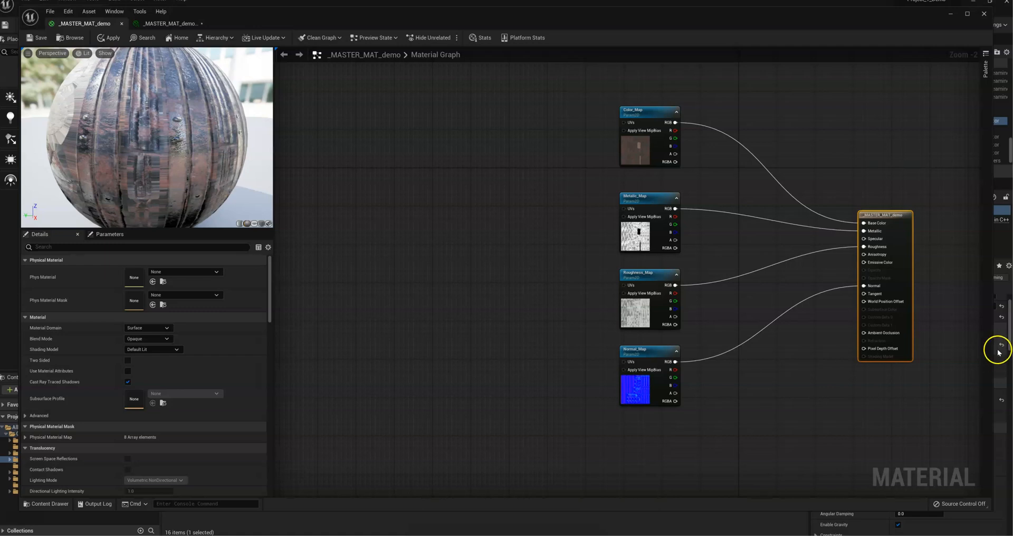
right_click_drag(567, 300, 518, 293)
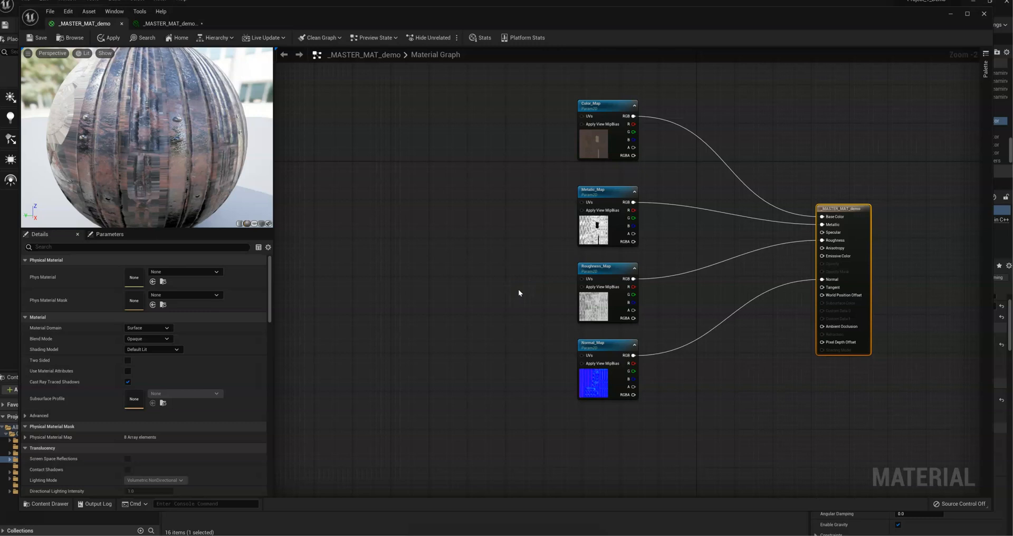
Step: Add a TextureCoordinate node in the empty graph space well to the left of the texture map nodes
right_click_drag(373, 213, 421, 233)
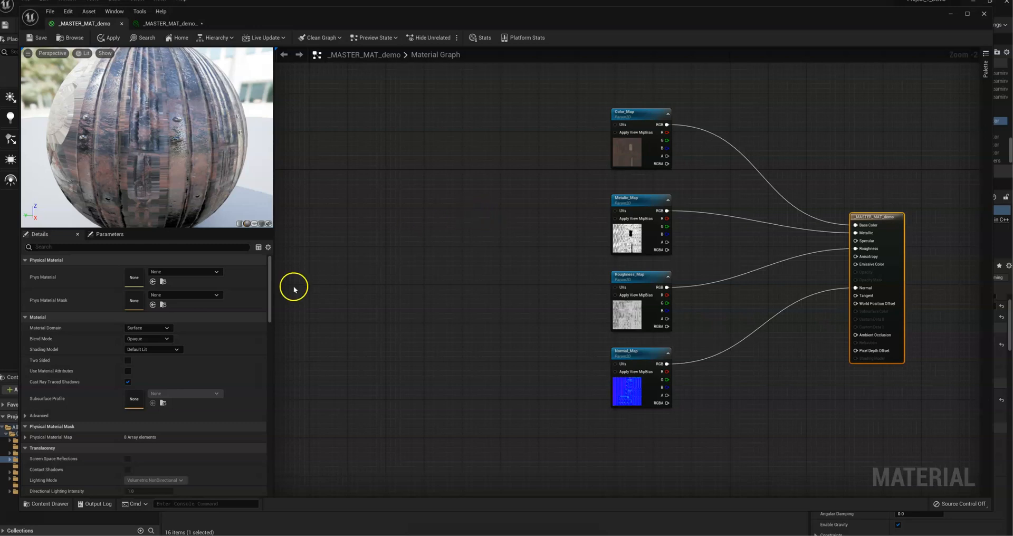
right_click_drag(346, 240, 409, 242)
right_click(358, 240)
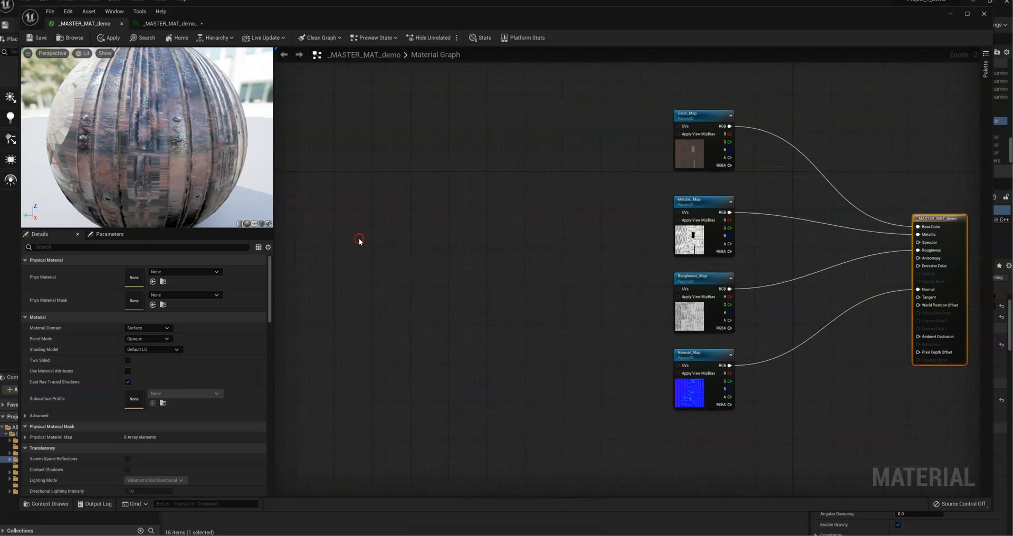
type("te")
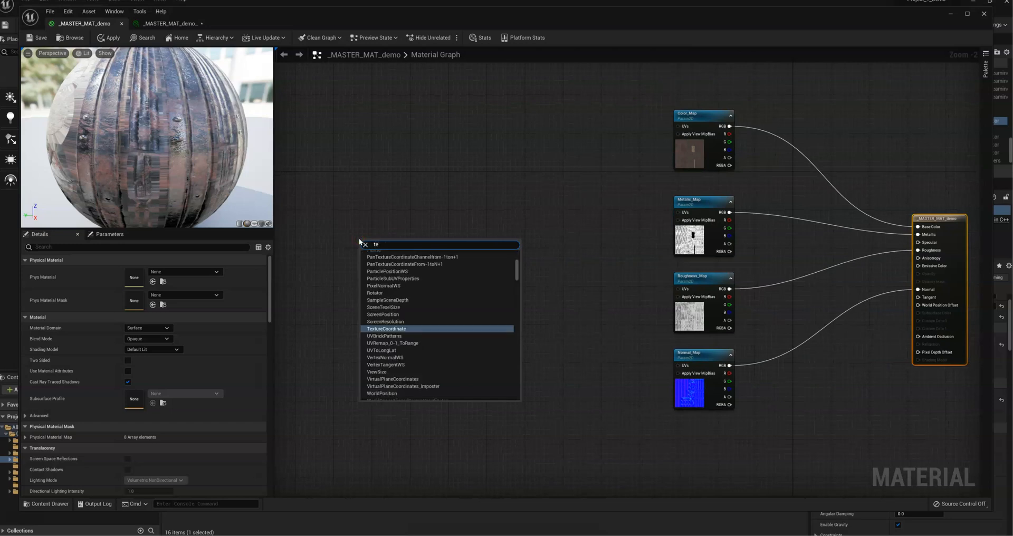
type("xturec")
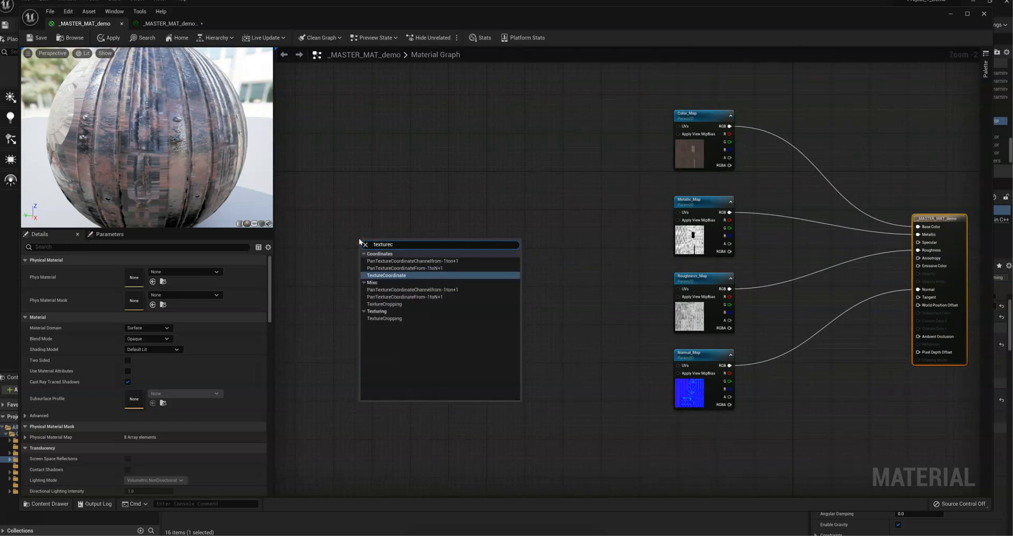
key("Return")
Step: Feed the TexCoord output into a new ComponentMask node, duplicate the mask, and connect the duplicate to TexCoord as well
left_click_drag(389, 250, 451, 217)
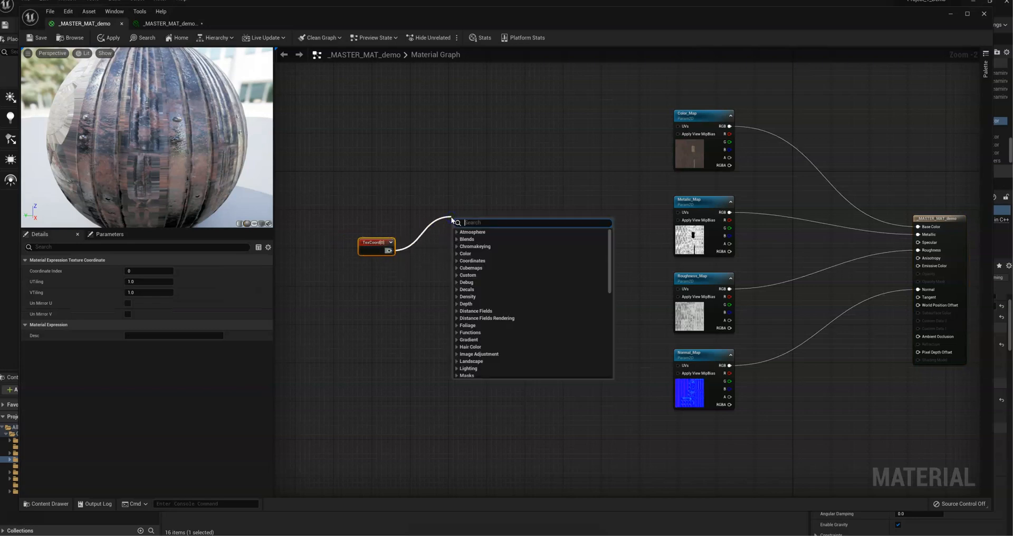
type("mask")
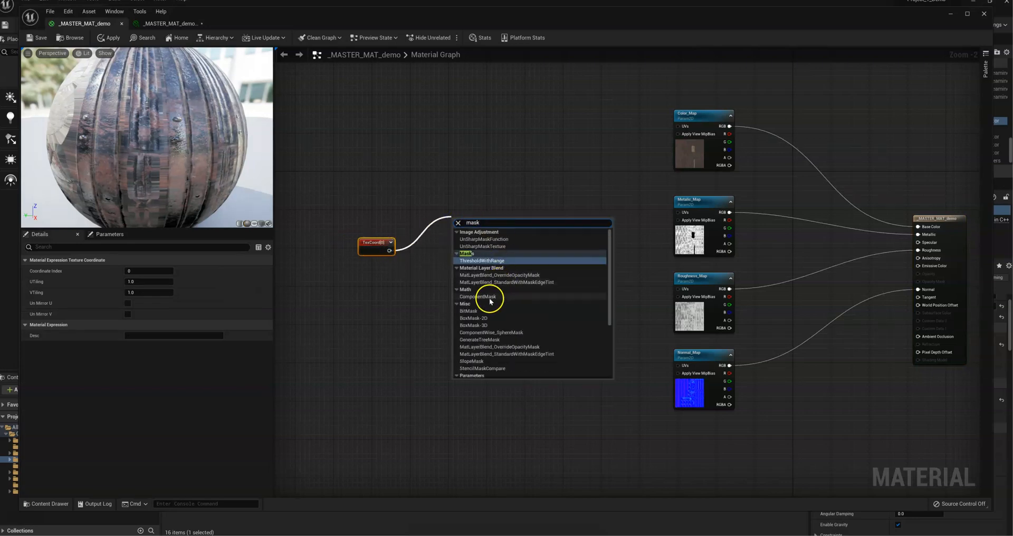
left_click(478, 298)
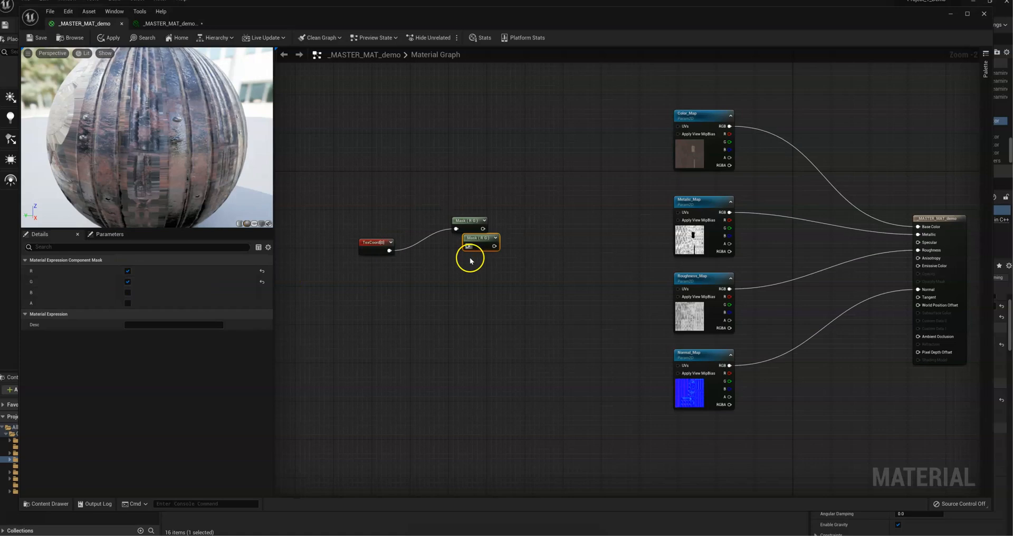
key("ctrl+w")
left_click_drag(389, 251, 444, 296)
Step: Limit the upper mask to the R channel and the lower mask to the G channel
left_click(464, 224)
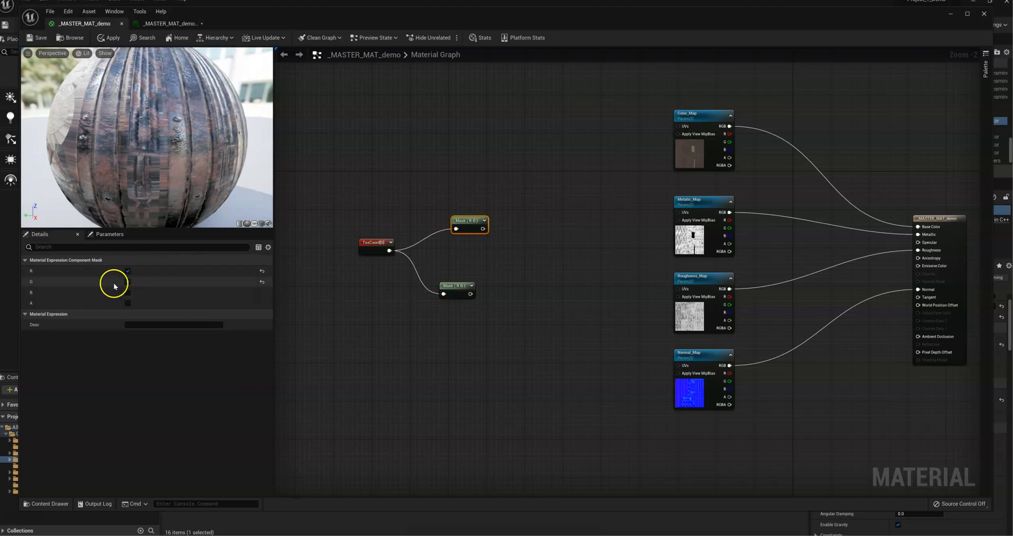
left_click(127, 282)
left_click(402, 280)
left_click(445, 287)
left_click(189, 318)
left_click(127, 270)
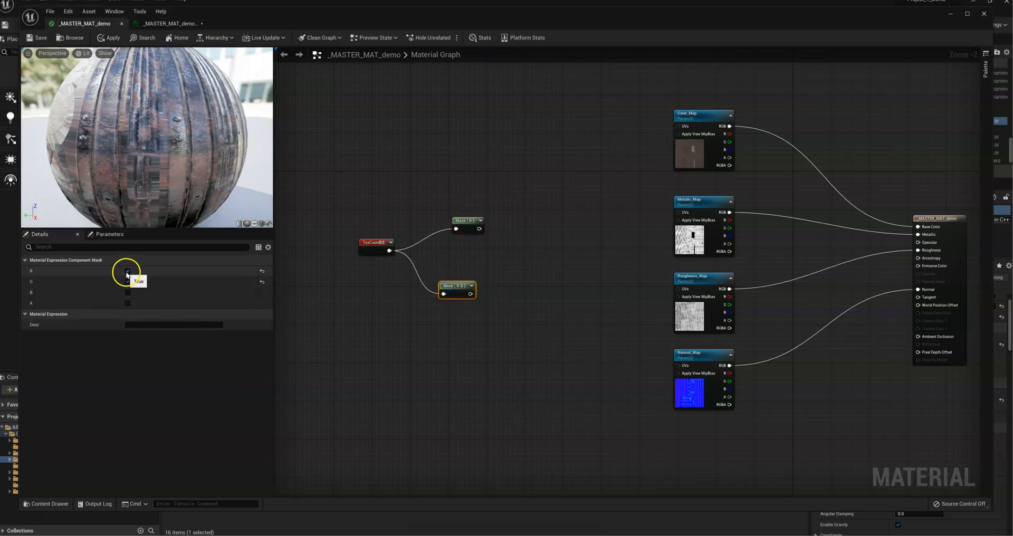
Step: Shift the TexCoord and both mask nodes further left and line the two masks up vertically
left_click_drag(497, 300, 315, 197)
left_click_drag(370, 247, 312, 247)
left_click(414, 248)
left_click_drag(414, 223, 393, 221)
left_click_drag(397, 287, 386, 289)
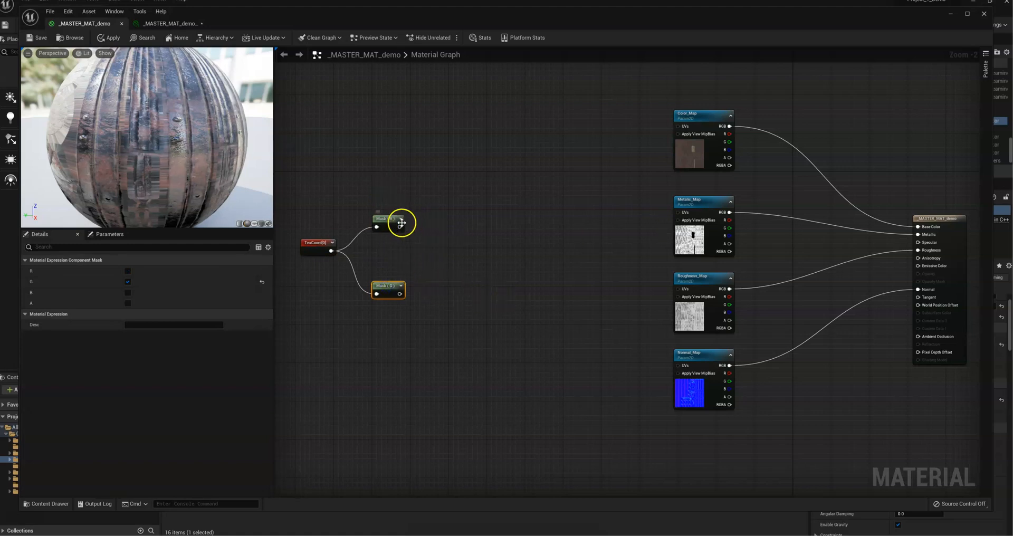
Step: Add a Multiply node with its A input fed by the R mask's output
left_click_drag(399, 226, 469, 225)
type("m")
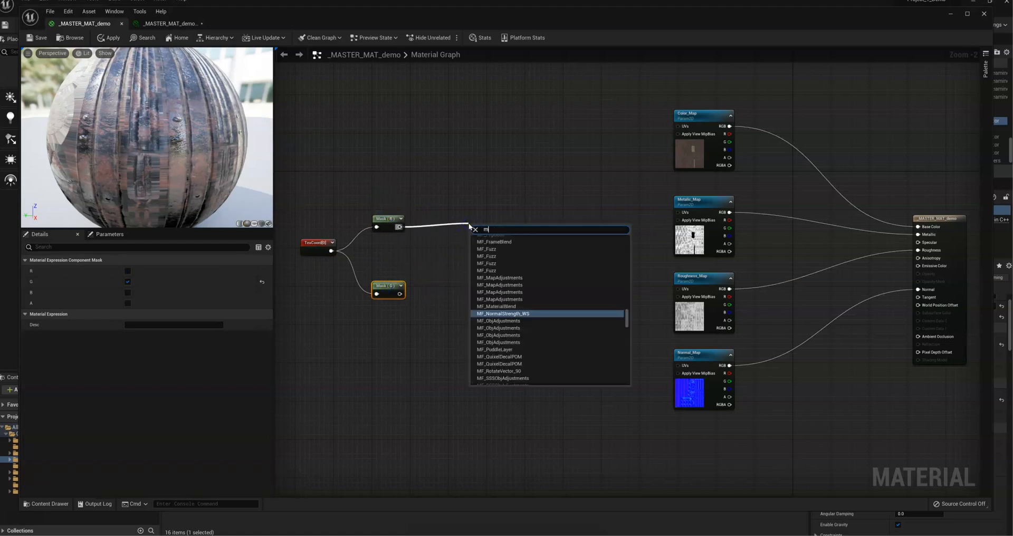
type("ult")
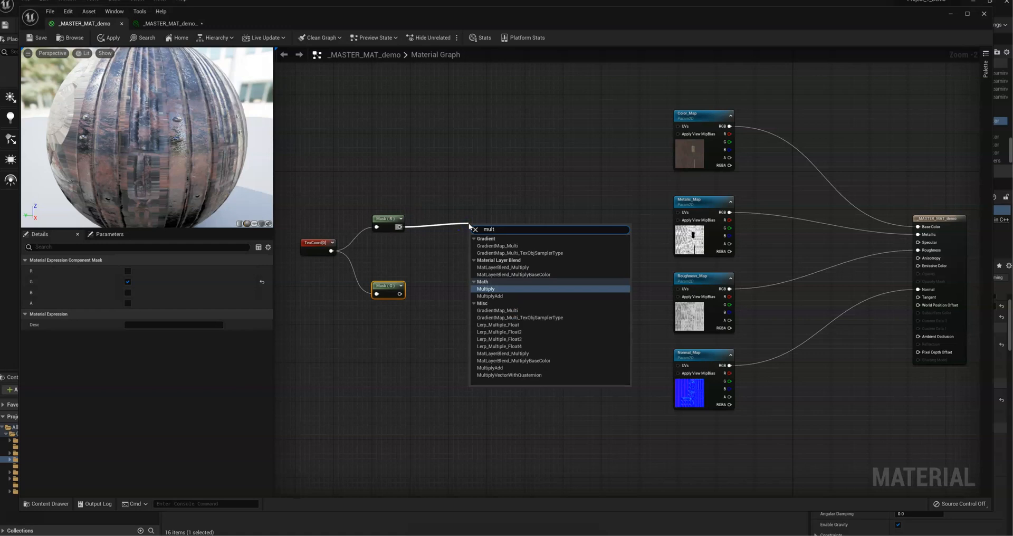
key("Return")
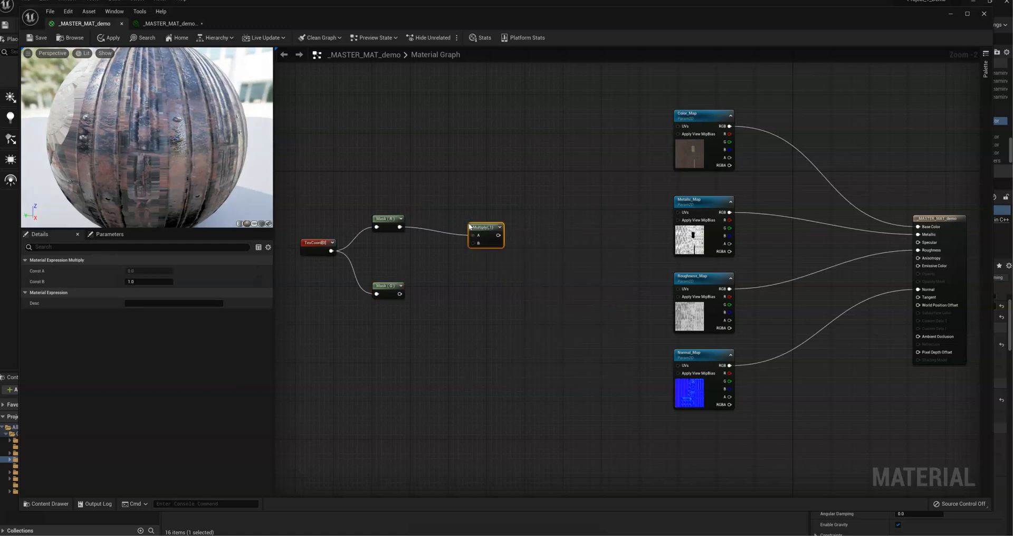
Step: Add a constant node below the R mask, convert it to a scalar parameter, and name it U Multiplier
left_click(416, 252)
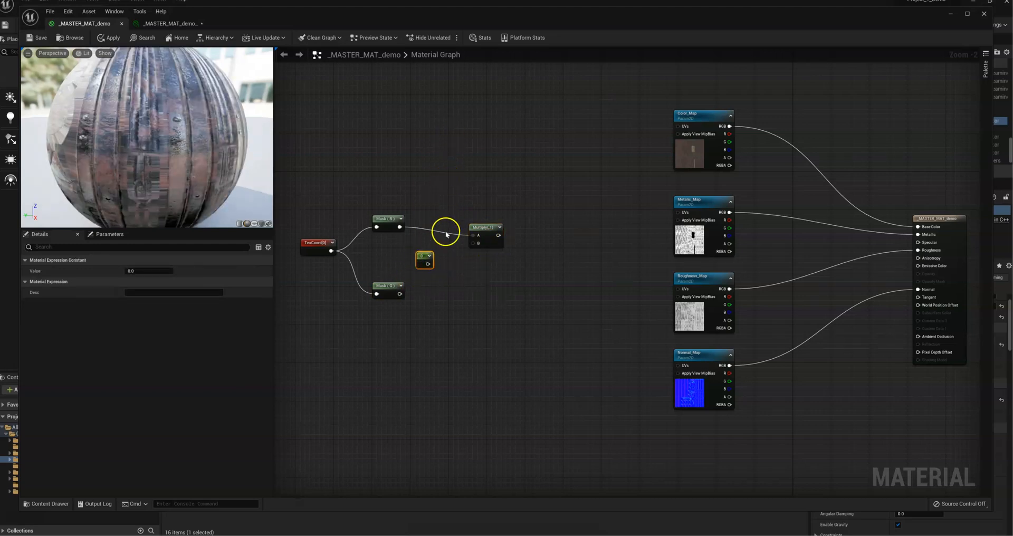
left_click_drag(430, 258, 421, 250)
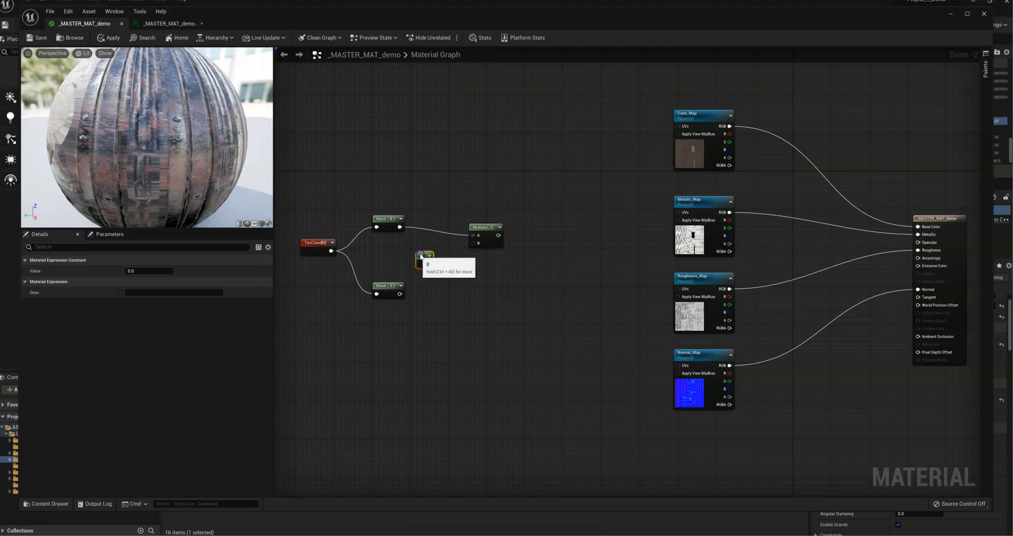
right_click(425, 253)
left_click(454, 264)
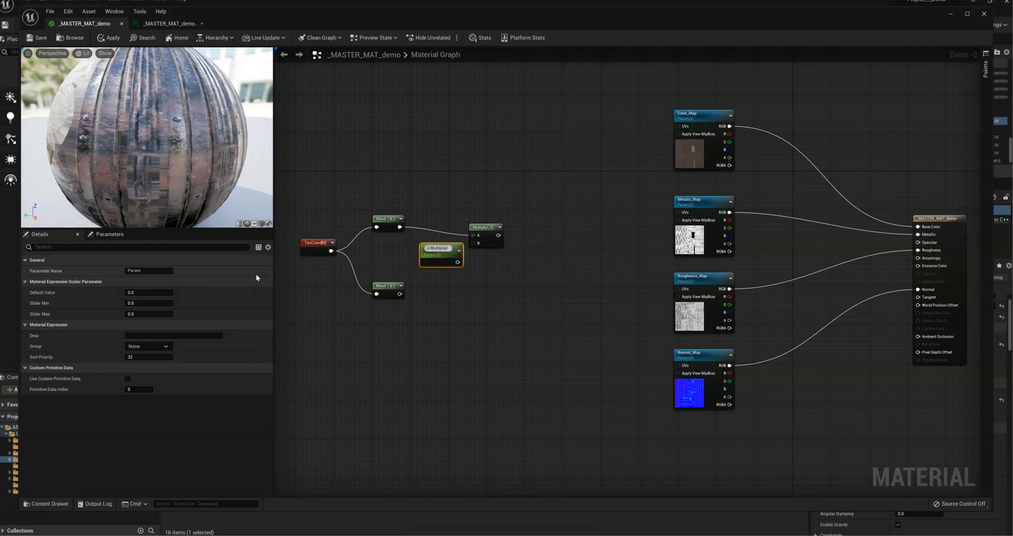
left_click(469, 317)
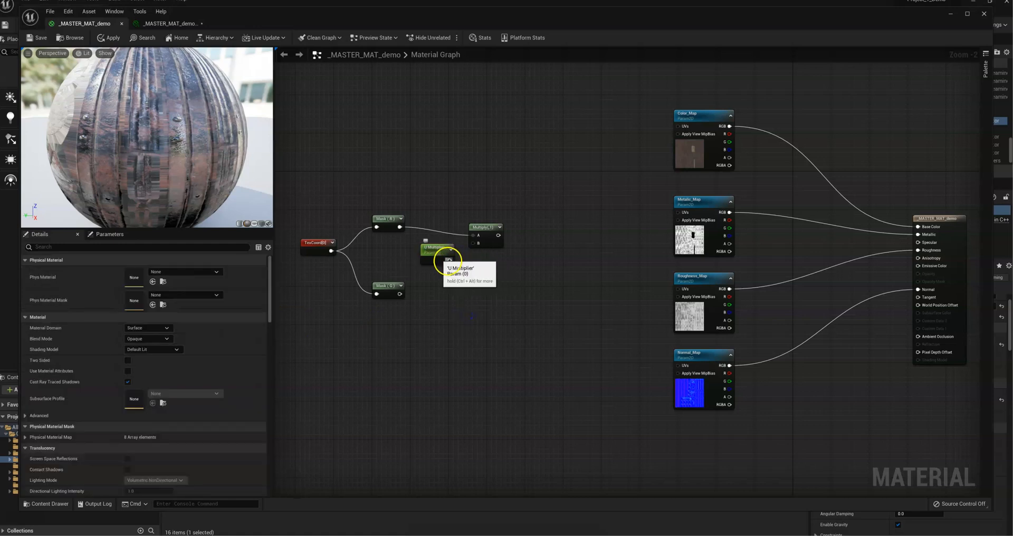
Step: Set the U Multiplier parameter's default value to 1.0 and connect it to the Multiply node's B input
left_click(447, 260)
left_click(137, 293)
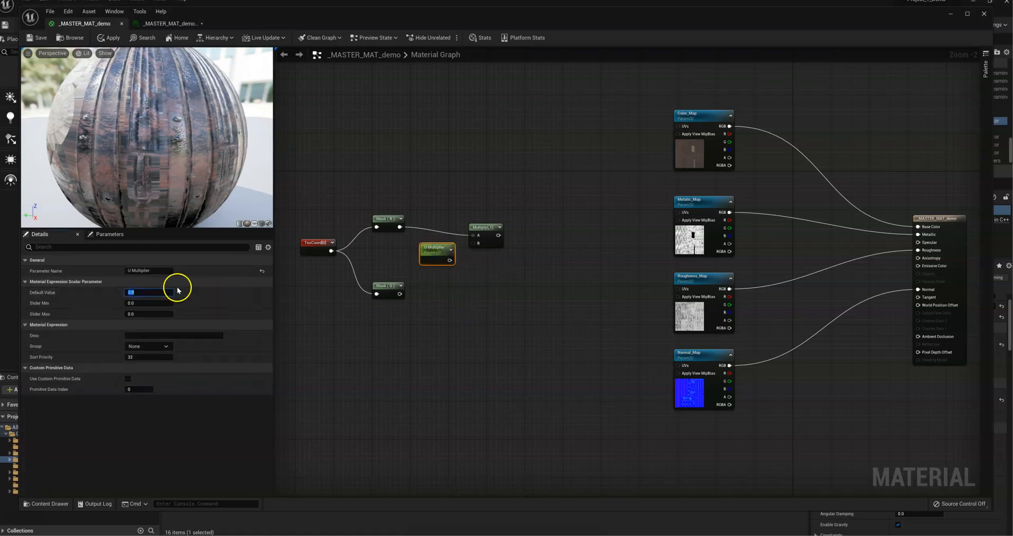
left_click_drag(482, 236, 489, 227)
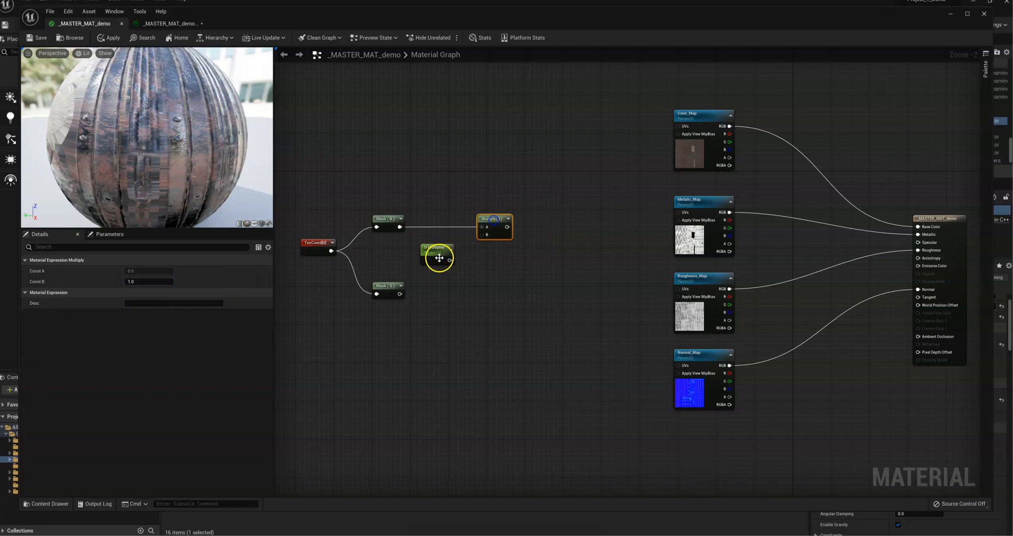
left_click_drag(449, 260, 481, 235)
Step: Duplicate the U Multiplier and Multiply pair, place the copies below, and feed the G mask into the copied Multiply's A input
left_click(465, 310)
left_click_drag(522, 283, 441, 227)
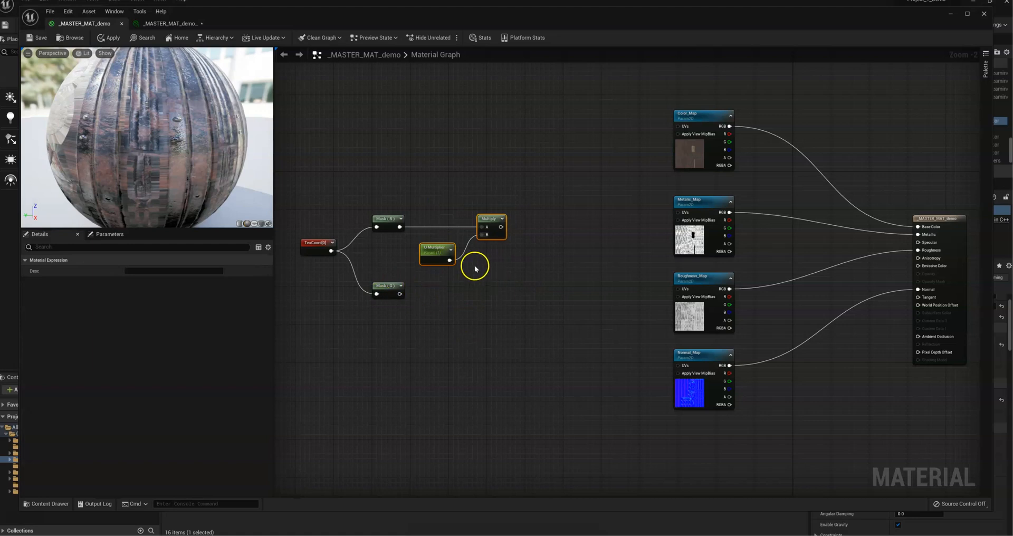
key("ctrl+d")
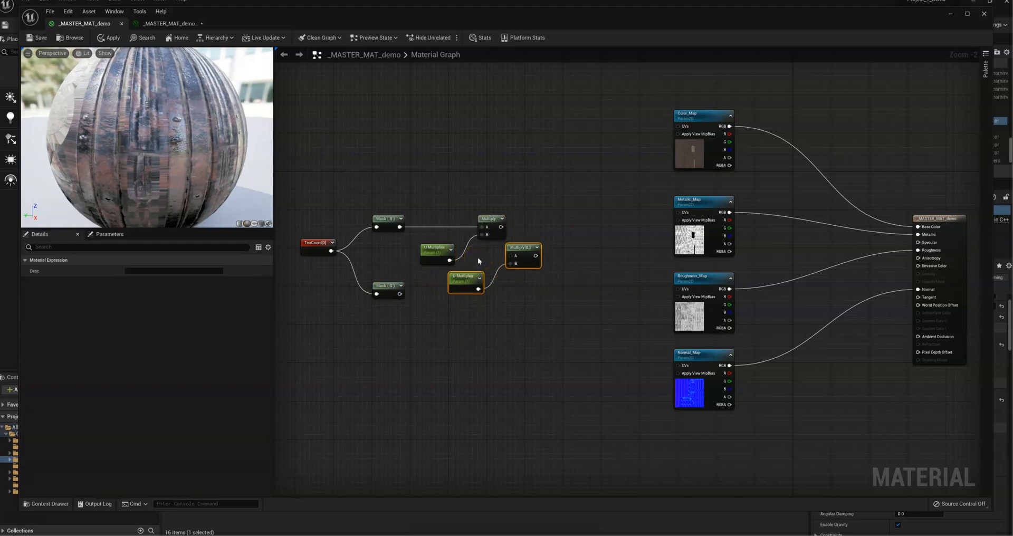
left_click_drag(532, 255, 502, 294)
left_click(427, 290)
left_click_drag(395, 295, 482, 297)
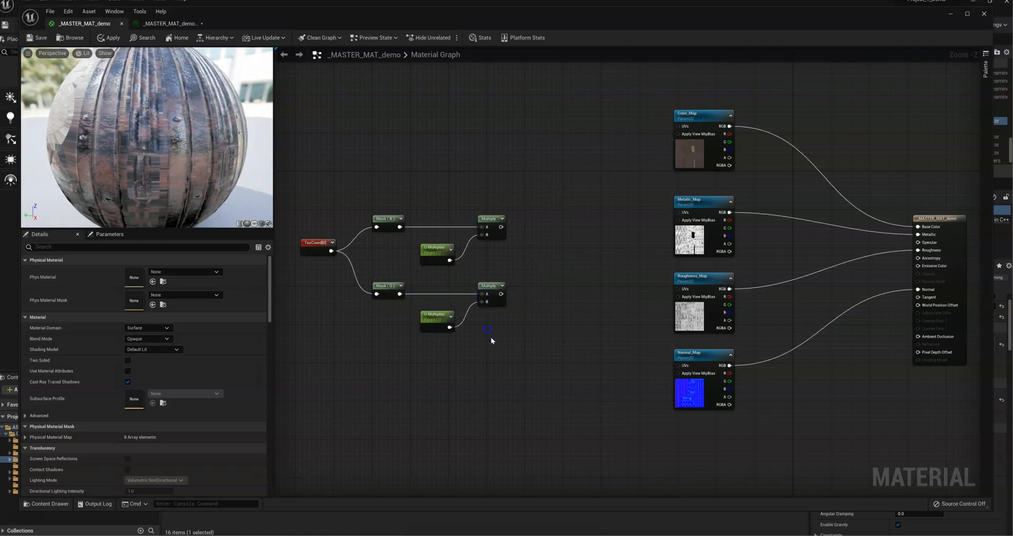
Step: Rename the duplicated parameter as V Multiplier
left_click(440, 323)
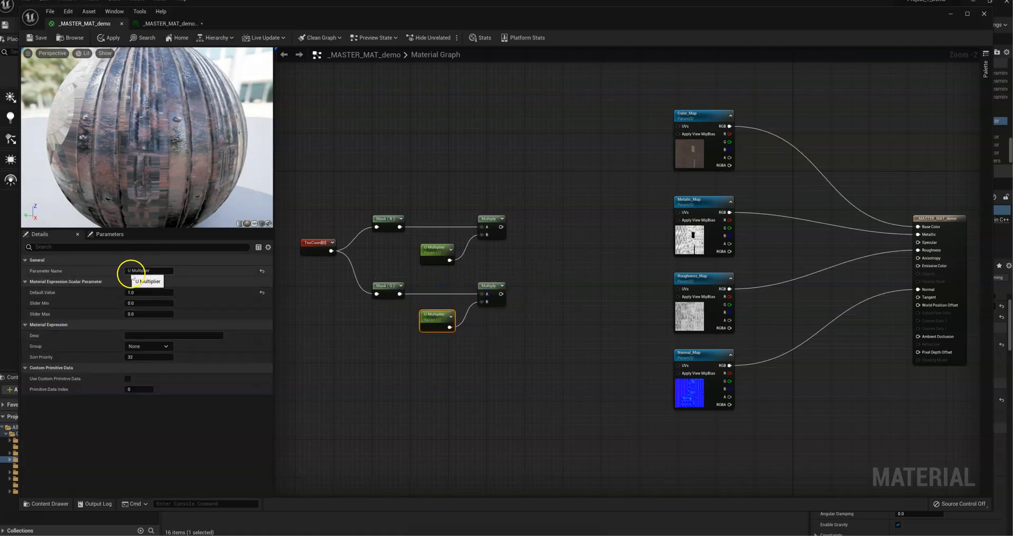
left_click_drag(130, 270, 159, 270)
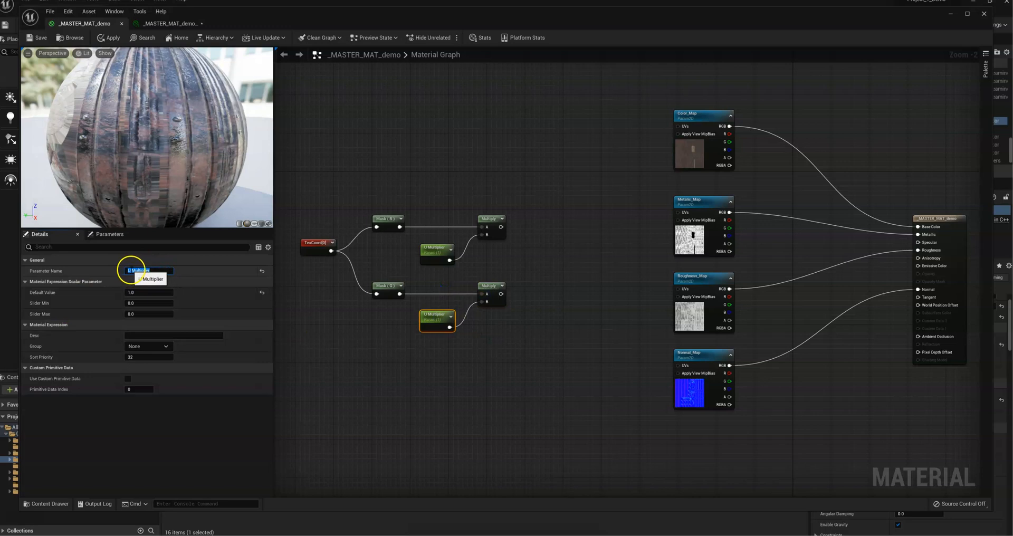
left_click(132, 270)
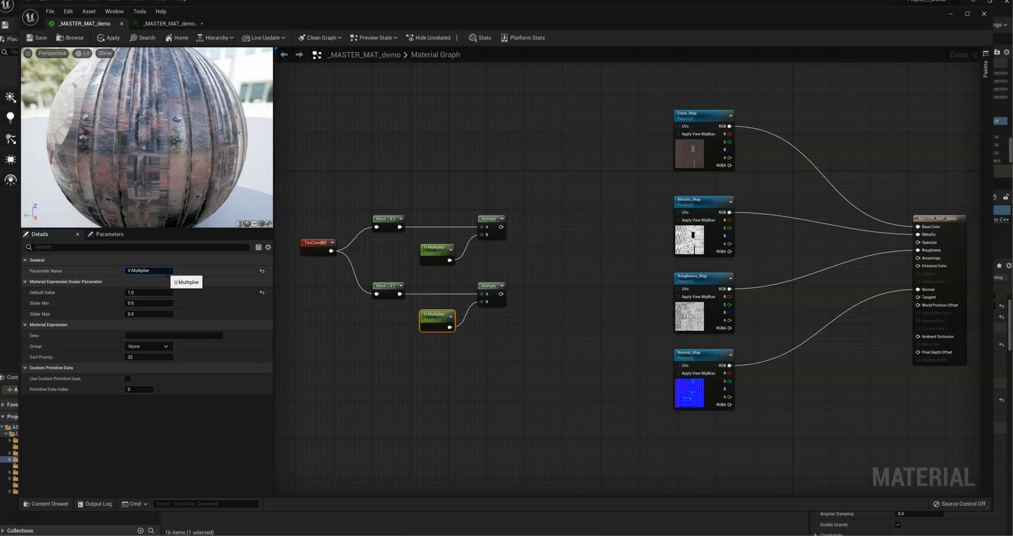
left_click(393, 373)
Step: Shift the UV nodes left and combine both Multiply outputs in an AppendVector node, U into A and V into B
left_click_drag(495, 382, 297, 170)
left_click_drag(317, 235, 269, 252)
left_click_drag(448, 236, 500, 261)
type("app")
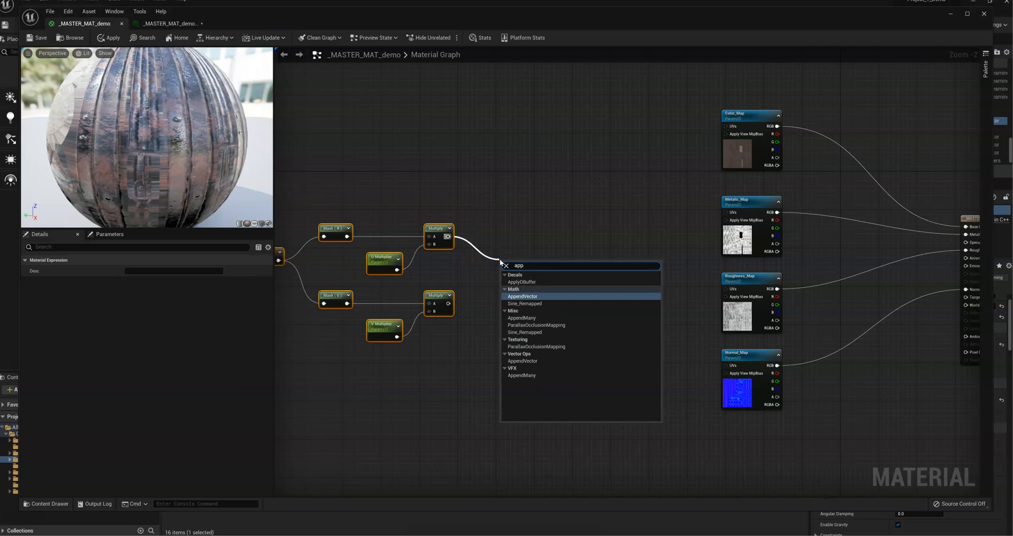
key("Return")
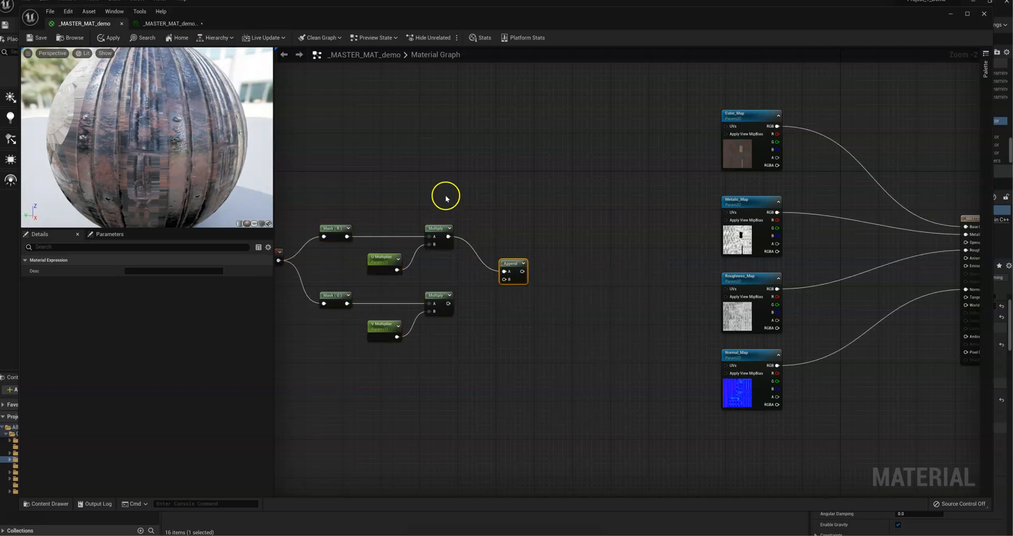
left_click_drag(448, 303, 567, 262)
left_click(552, 285)
Step: Add a Multiply node after the Append and feed its B input from a new constant set to 1.0
type("mult")
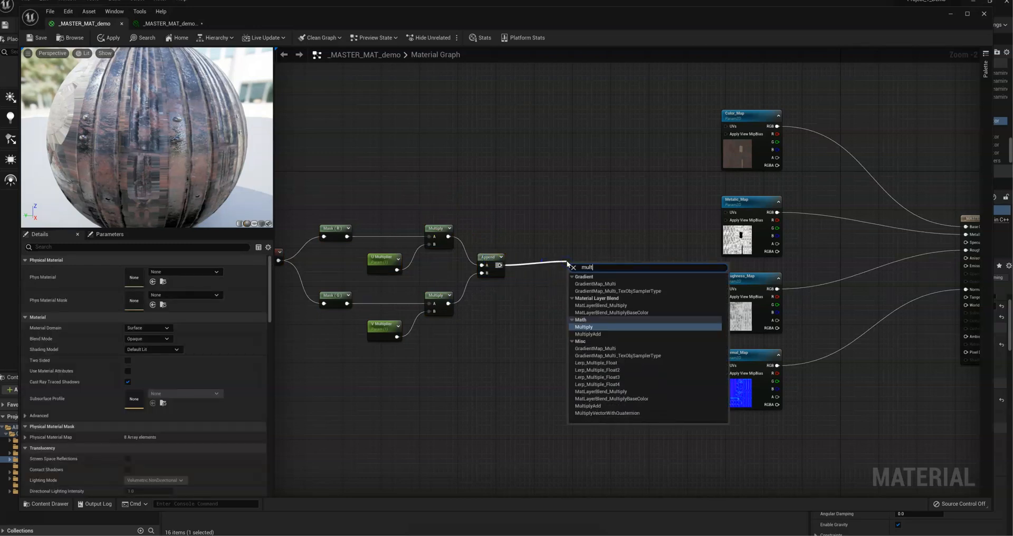
key("Return")
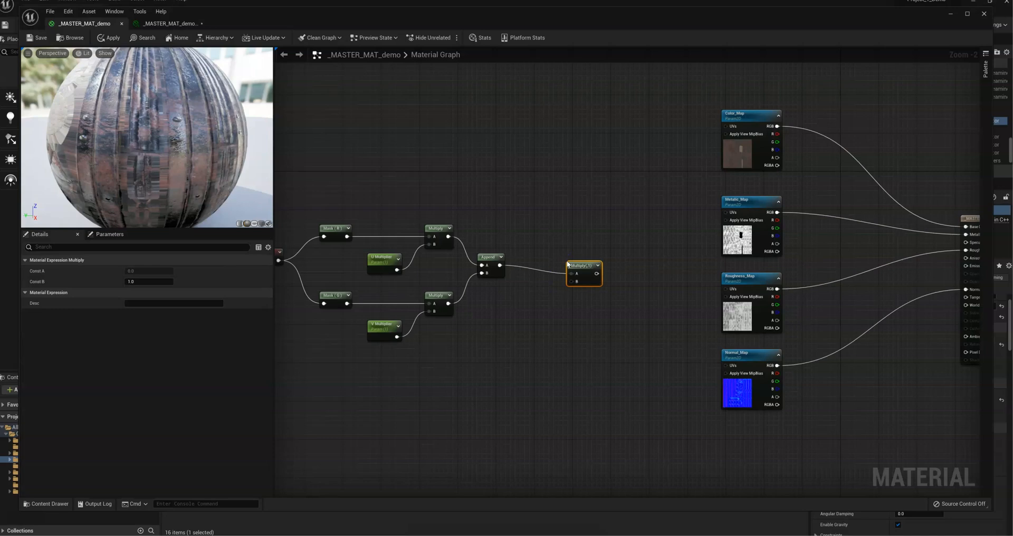
left_click(512, 312)
left_click_drag(523, 321, 572, 282)
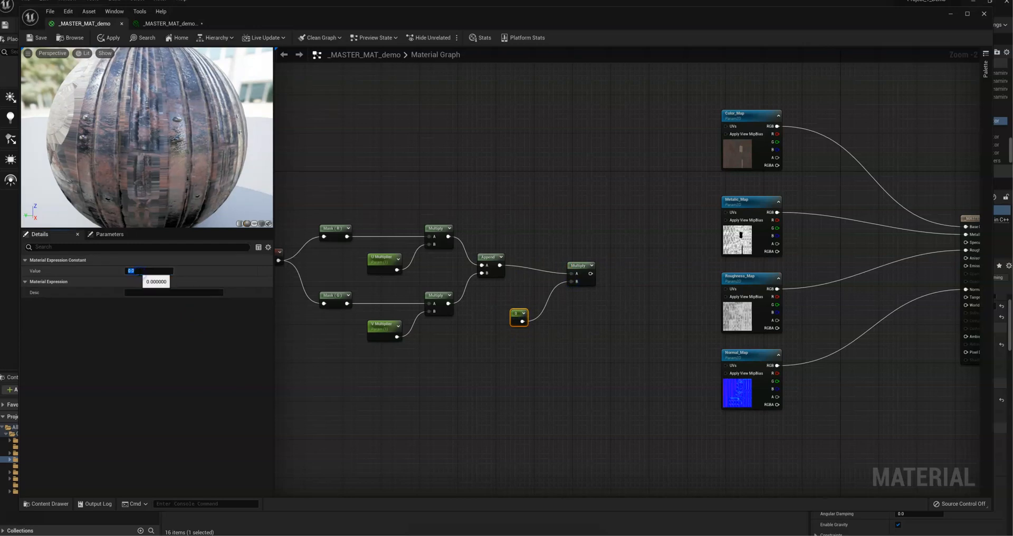
key("Return")
Step: Convert the new constant to a parameter named UV Global Multiplier
right_click(514, 312)
left_click(549, 333)
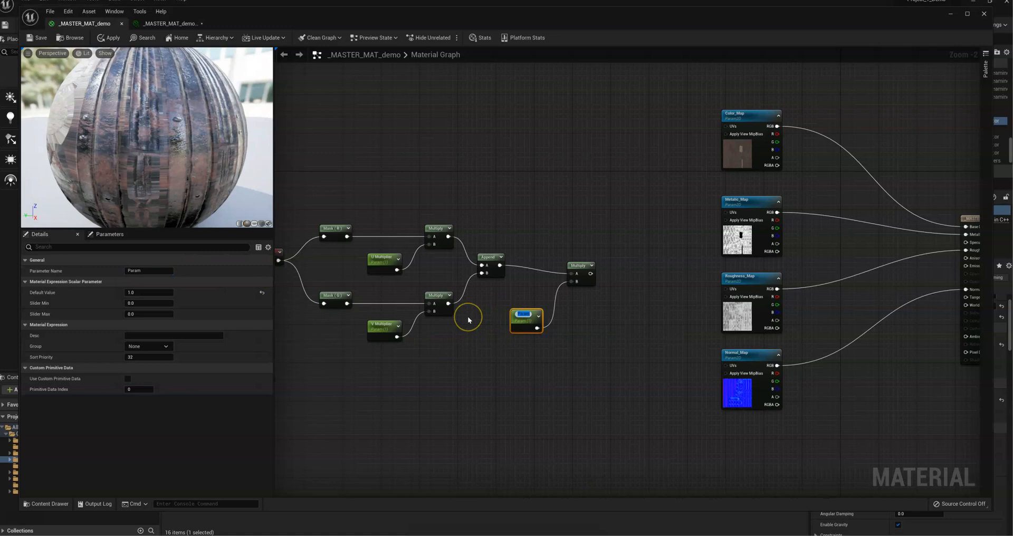
type("UV Global Multiplier")
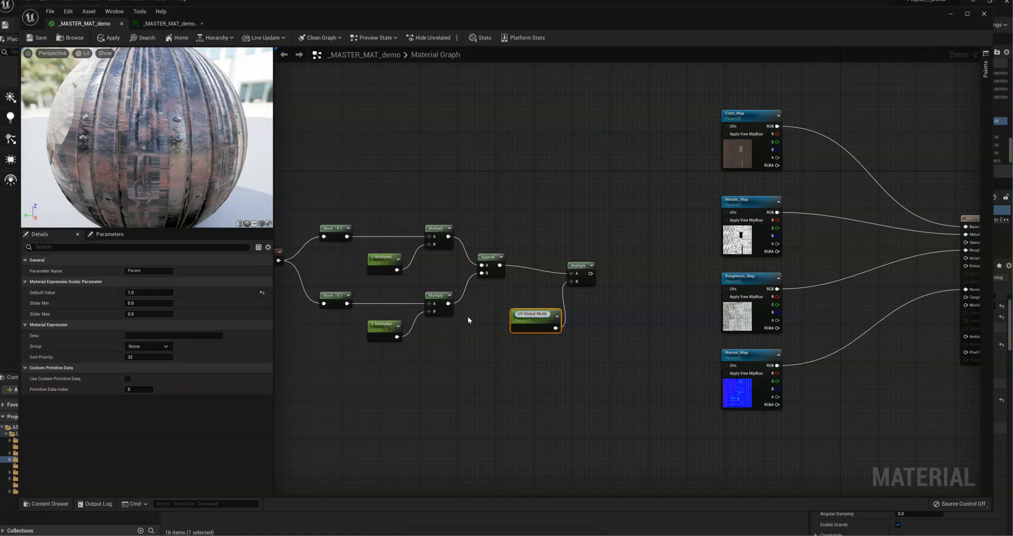
left_click(462, 267)
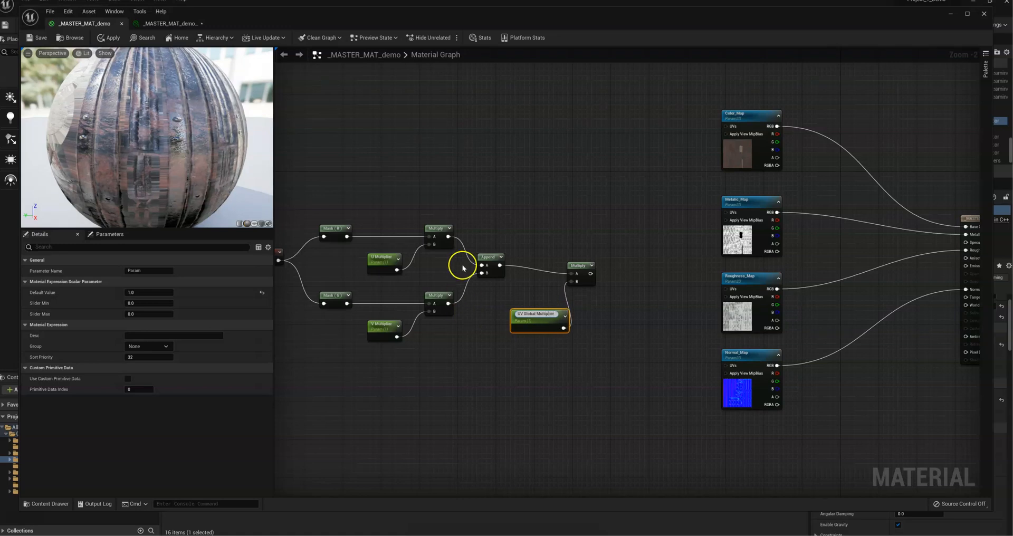
left_click(494, 362)
Step: Line up the final Multiply with the Append node and move UV Global Multiplier below and between them
left_click_drag(581, 265, 569, 258)
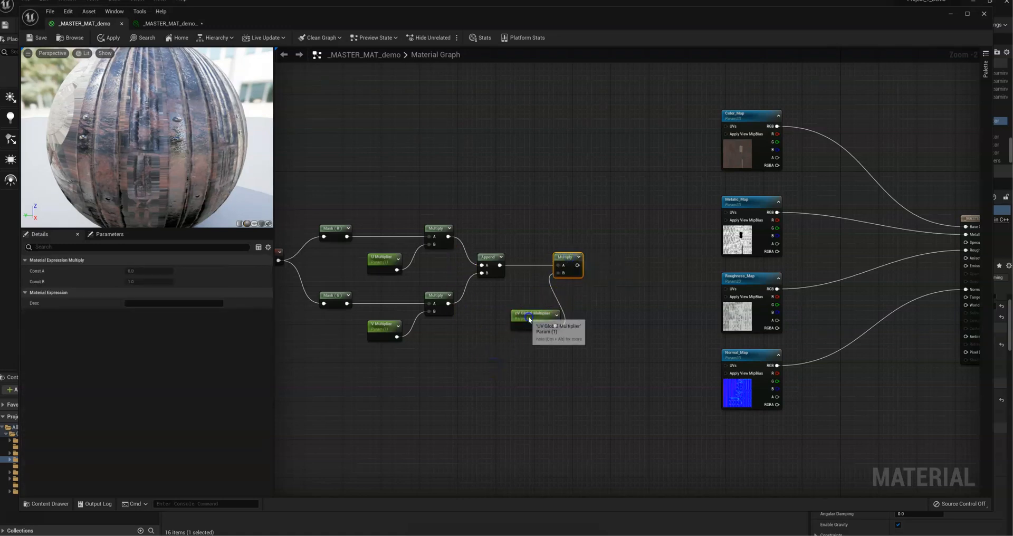
left_click_drag(530, 316, 501, 309)
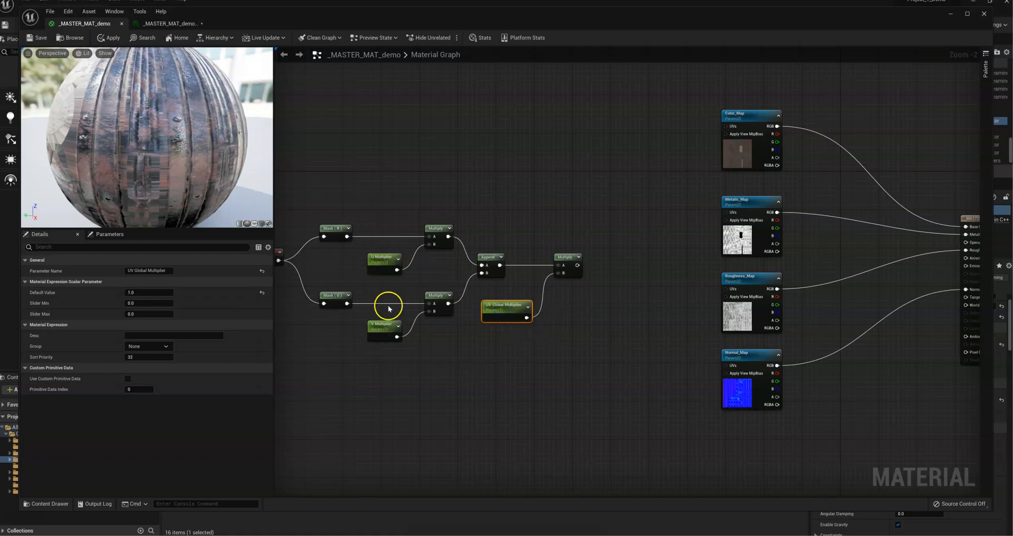
right_click_drag(379, 186, 448, 202)
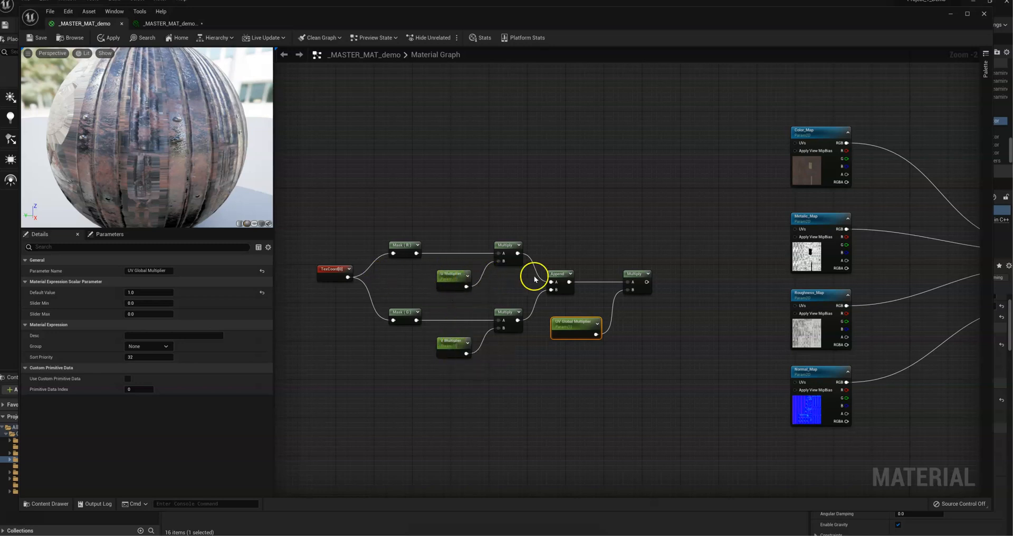
right_click_drag(578, 369, 472, 378)
left_click(481, 341)
right_click_drag(588, 257, 738, 243)
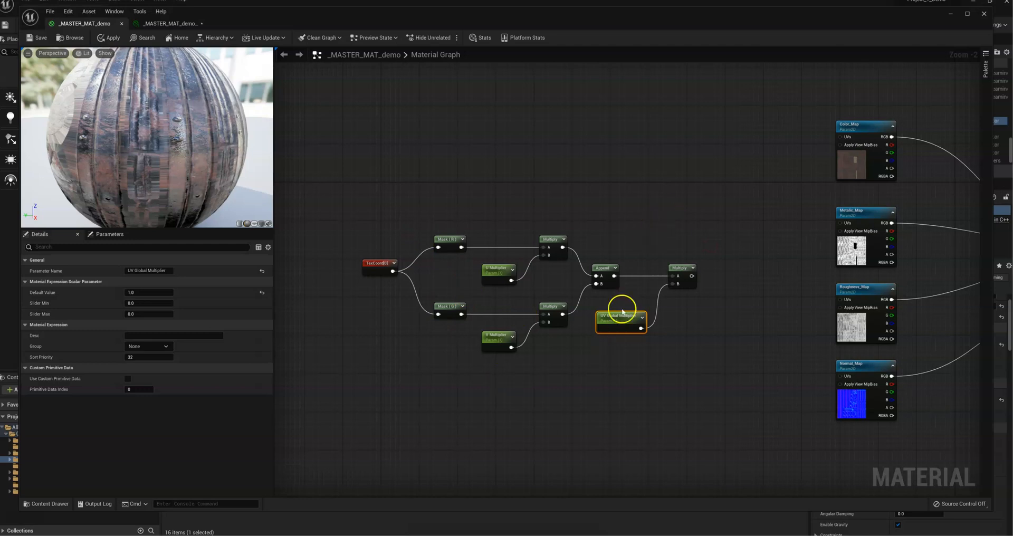
Step: Enclose the whole UV network in a comment titled UV Controls and shift it further left, away from the texture maps
left_click_drag(715, 375, 346, 199)
left_click_drag(373, 264, 345, 255)
mouse_move(660, 315)
right_mouse_down()
mouse_move(605, 329)
mouse_move(745, 297)
right_mouse_up()
mouse_move(799, 373)
left_mouse_down()
mouse_move(413, 210)
mouse_move(392, 185)
mouse_move(832, 406)
mouse_move(872, 395)
left_mouse_up()
left_click(402, 171)
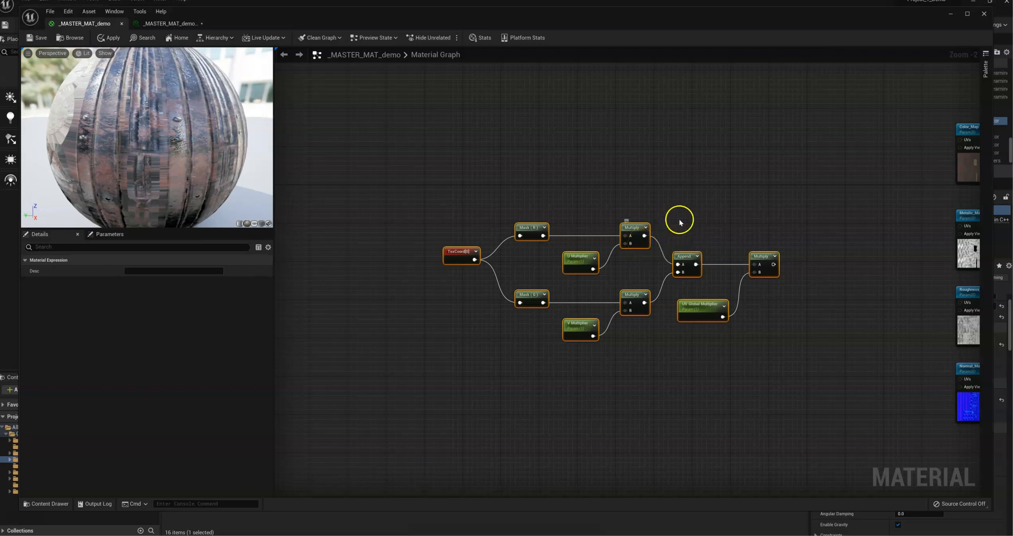
key("c")
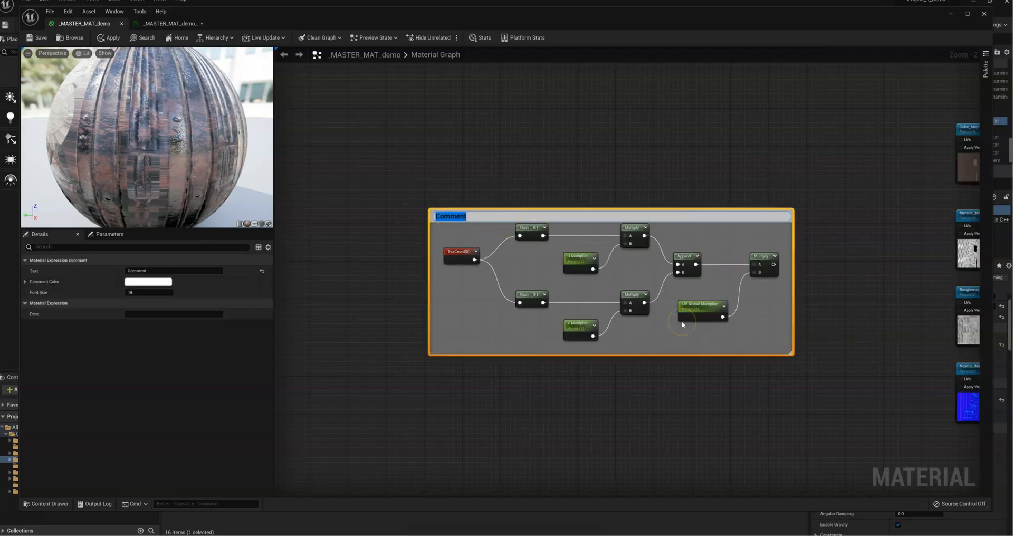
type("UV Controls")
key("Return")
left_click_drag(562, 215, 516, 205)
left_click(806, 290)
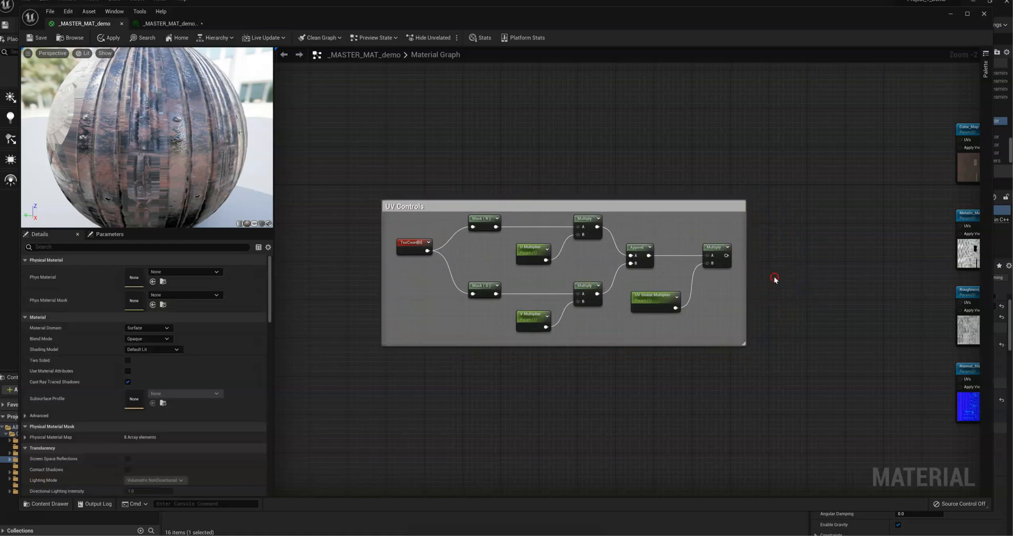
Step: Connect the final Multiply output to the UVs inputs of Color_Map, Metallic_Map, Roughness_Map and Normal_Map, and save the material
right_click_drag(775, 278, 504, 317)
left_click_drag(456, 297, 688, 180)
left_click_drag(457, 296, 694, 264)
left_click_drag(455, 295, 692, 343)
left_click_drag(452, 294, 689, 416)
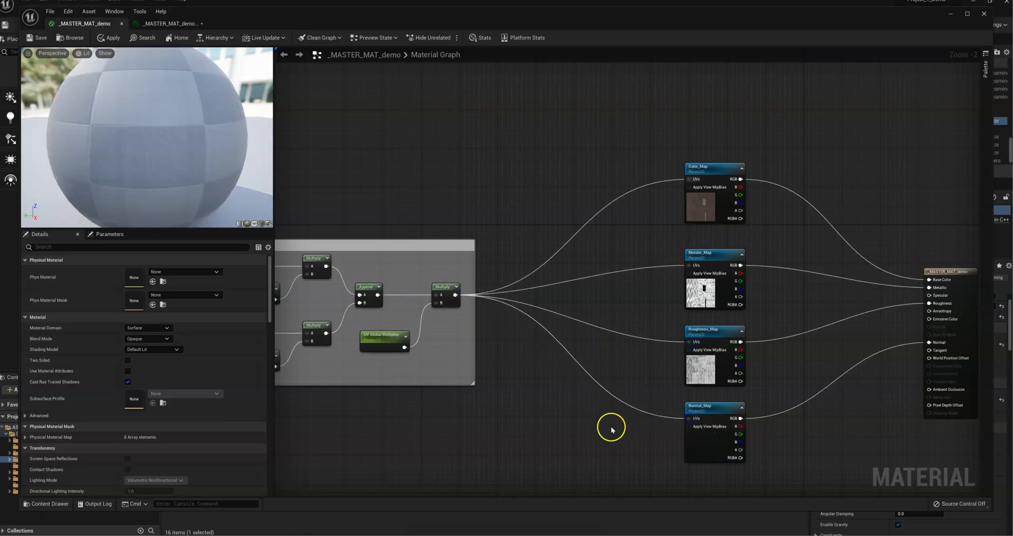
right_click_drag(610, 422, 569, 409)
left_click(37, 37)
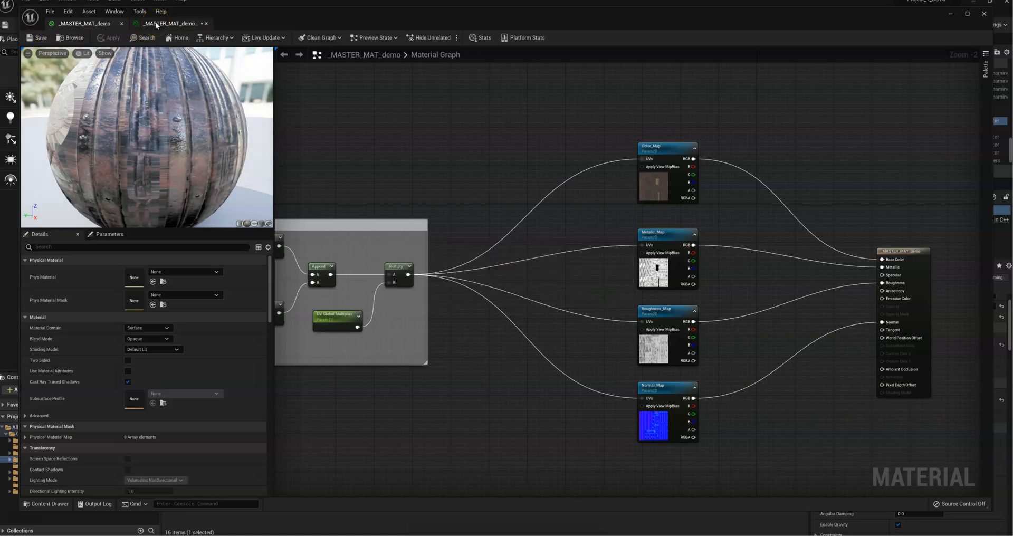
Step: Check the U, V and UV Global Multiplier parameters in the material instance and return to the master material
left_click(156, 23)
scroll(585, 163, "down", 5)
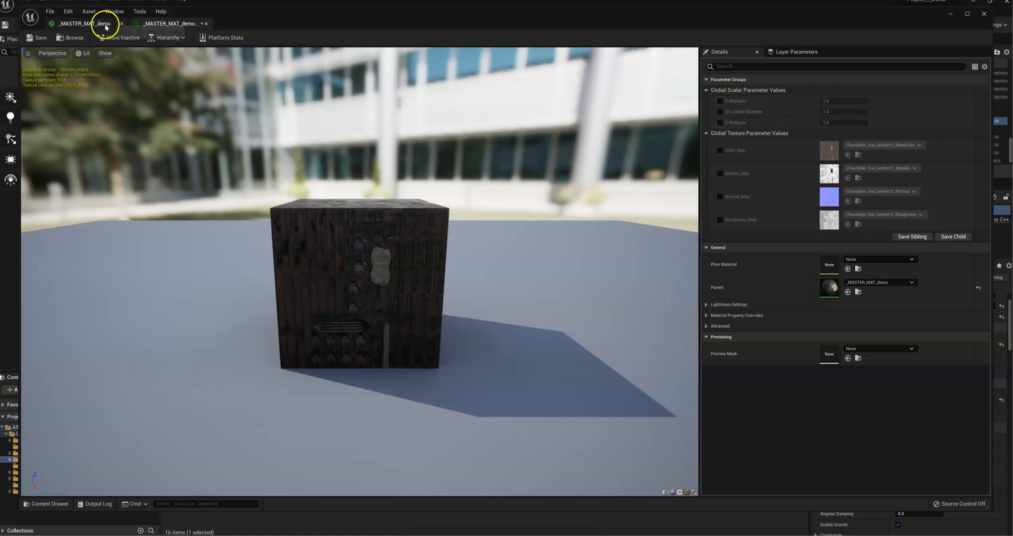
left_click(83, 25)
Step: Move the four texture map nodes away from the output node and spread them further apart vertically
right_click_drag(458, 165, 356, 159)
left_click_drag(448, 102, 575, 403)
left_click_drag(555, 145, 506, 78)
left_click(603, 156)
right_click_drag(547, 183, 524, 251)
right_click_drag(570, 365, 591, 212)
left_click_drag(590, 404, 520, 271)
left_click_drag(500, 223, 505, 283)
left_click(558, 410)
left_click_drag(503, 352, 505, 418)
left_click(572, 330)
right_click_drag(572, 328, 572, 418)
Step: Move the _MASTER_MAT_demo output node further right to leave more room beside the texture maps
scroll(578, 369, "down", 1)
left_click_drag(774, 264, 873, 264)
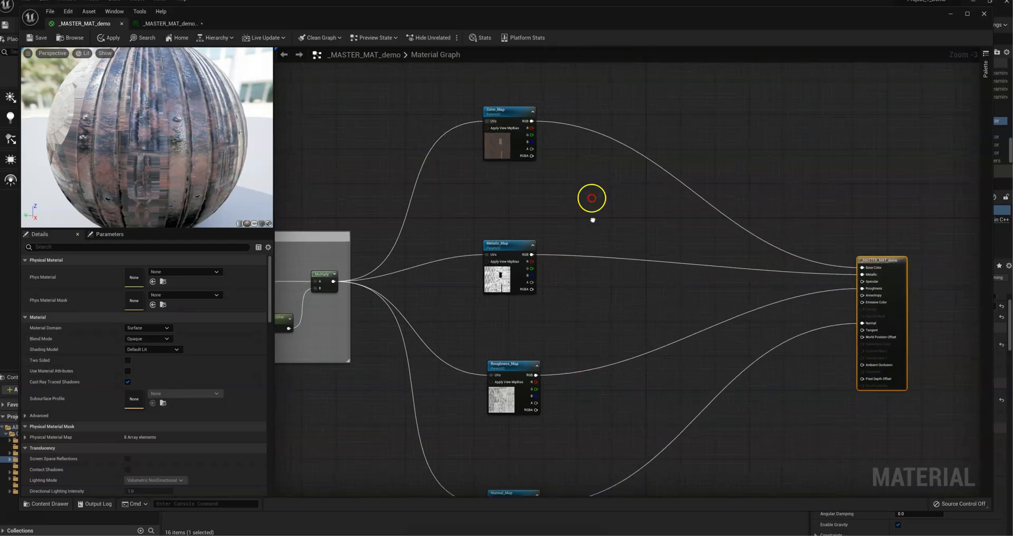
right_click_drag(590, 198, 572, 142)
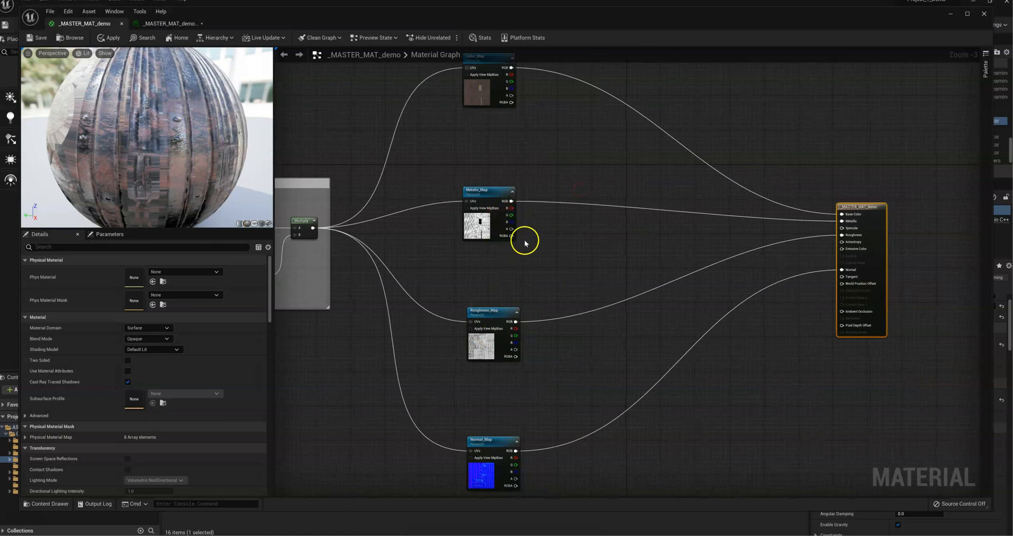
right_click_drag(594, 216, 604, 307)
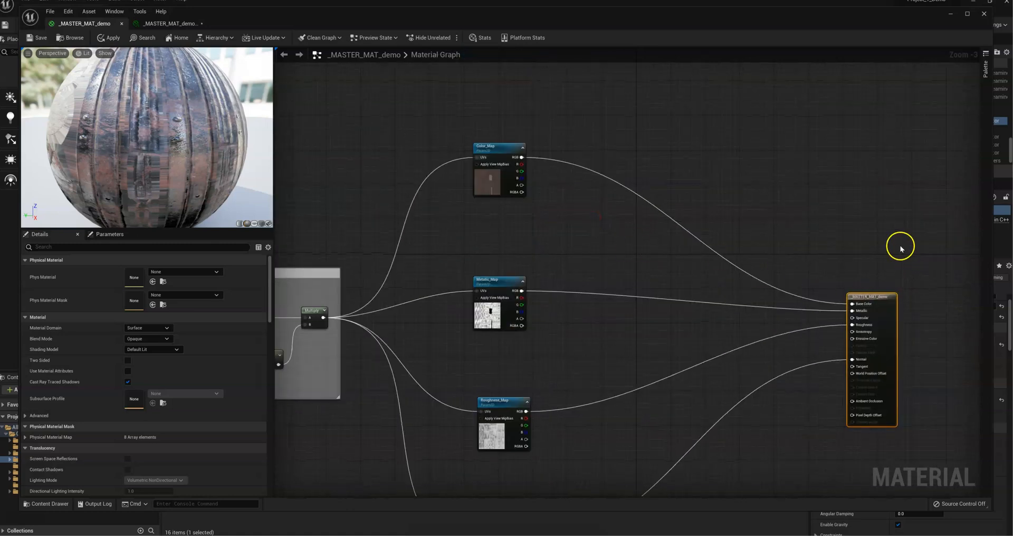
right_click_drag(656, 269, 659, 275)
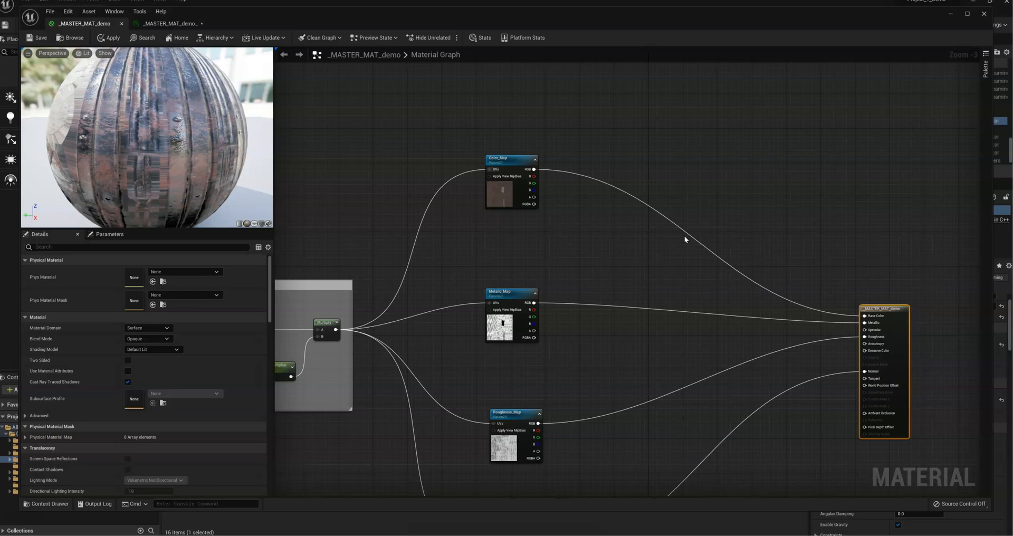
Step: Add a Multiply node with its A input fed by Color_Map's RGB output
scroll(543, 237, "up", 3)
right_click_drag(515, 251, 432, 170)
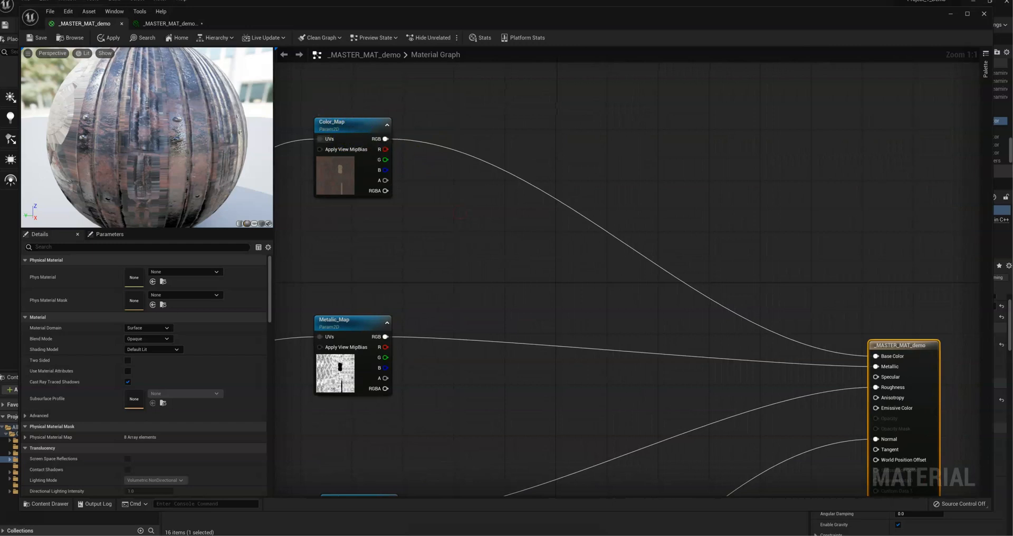
left_click_drag(393, 141, 514, 101)
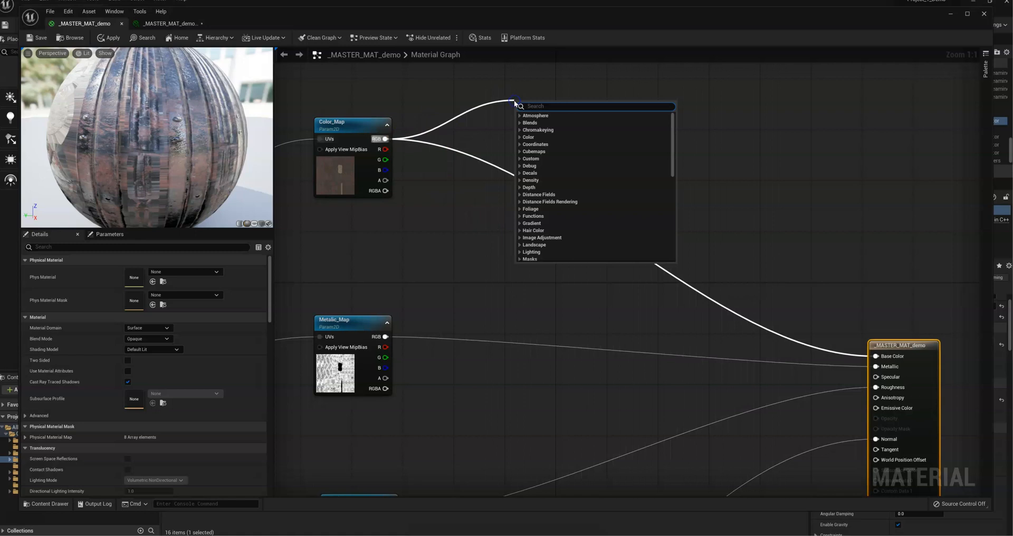
type("multiply")
key("Return")
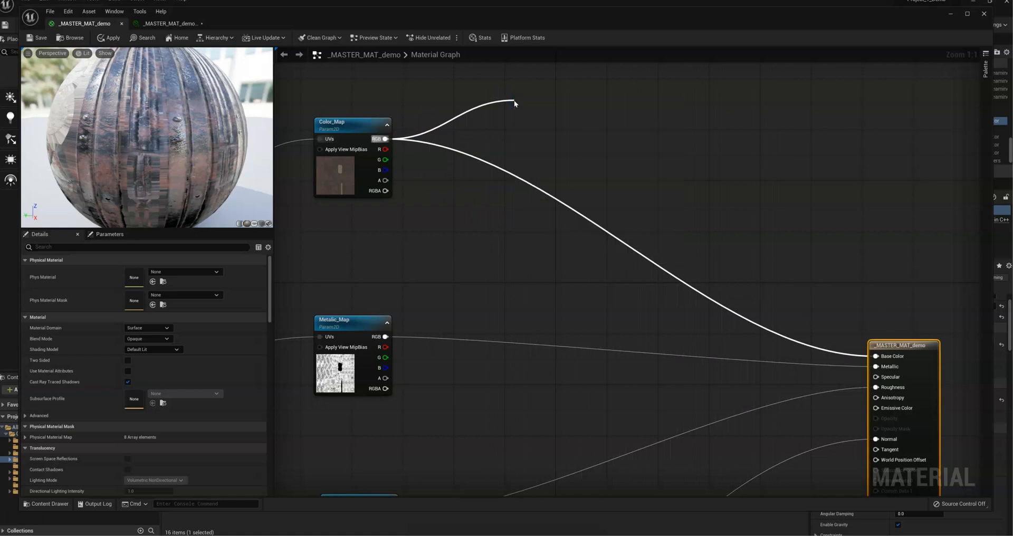
Step: Add a scalar parameter named Brightness with a default value of 1 beside the Color_Map node
left_click(447, 176)
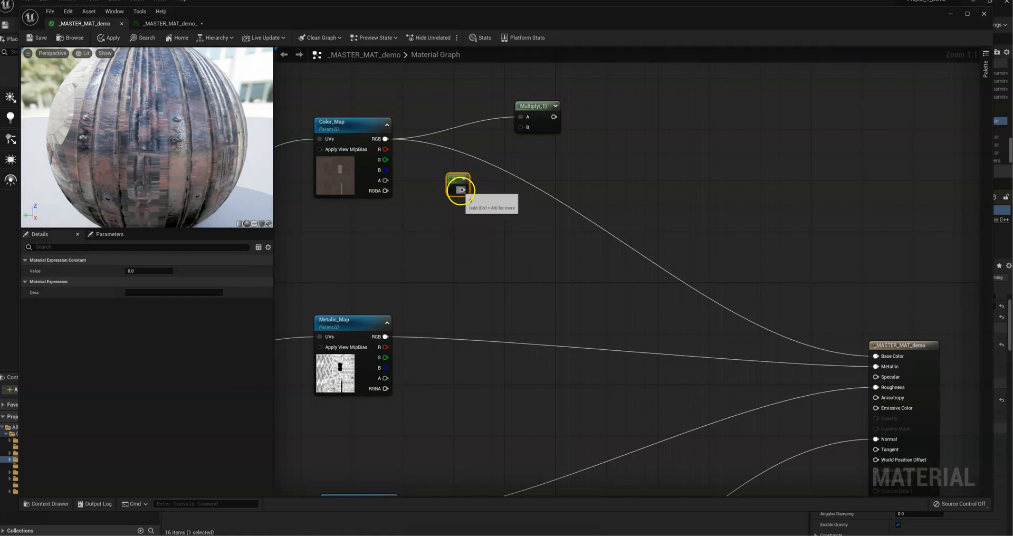
right_click(457, 179)
left_click(482, 196)
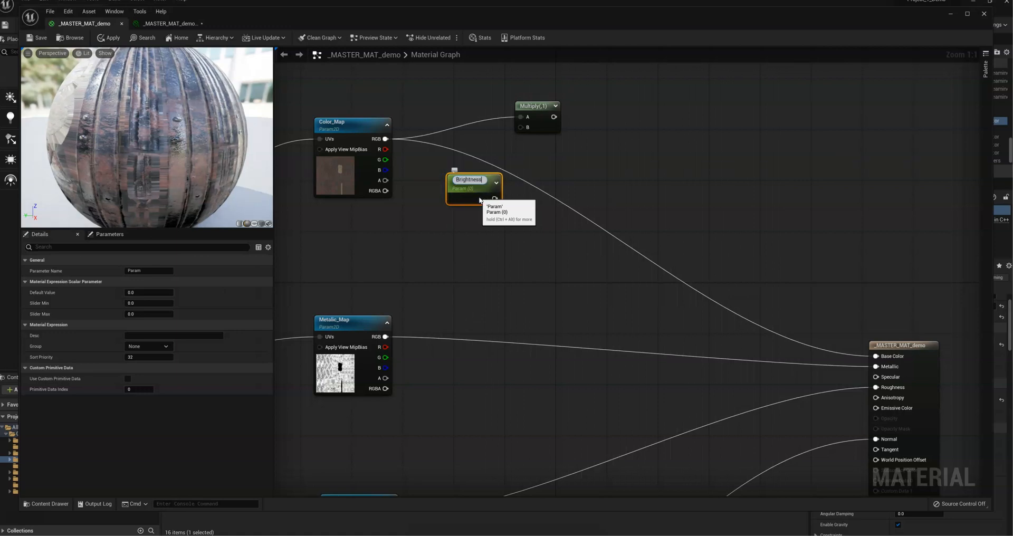
type("Brightness")
left_click(464, 220)
left_click(463, 186)
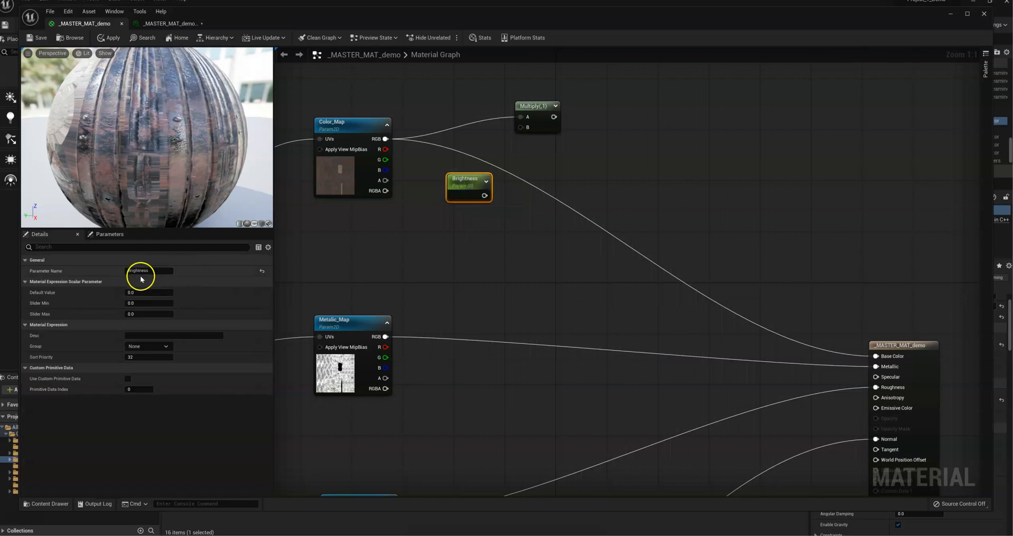
left_click(458, 259)
Step: Connect Brightness to the Multiply node's B input and add a Desaturation node fed by the Multiply output
left_click_drag(484, 195, 678, 137)
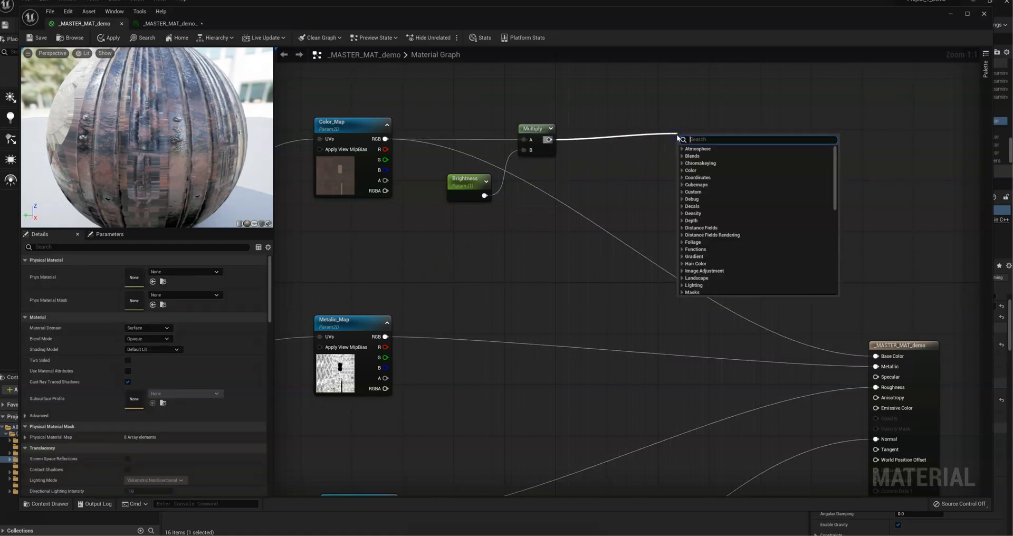
type("desatur")
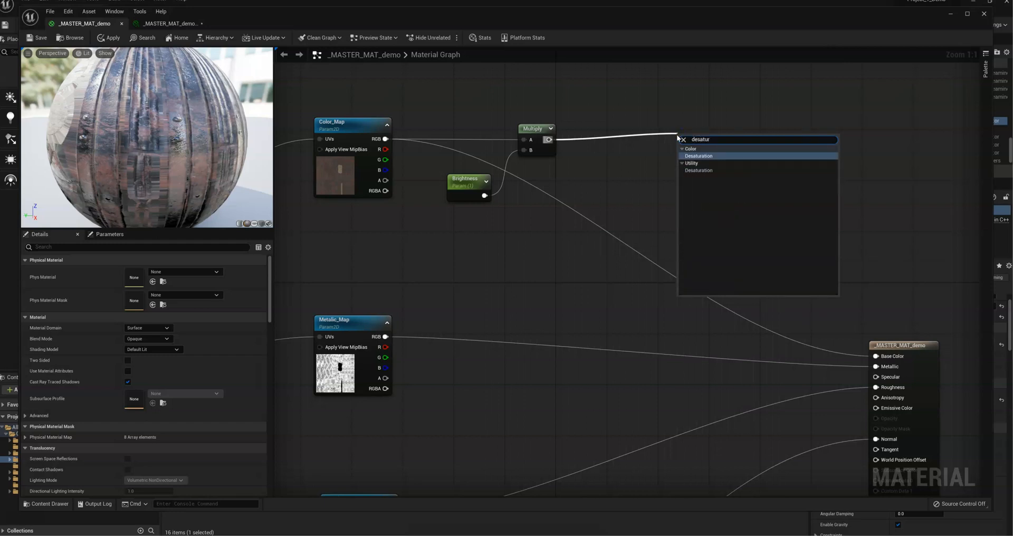
key("Return")
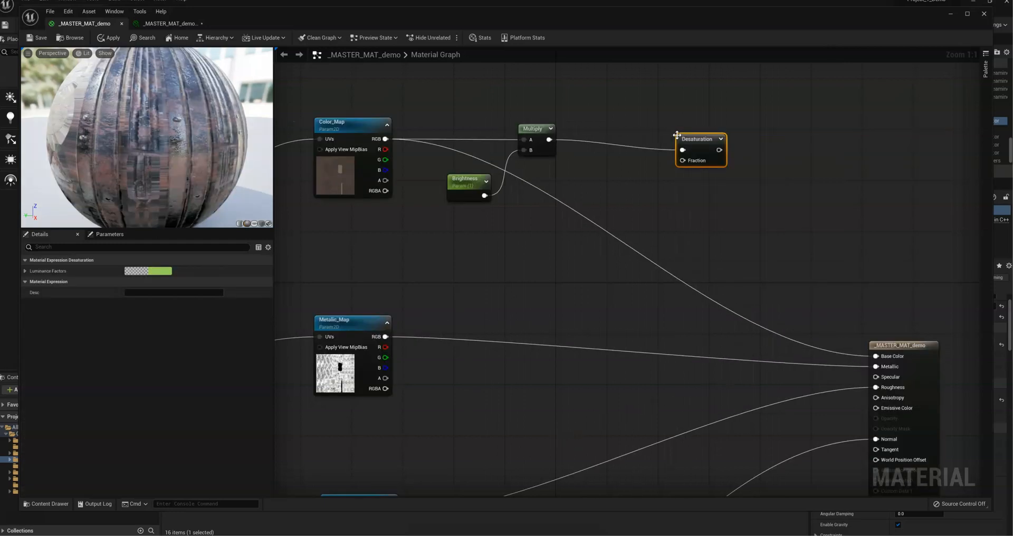
Step: Add a scalar parameter named Saturation and connect it to the Desaturation node's Fraction input
left_click(613, 187)
left_click_drag(626, 200, 686, 162)
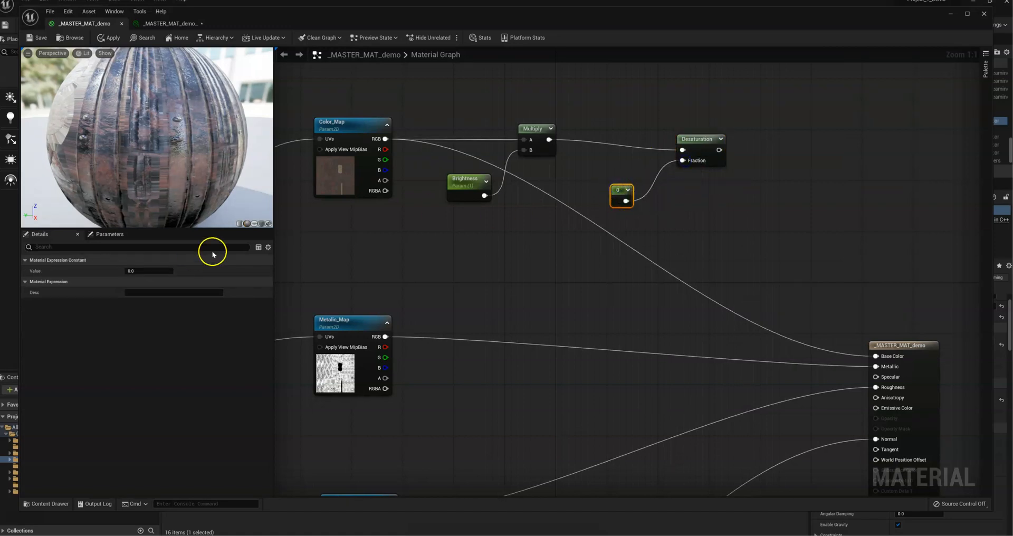
right_click(622, 193)
left_click(638, 204)
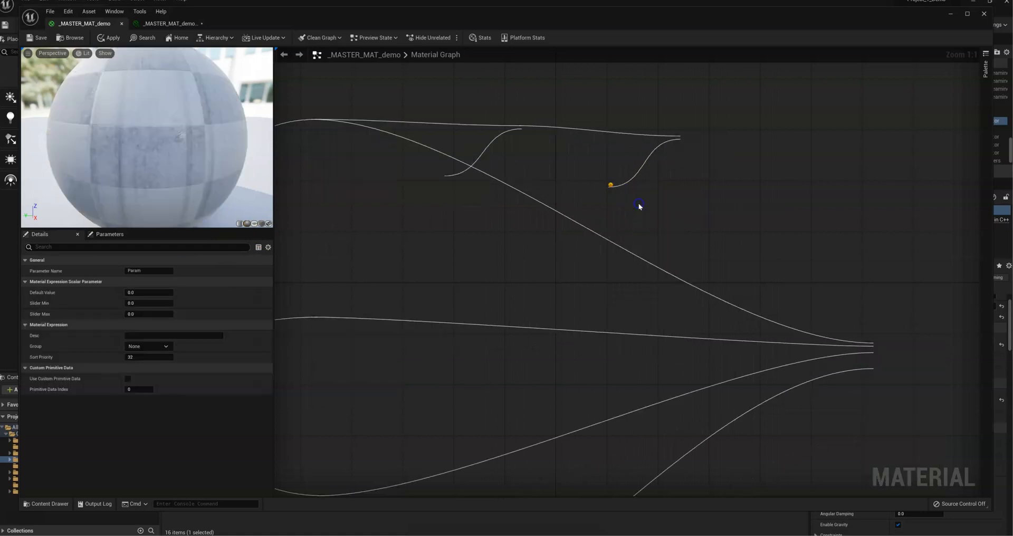
type("Saturation")
key("Return")
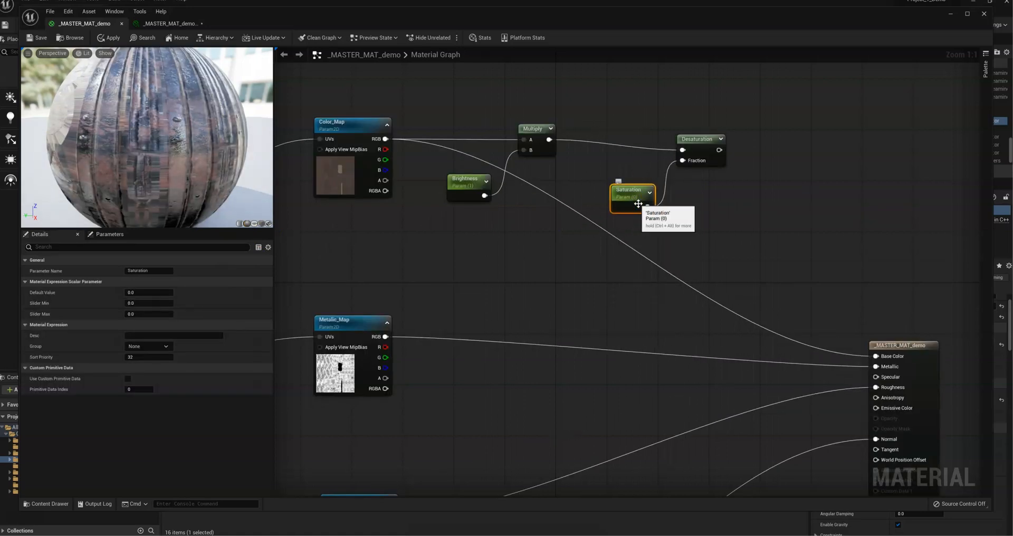
Step: Add a HueShift node level with Desaturation and feed the Desaturation output into its Texture (V3) input
left_click_drag(695, 140, 689, 136)
right_click_drag(702, 144, 551, 192)
left_click_drag(562, 194, 672, 199)
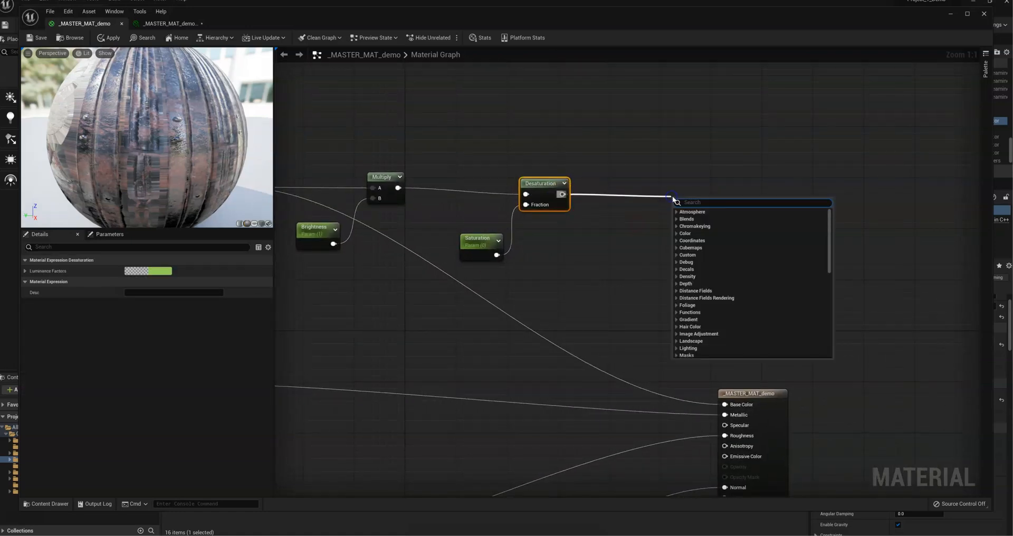
type("hue")
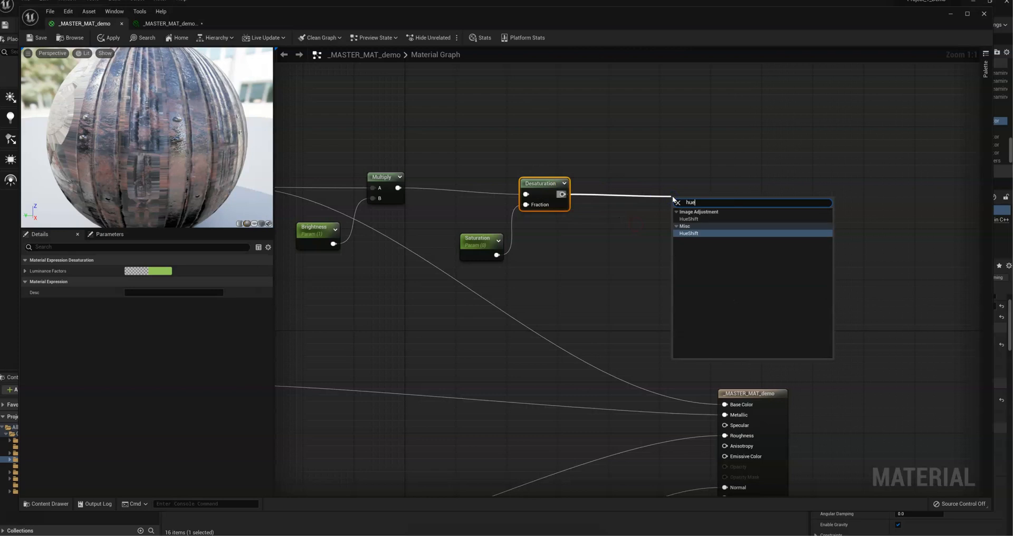
key("Return")
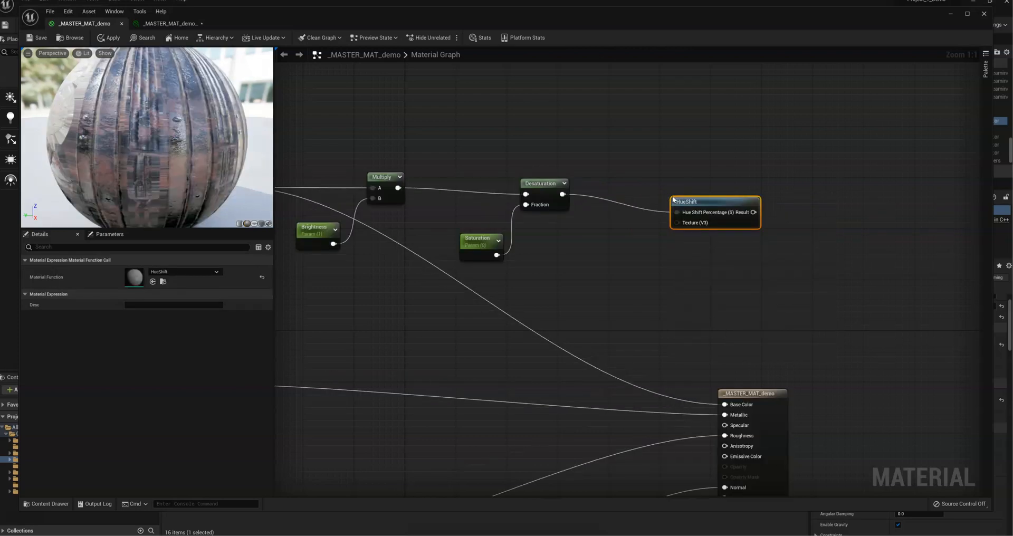
left_click_drag(669, 203, 664, 185)
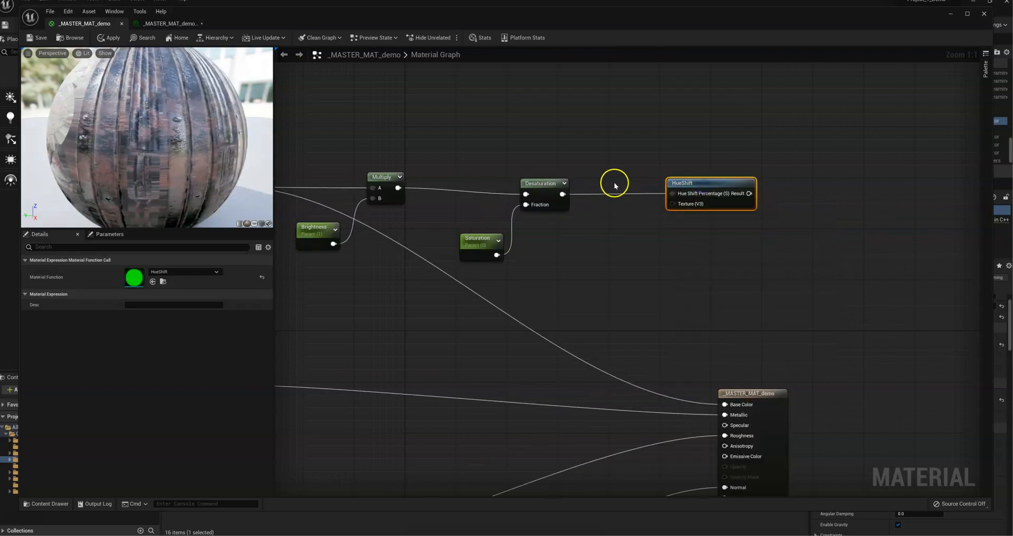
left_click_drag(561, 194, 676, 205)
Step: Add a scalar parameter named Hue with a default value of 1 and connect it to HueShift's Hue Shift Percentage input
left_click(604, 124)
left_click_drag(618, 135, 673, 194)
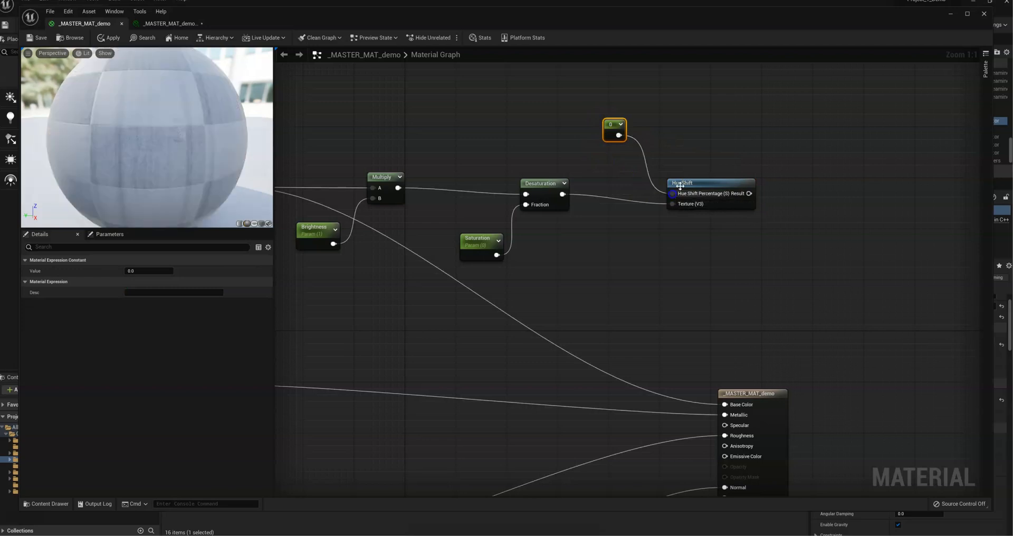
right_click(606, 124)
left_click(638, 137)
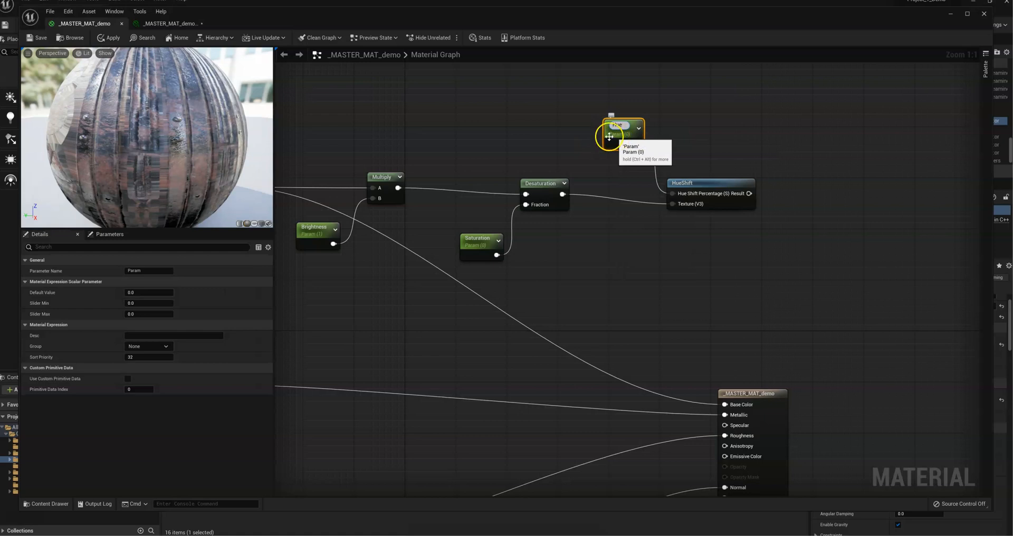
left_click(609, 137)
left_click(612, 135)
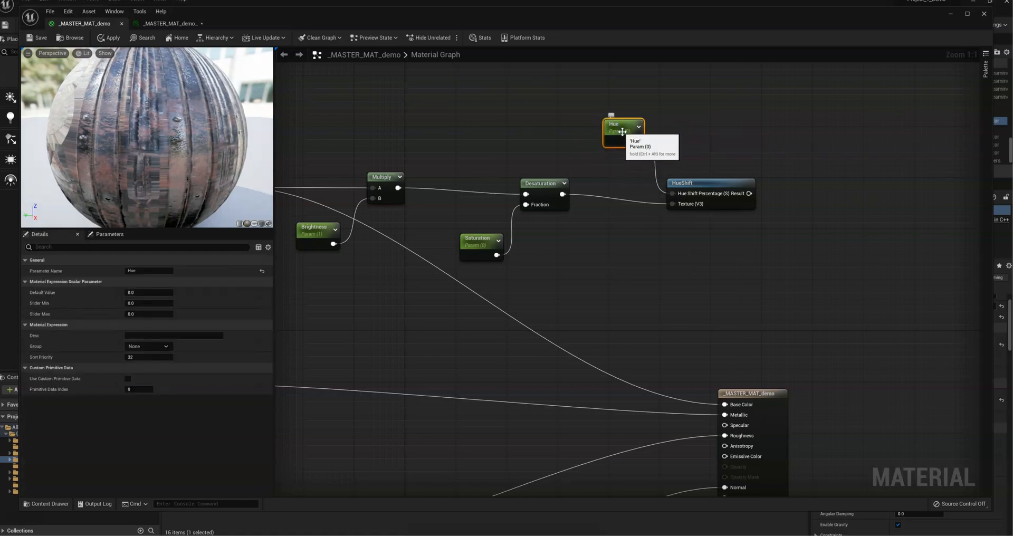
left_click(133, 291)
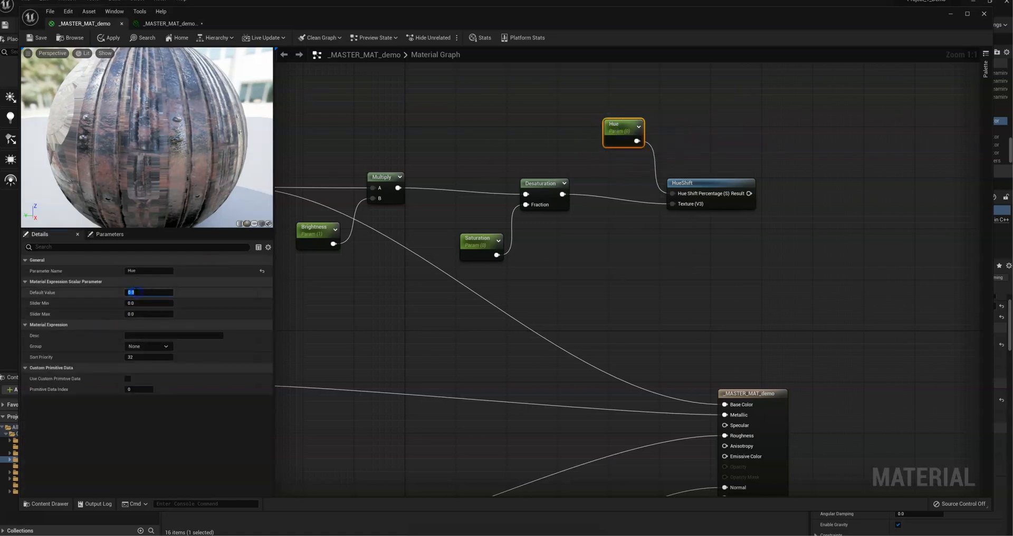
key("Return")
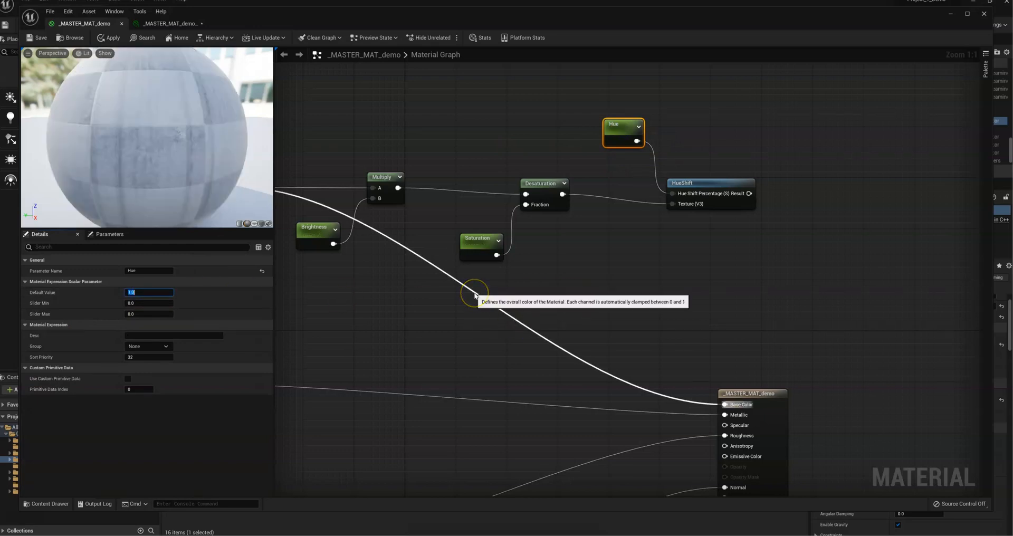
Step: Arrange the color adjustment nodes in a compact row beside Color_Map and connect HueShift's Result to the material's Base Color
scroll(655, 222, "down", 3)
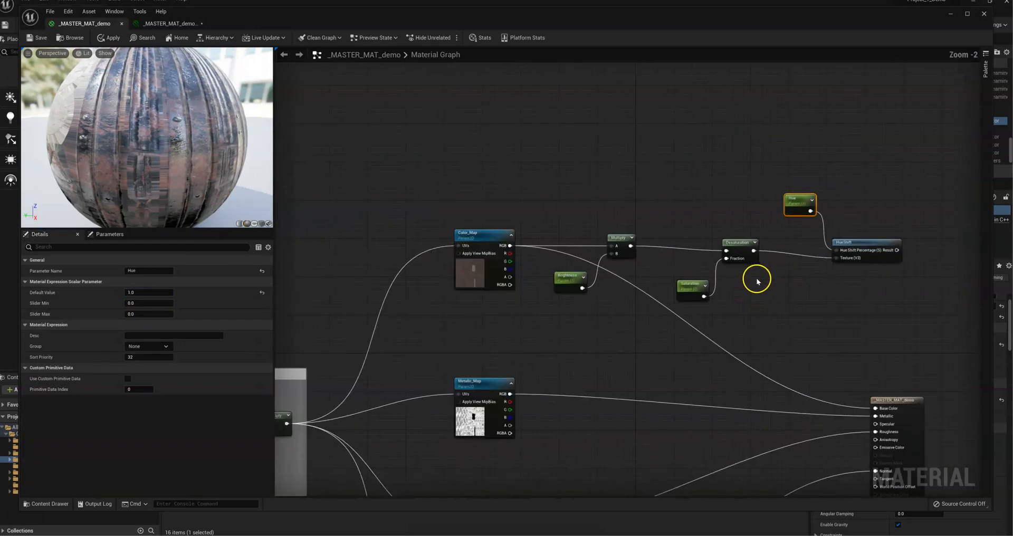
left_click_drag(897, 293, 588, 172)
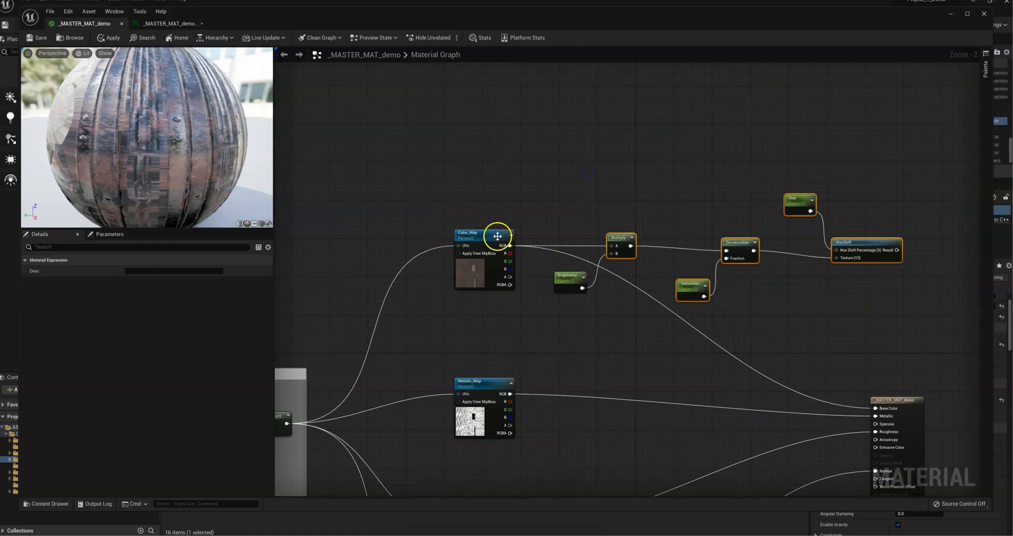
left_click_drag(483, 238, 469, 232)
left_click(524, 312)
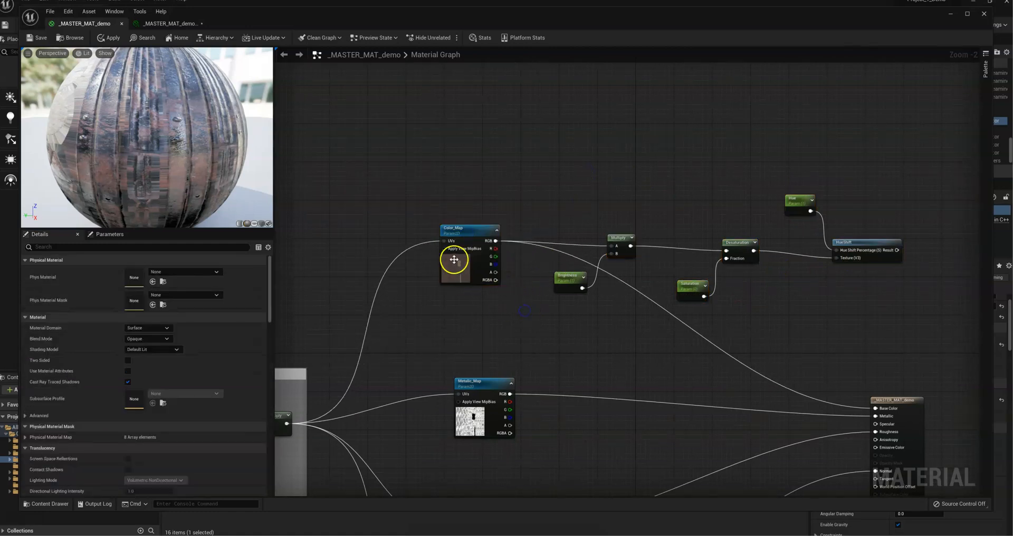
left_click(471, 237)
left_click(595, 322)
left_click_drag(893, 339, 812, 312)
left_click_drag(631, 302, 587, 237)
left_click_drag(773, 318, 664, 228)
left_click_drag(868, 287, 762, 181)
left_click_drag(873, 244, 876, 409)
left_click(791, 251)
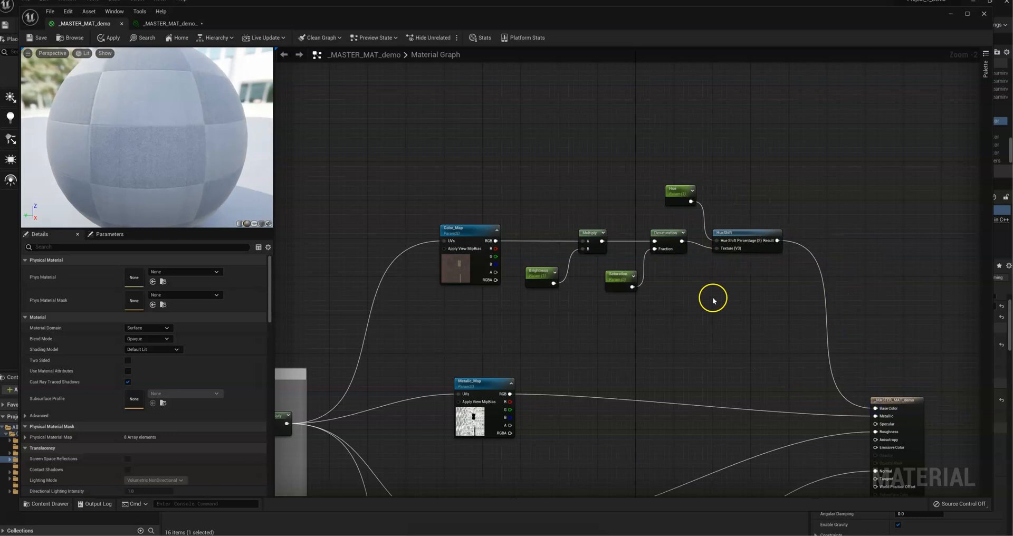
Step: Enclose Color_Map and its adjustment nodes in a comment box titled Color and move the box further up
left_click_drag(395, 147, 844, 339)
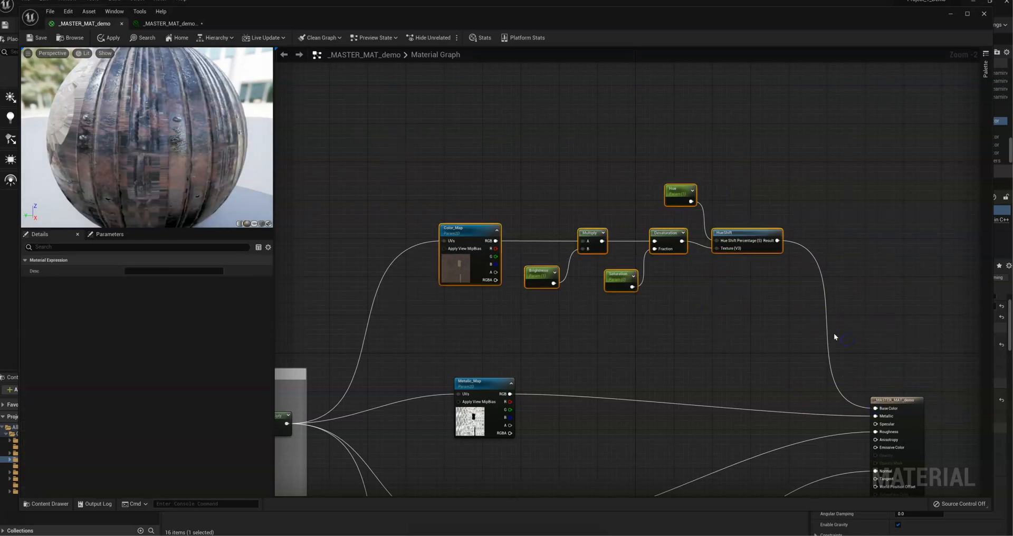
key("c")
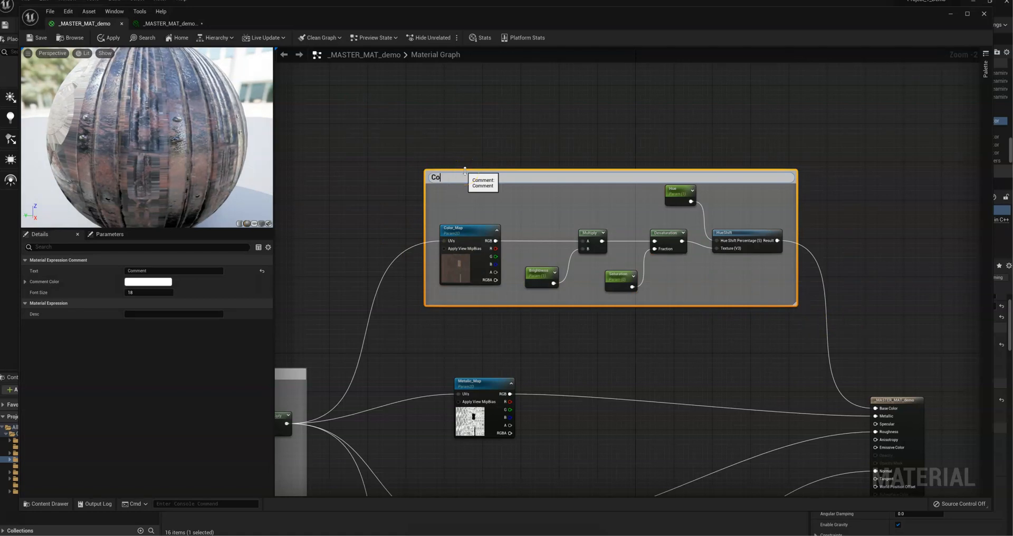
left_click(452, 135)
left_click_drag(515, 178, 500, 121)
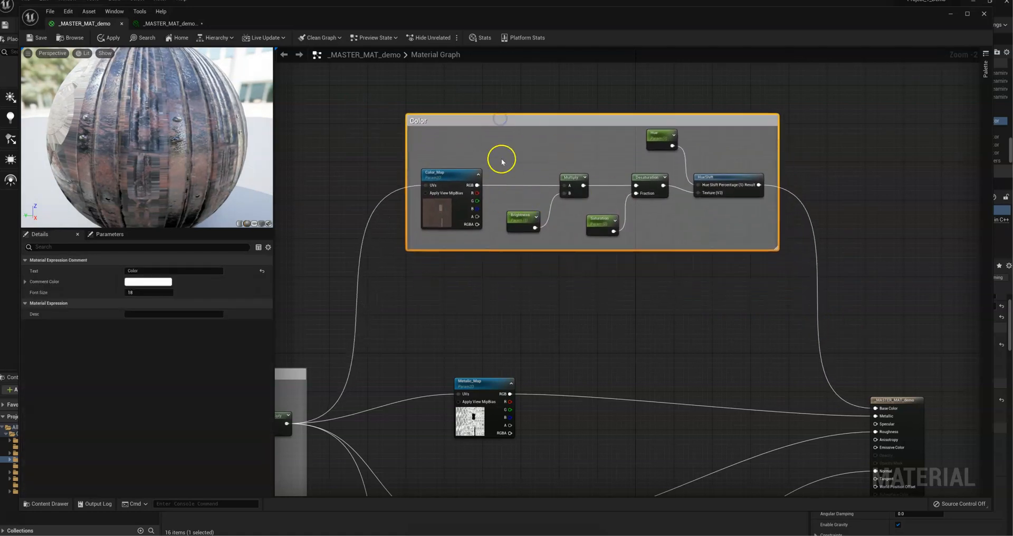
Step: Add a Subtract node with its A input fed by Metalic_Map's RGB output
right_click_drag(717, 219, 645, 161)
scroll(499, 272, "up", 2)
left_click_drag(465, 192, 426, 186)
right_click_drag(615, 195, 672, 282)
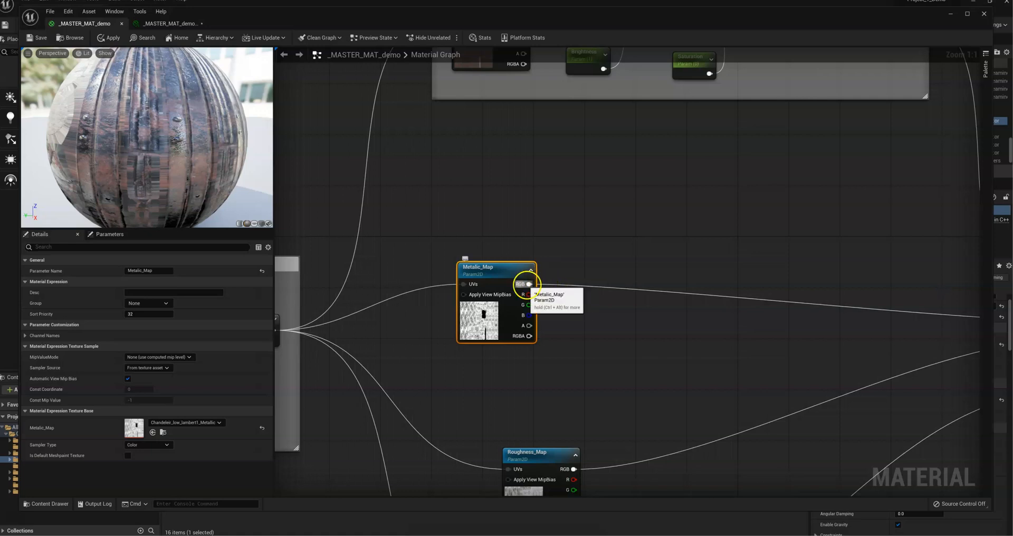
left_click_drag(527, 284, 609, 230)
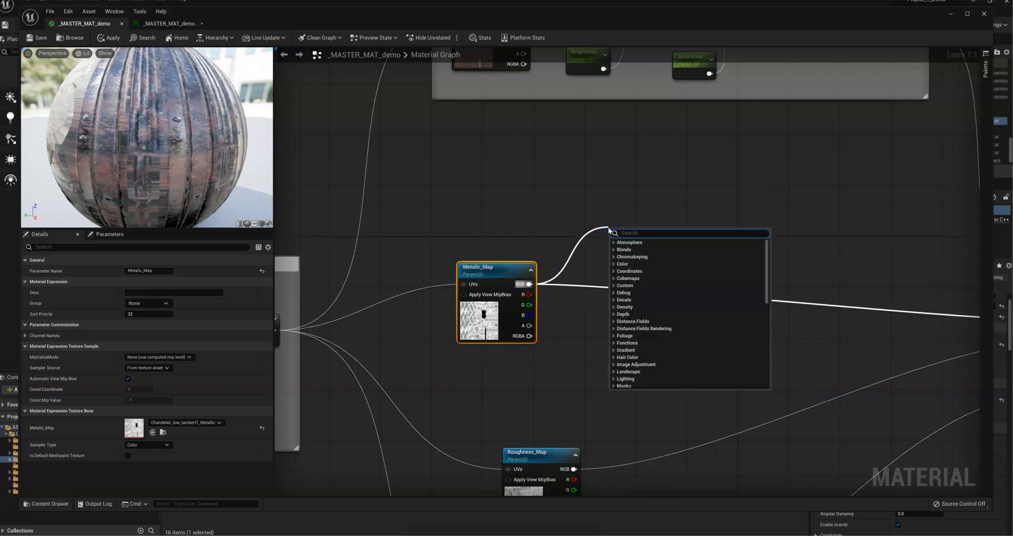
type("subtra")
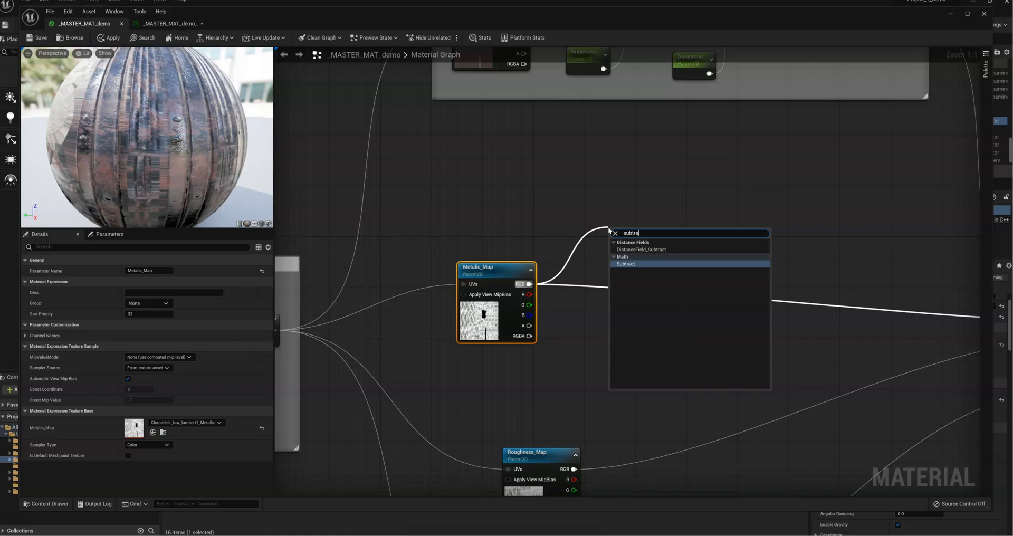
key("Return")
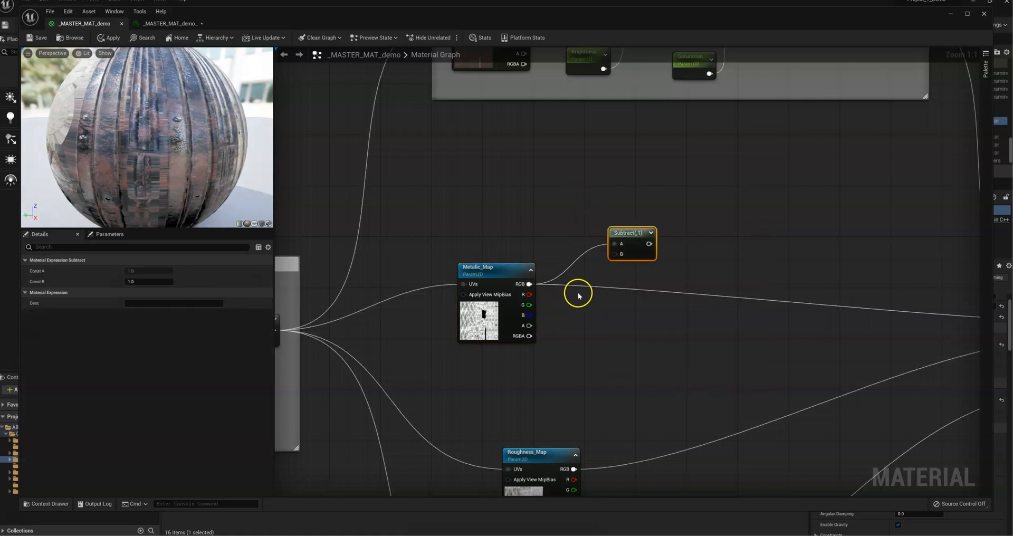
Step: Add a scalar parameter named Metalness and connect it to the Subtract node's B input
key("1")
left_click(570, 317)
right_click(582, 321)
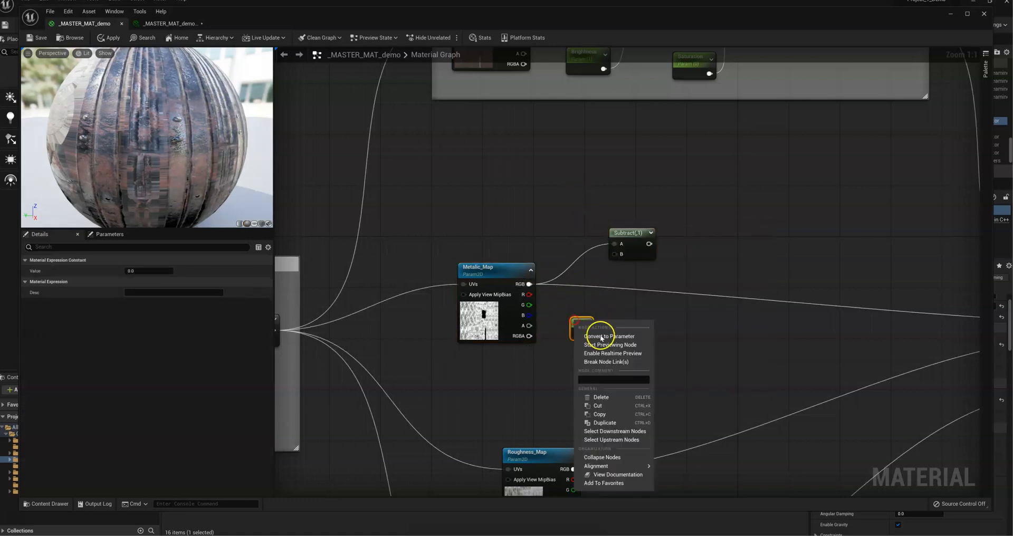
left_click(599, 336)
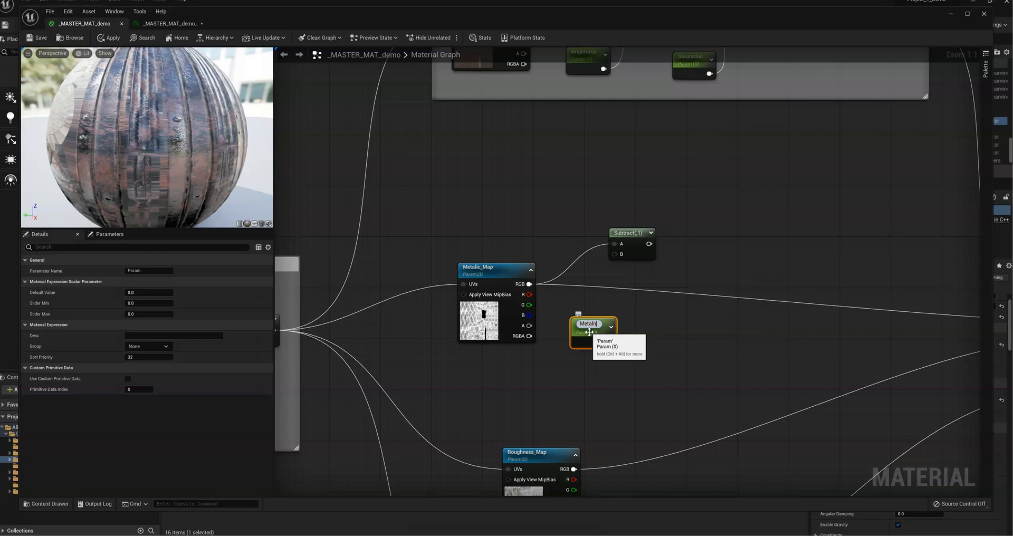
left_click(634, 335)
left_click_drag(606, 339, 660, 267)
Step: Connect the Subtract node's output to the Metallic input of _MASTER_MAT_demo
right_click_drag(757, 317, 576, 316)
left_click_drag(493, 279, 877, 322)
right_click_drag(617, 378, 786, 242)
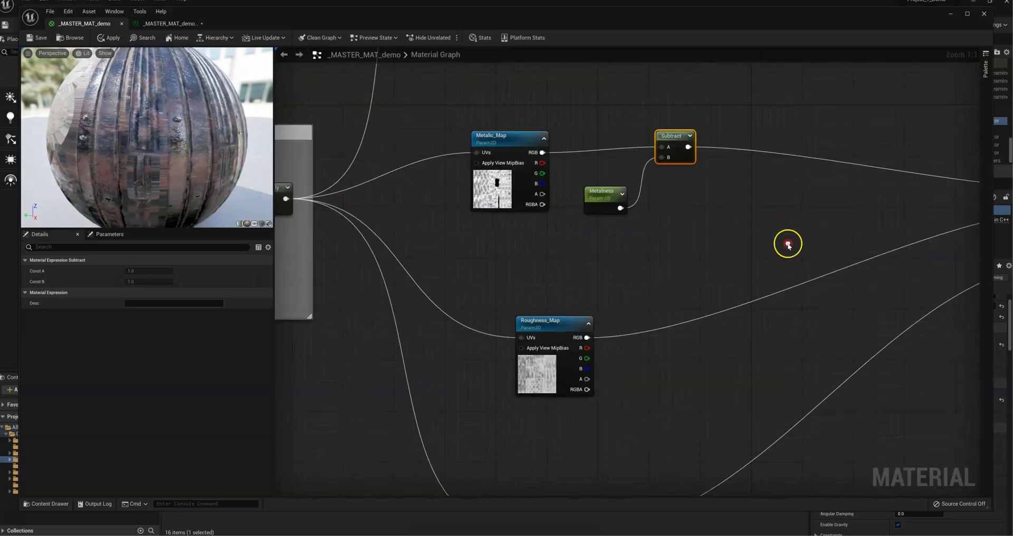
Step: Add an Add node with its A input fed by Roughness_Map's RGB output
left_click(546, 323)
right_click_drag(667, 298, 638, 267)
left_click_drag(526, 306, 627, 254)
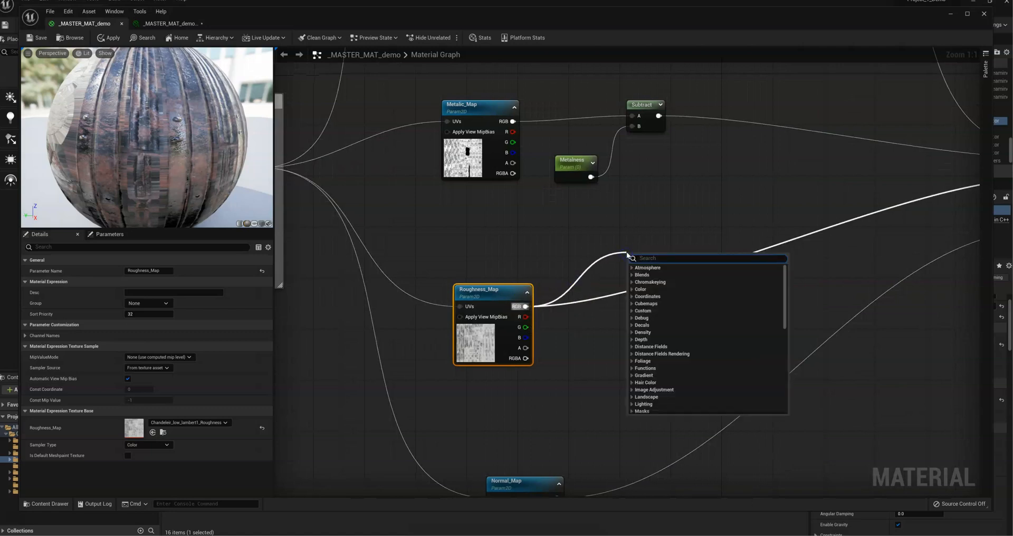
type("add")
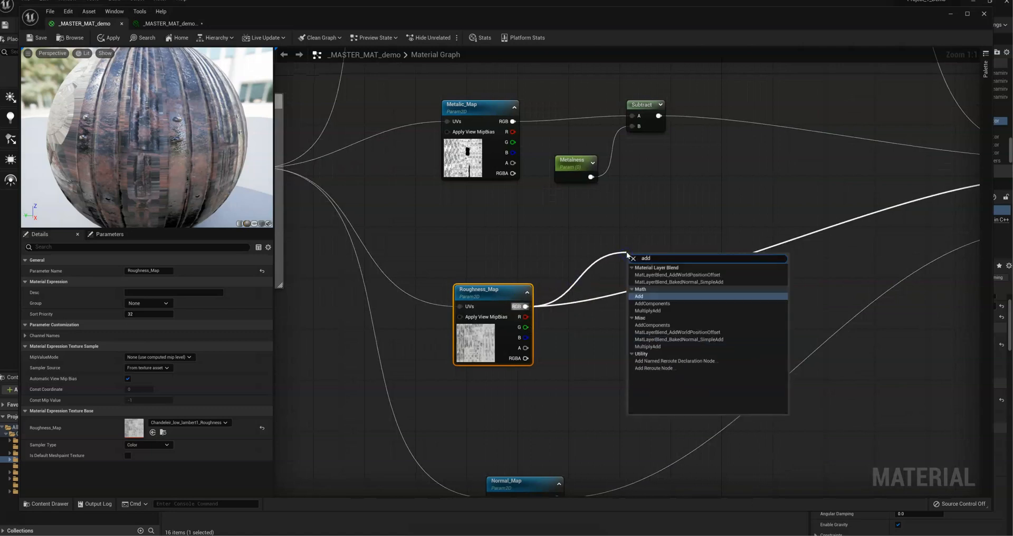
key("Return")
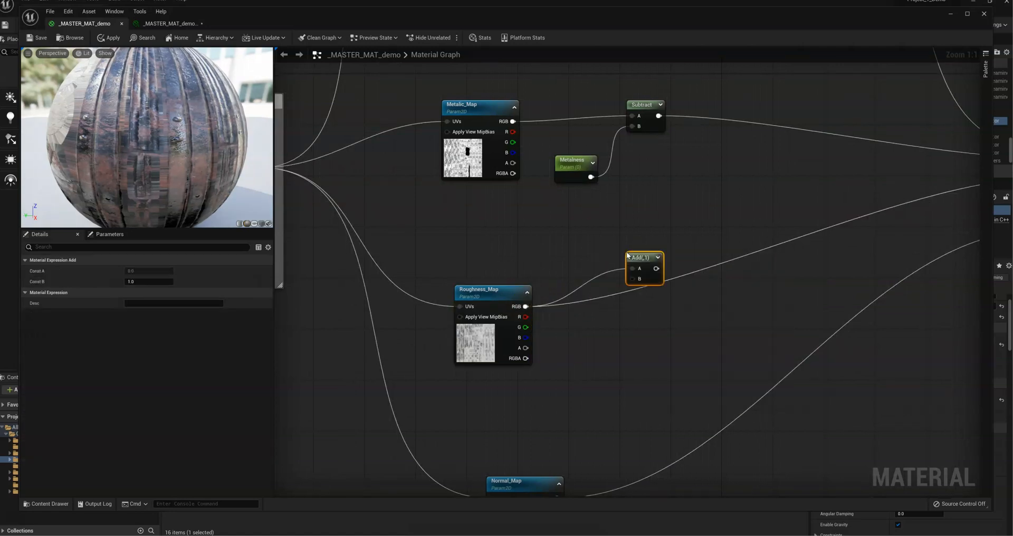
Step: Add a scalar parameter named Roughness and connect it to the Add node's B input
left_click(585, 344)
right_click(580, 343)
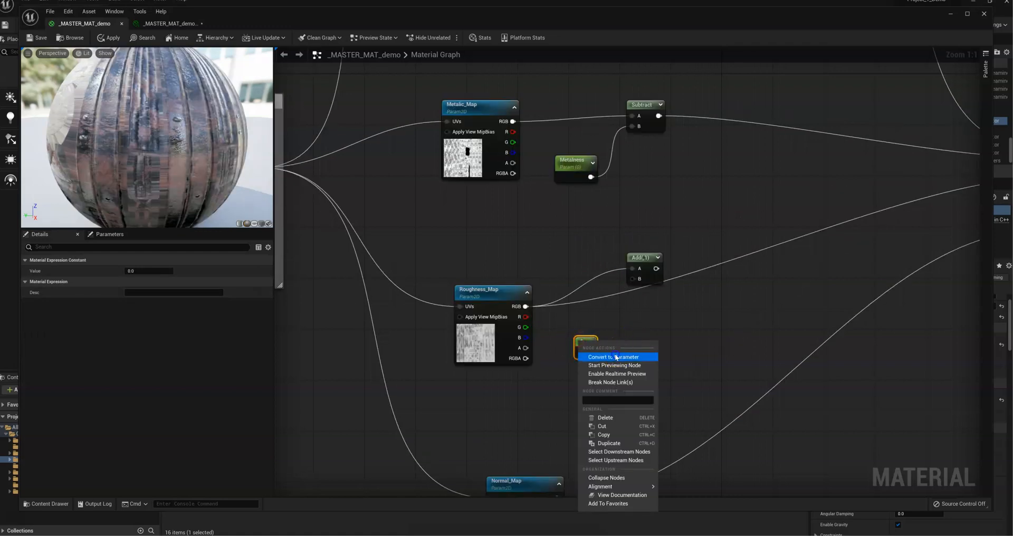
left_click(616, 357)
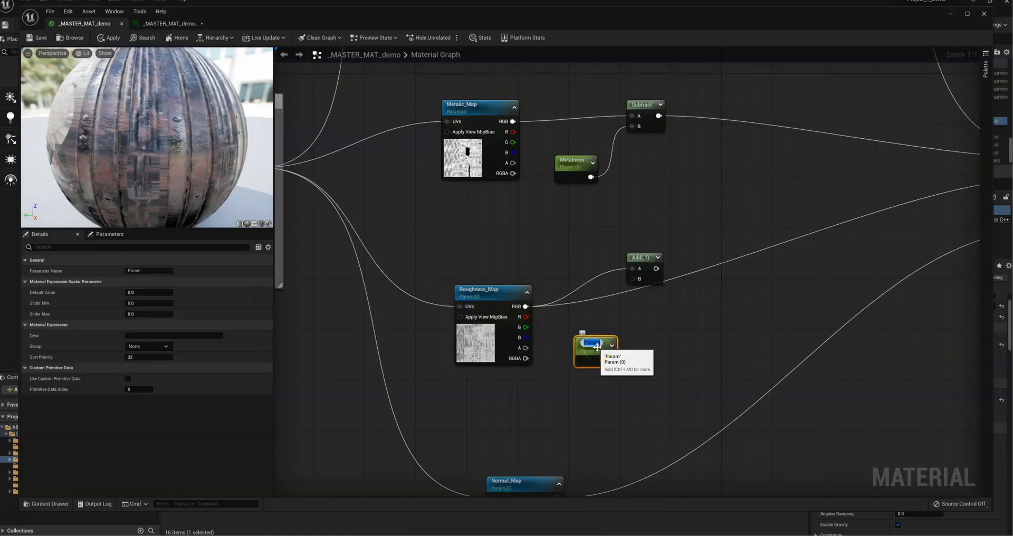
key("Return")
left_click_drag(613, 358, 636, 279)
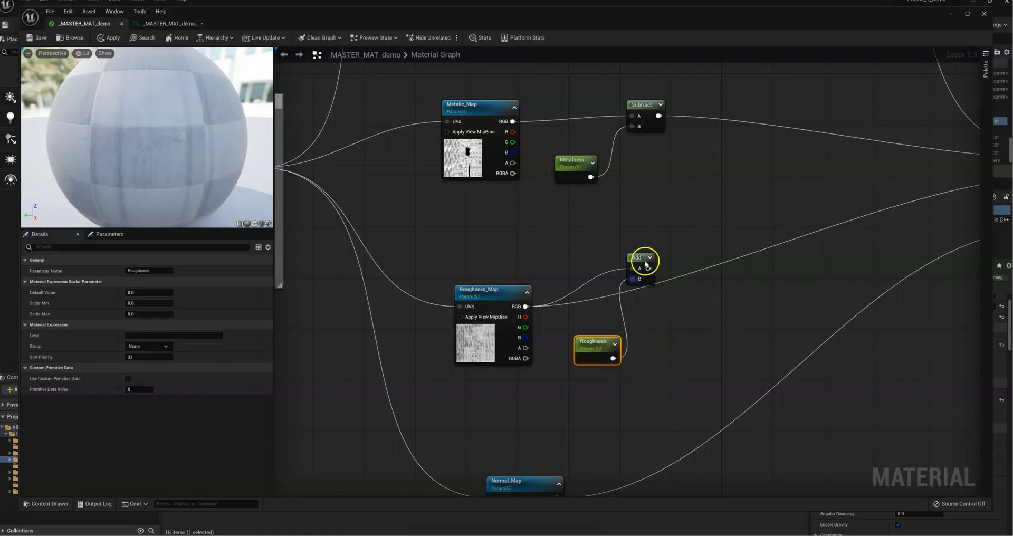
Step: Connect the Add node's output to the Roughness input of _MASTER_MAT_demo
left_click(639, 274)
right_click_drag(618, 329, 479, 349)
left_click(478, 349)
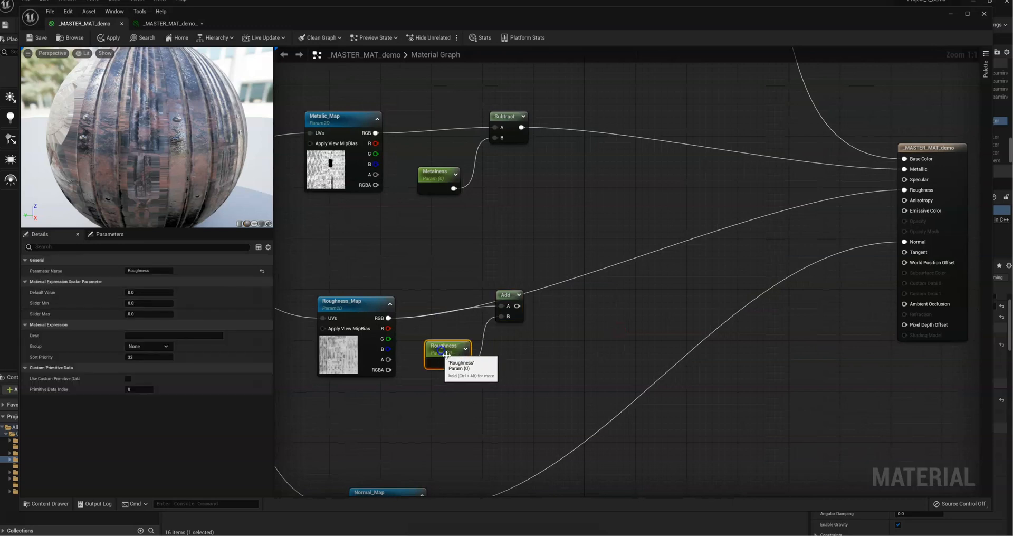
right_click_drag(582, 353, 538, 359)
left_click_drag(467, 312, 855, 198)
right_click_drag(692, 273, 911, 269)
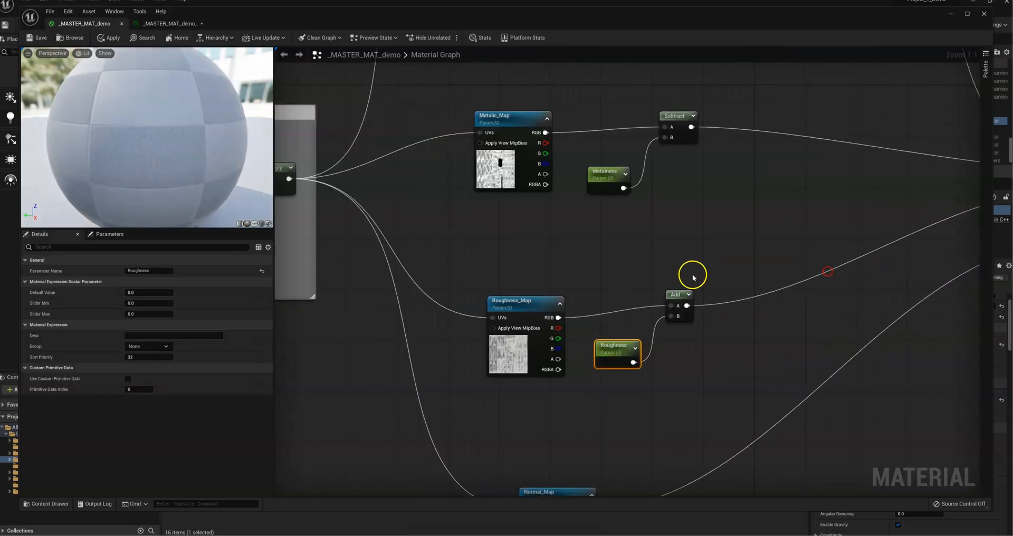
Step: Enclose Metalic_Map, the Metalness parameter and the Subtract node in a comment box titled Metal
scroll(694, 276, "down", 3)
right_click_drag(692, 253, 599, 210)
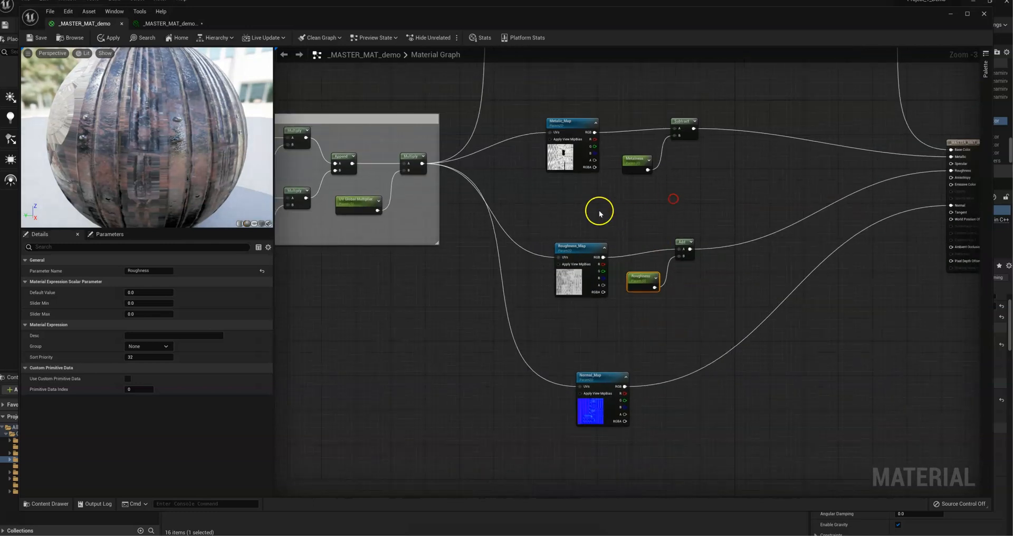
right_click_drag(728, 216, 703, 343)
left_click_drag(520, 242, 741, 329)
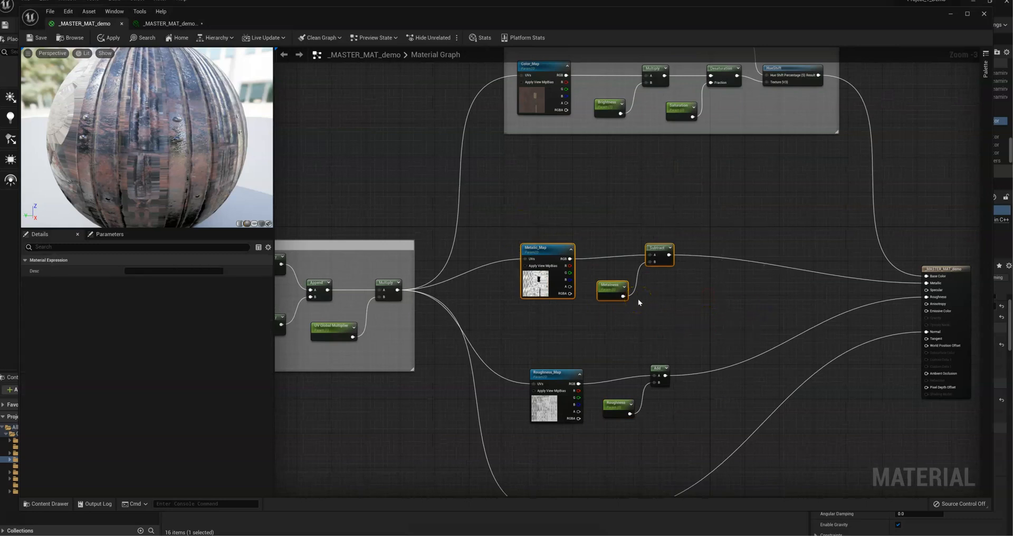
type("c")
type("Metal")
left_click(637, 298)
Step: Enclose Roughness_Map, the Roughness parameter and the Add node in a comment box titled Roughness
left_click_drag(522, 346, 704, 444)
key("c")
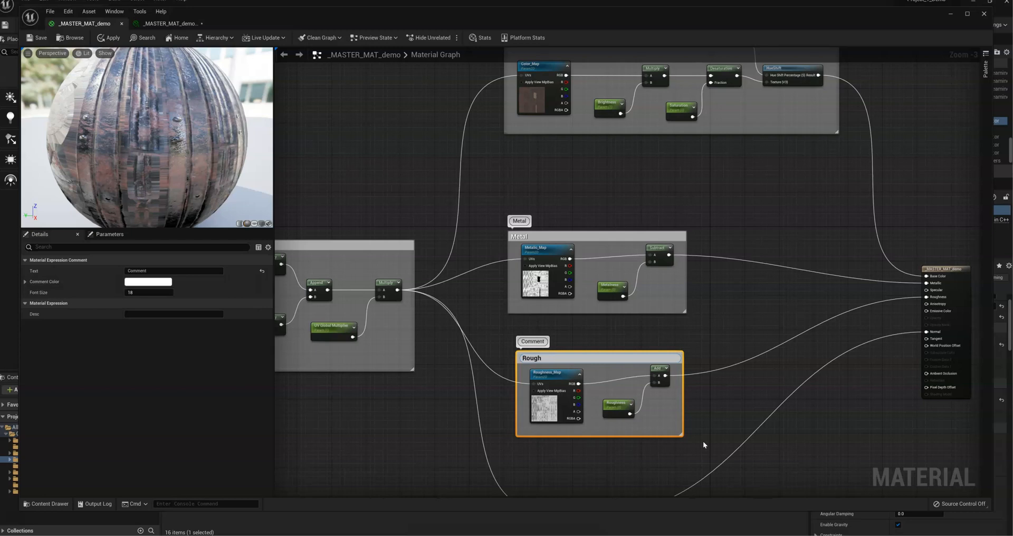
type("Roughness")
key("Return")
Step: Add a LinearInterpolate node beside Normal_Map and feed Normal_Map's RGB output into its A and B inputs
right_click_drag(618, 381, 723, 202)
left_click_drag(582, 277, 554, 322)
right_click_drag(654, 310, 662, 288)
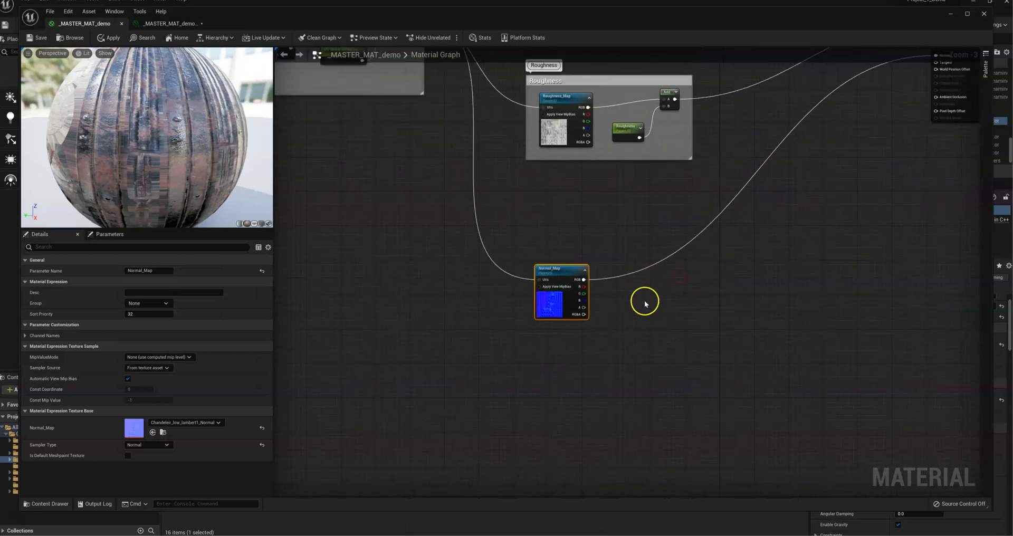
scroll(644, 304, "up", 3)
left_click_drag(533, 298, 711, 311)
key("Escape")
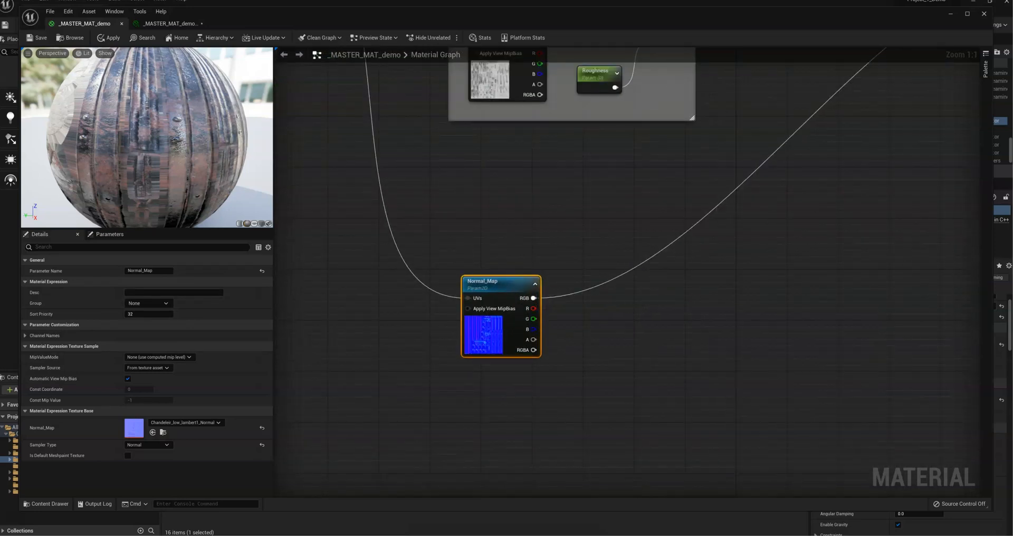
left_click_drag(533, 298, 653, 300)
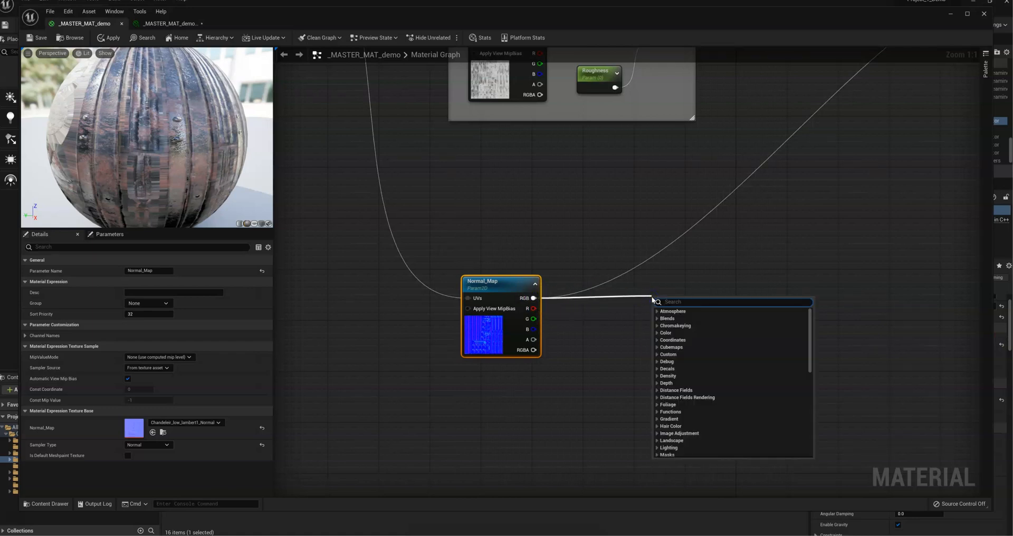
type("linear")
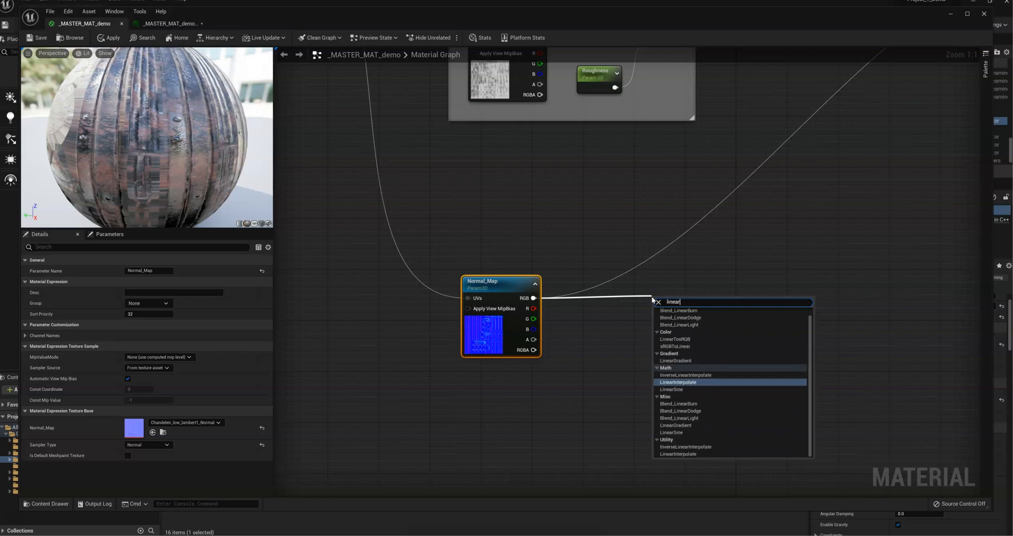
left_click(679, 382)
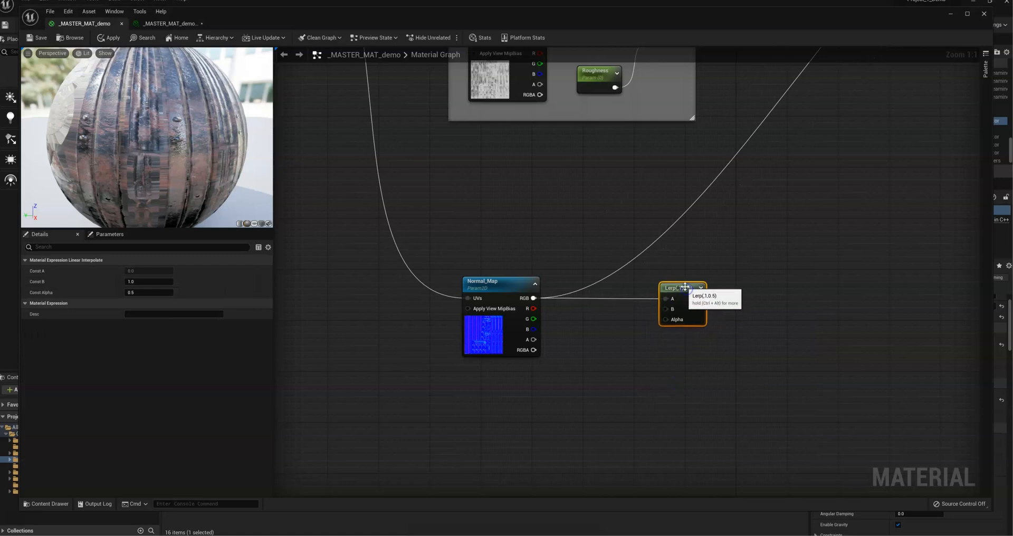
left_click_drag(531, 298, 664, 309)
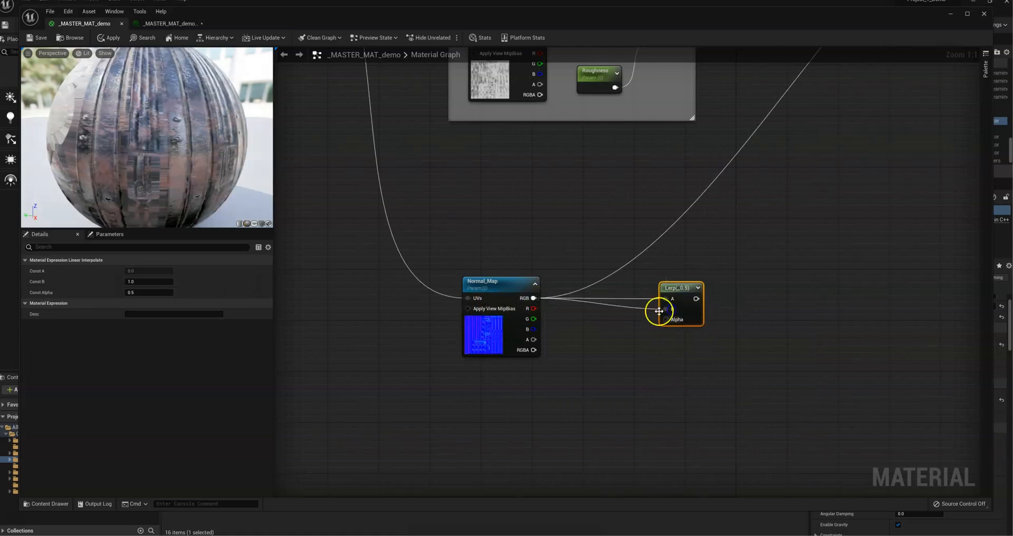
Step: Add a three-component constant vector set to 0,0,1 and connect it to the Lerp node's A input in place of Normal_Map
left_click(567, 216)
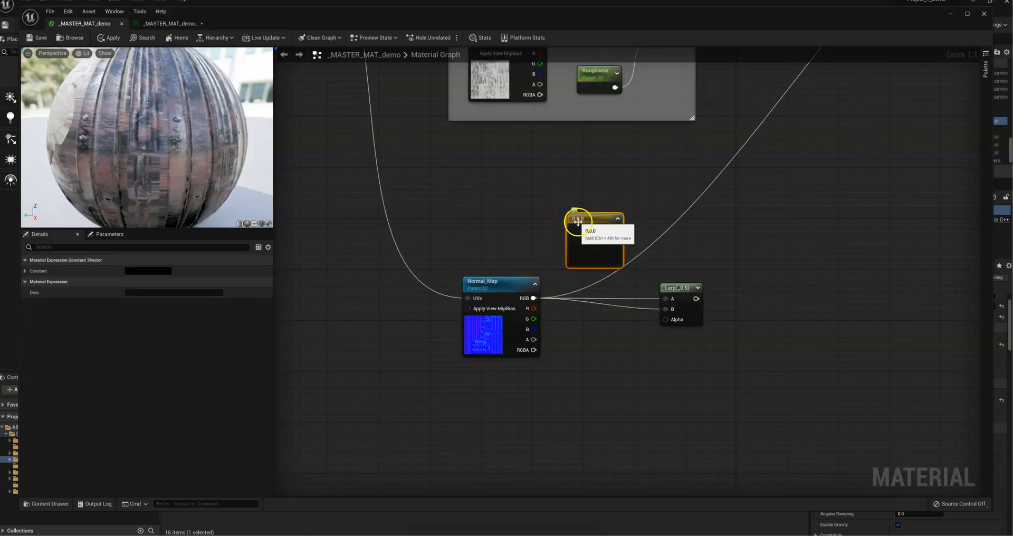
double_click(583, 230)
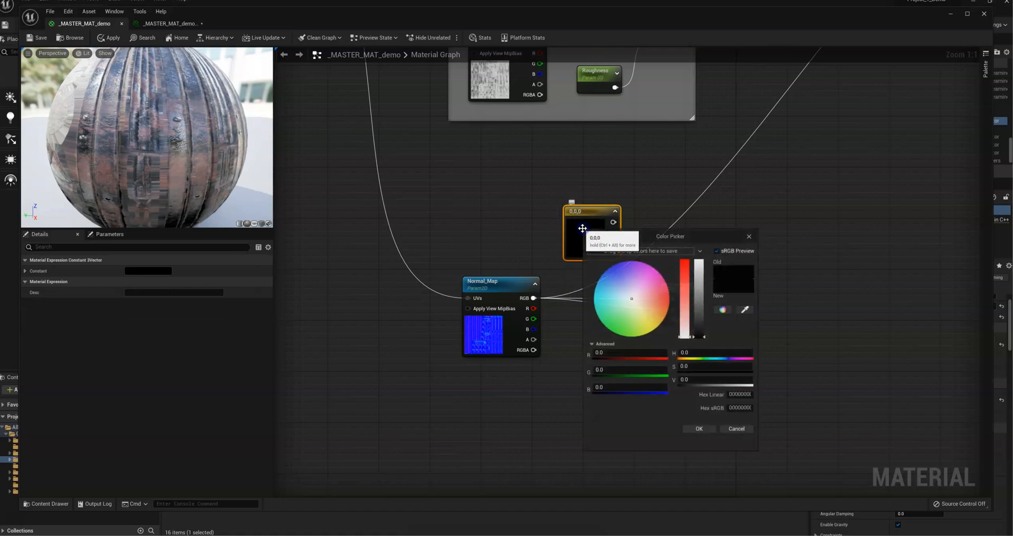
left_click(599, 388)
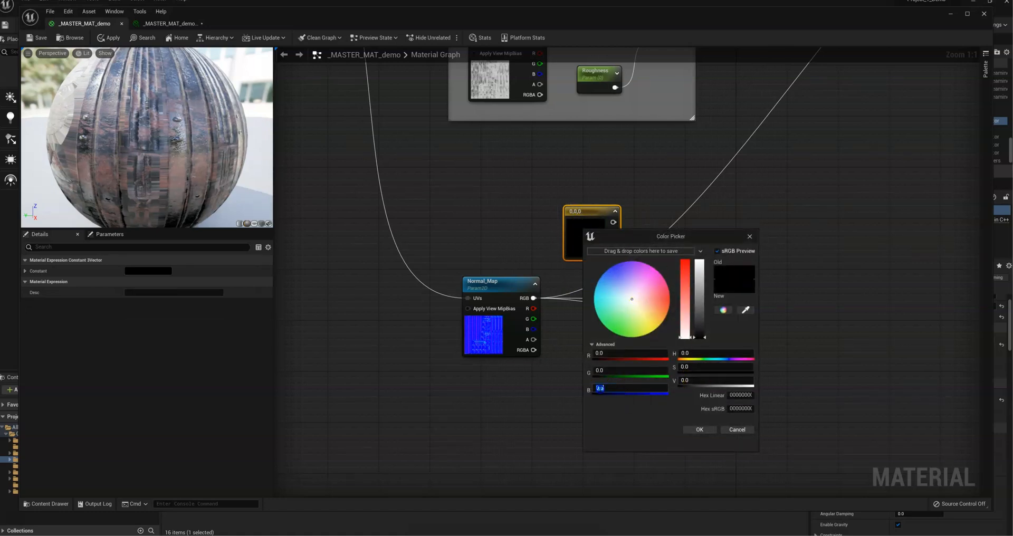
type("1")
key("Return")
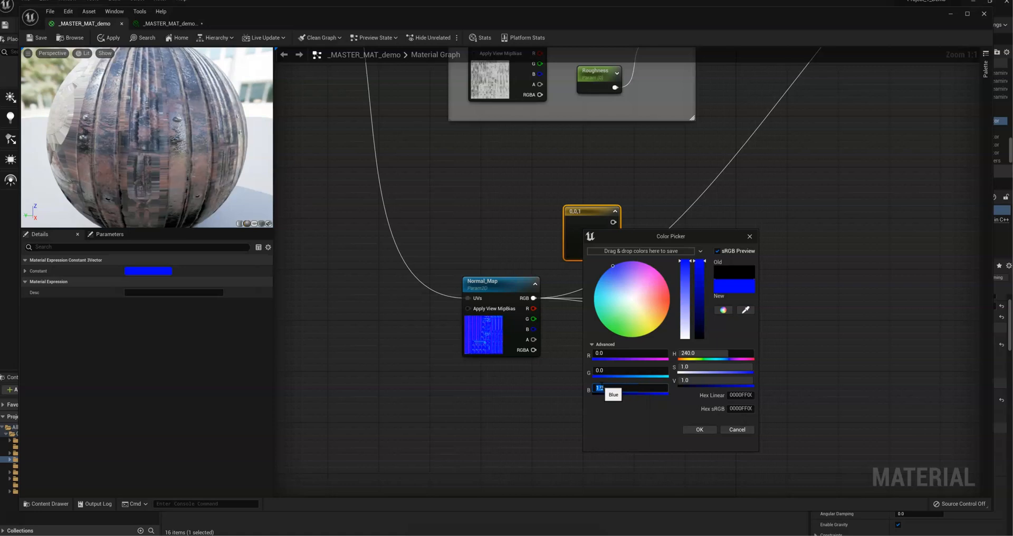
left_click(699, 429)
left_click_drag(613, 222, 691, 277)
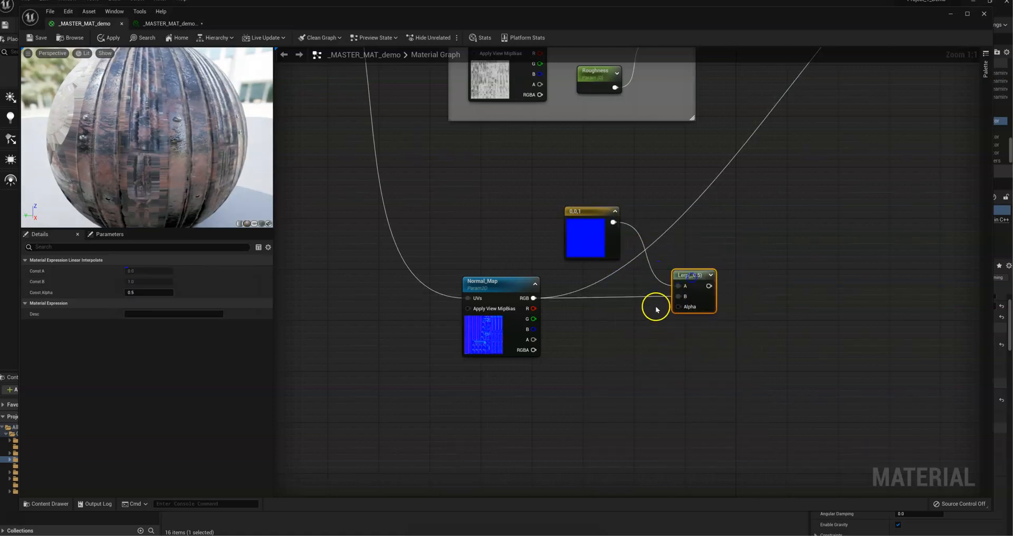
Step: Add a scalar parameter named Normal Intensity with default value 1, connected to the Lerp node's Alpha input
left_click(596, 337)
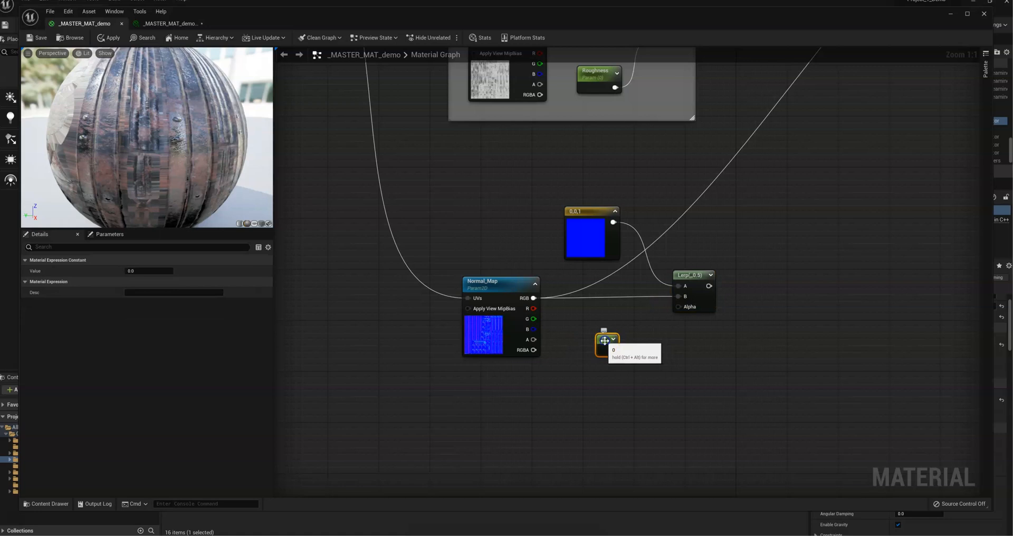
left_click_drag(611, 349, 678, 307)
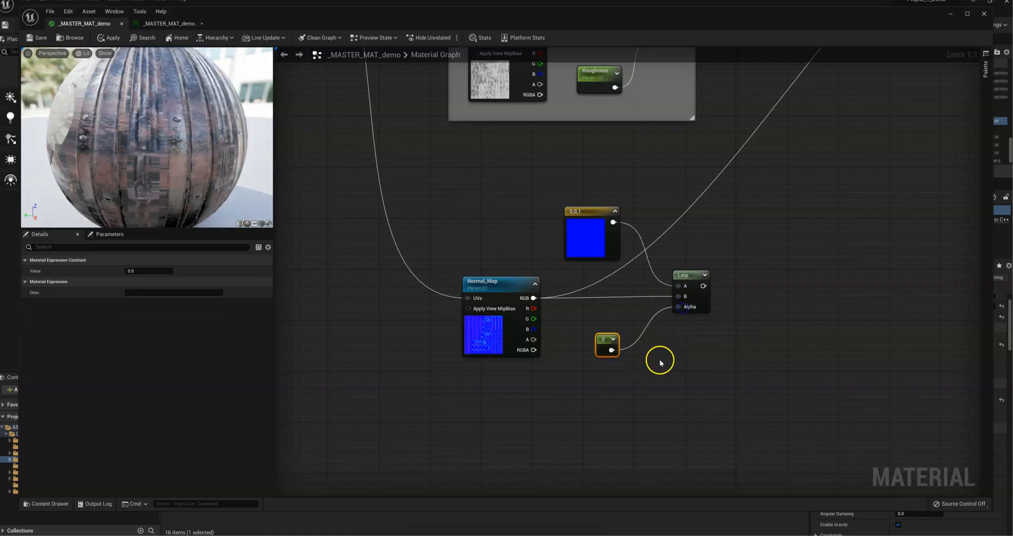
right_click(602, 336)
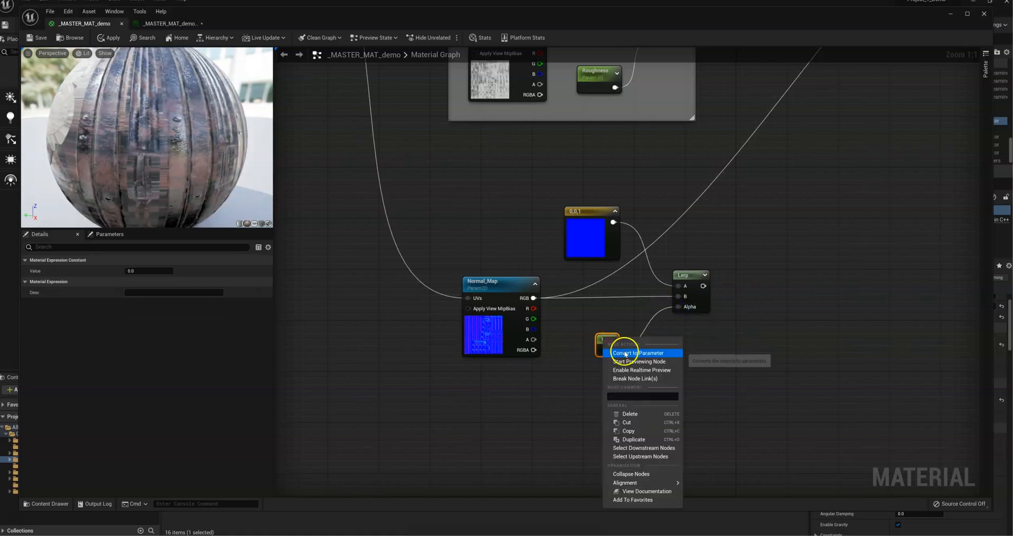
left_click(622, 353)
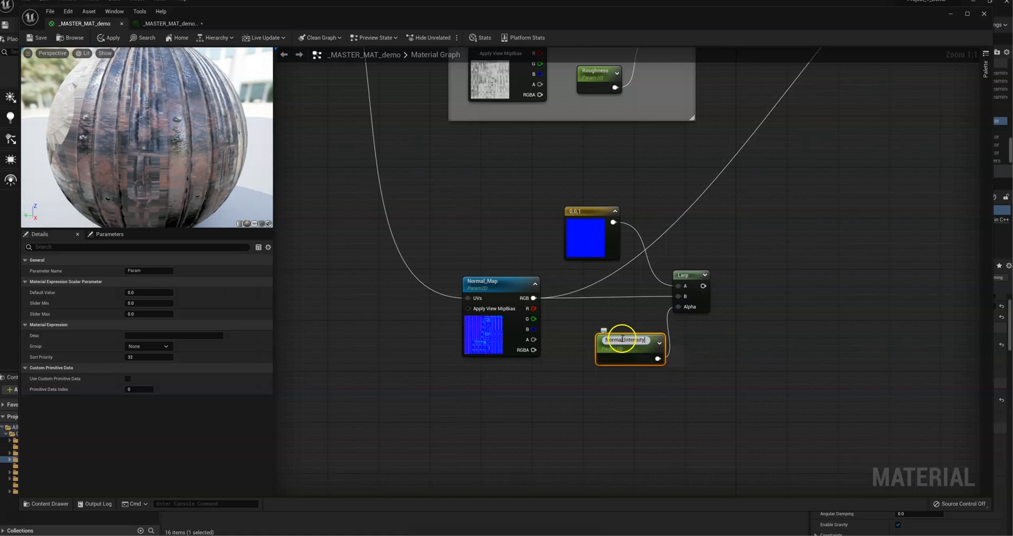
left_click(620, 355)
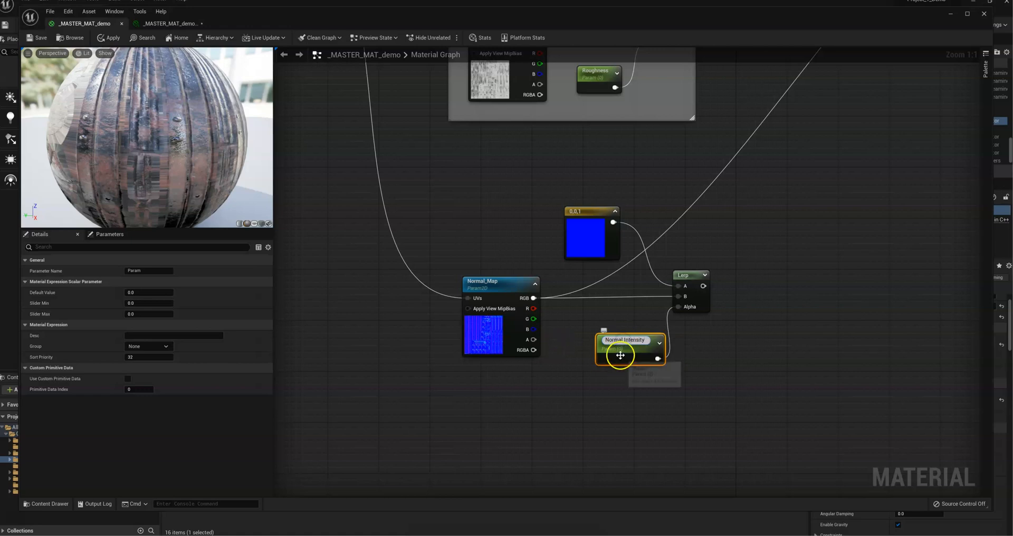
left_click(132, 292)
key("Return")
Step: Connect the Lerp node's output to the Normal input of _MASTER_MAT_demo
right_click_drag(765, 243, 524, 348)
scroll(565, 387, "down", 1)
scroll(565, 390, "down", 1)
left_click_drag(446, 402, 711, 163)
right_click_drag(568, 319, 789, 264)
Step: Enclose the normal map nodes in a comment box titled Normals and save the material
left_click_drag(760, 409, 441, 275)
key("c")
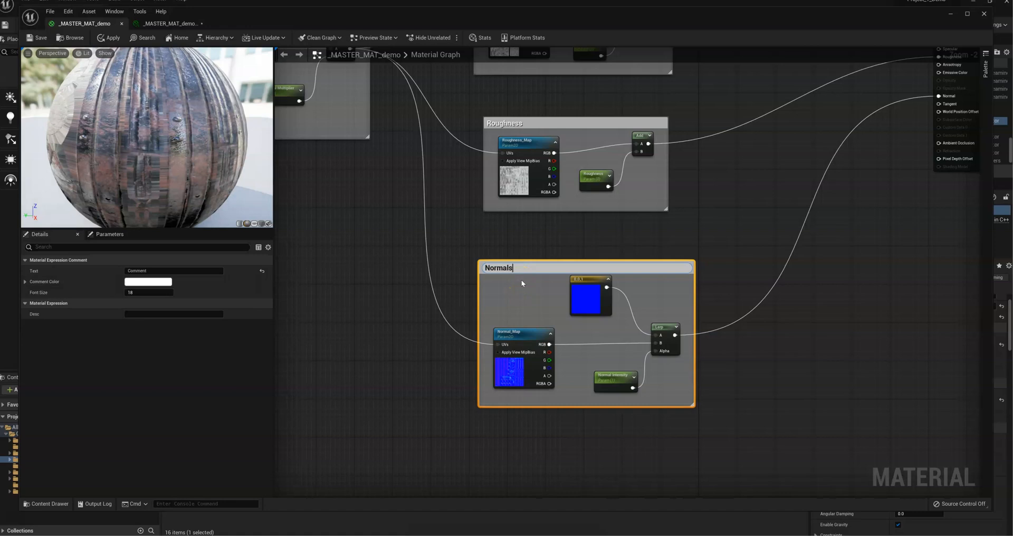
left_click(757, 215)
scroll(754, 216, "down", 3)
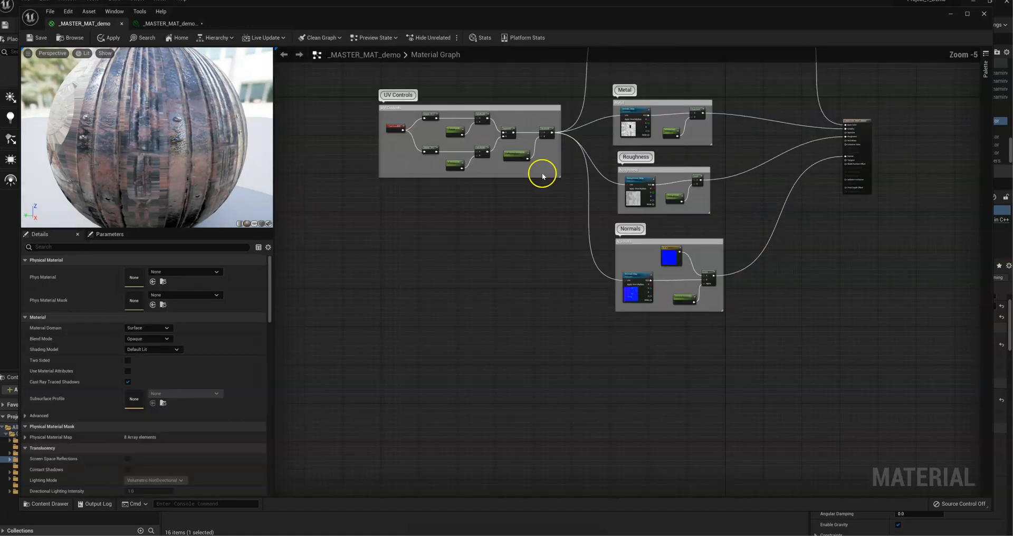
left_click(40, 37)
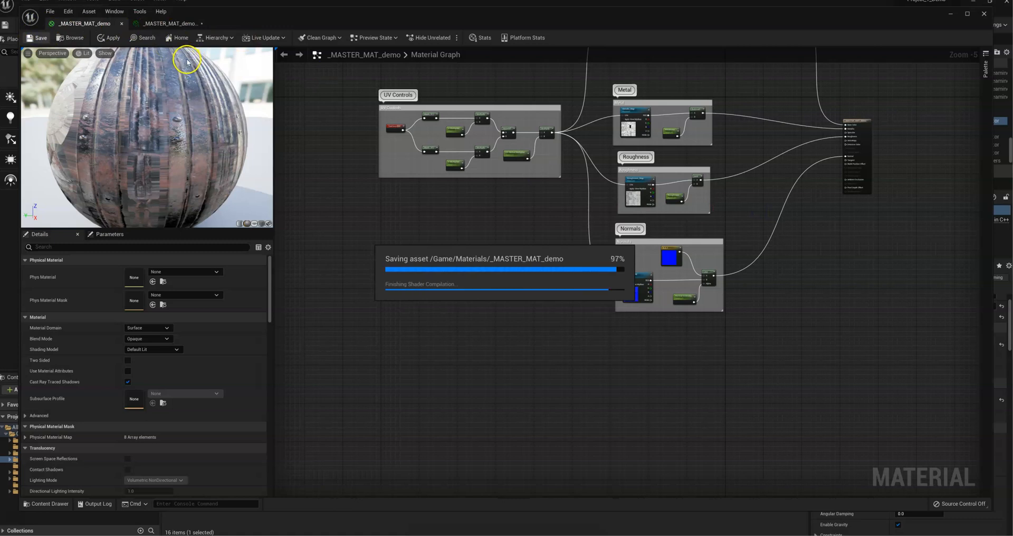
Step: Try overriding Saturation with a slightly negative value in the material instance of _MASTER_MAT_demo
left_click(162, 24)
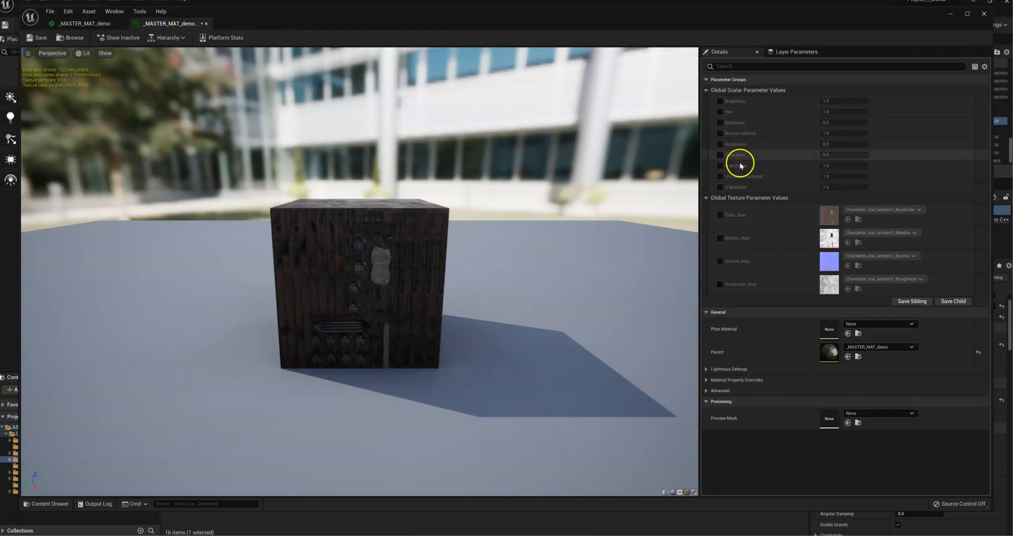
left_click(719, 155)
mouse_move(821, 154)
left_mouse_down()
mouse_move(833, 155)
mouse_move(803, 161)
left_mouse_up()
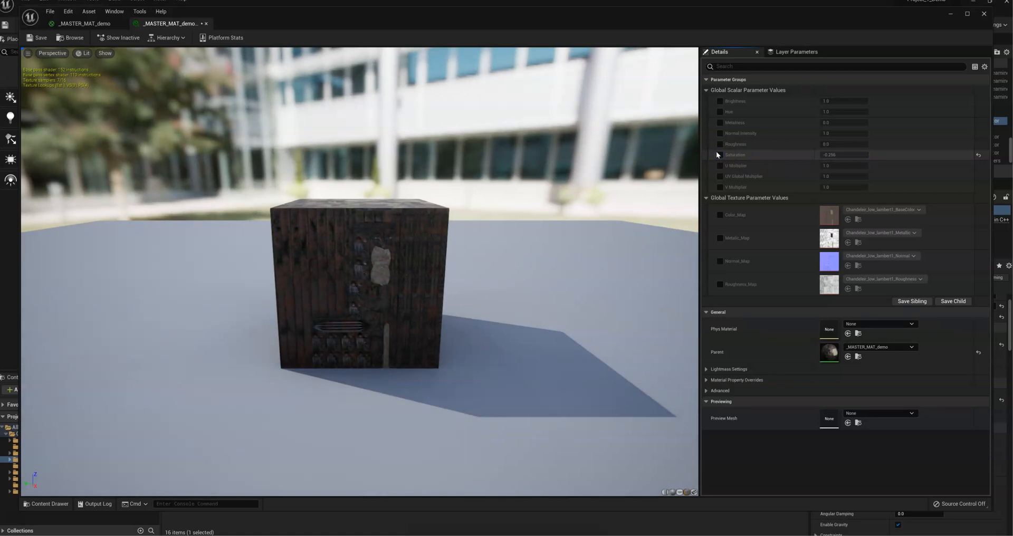
Step: Return to the _MASTER_MAT_demo graph, stack the Color, Metal, Roughness and Normals comment boxes closer together, and move the output node farther from them
left_click(82, 22)
right_click_drag(528, 184, 463, 256)
left_click(497, 112)
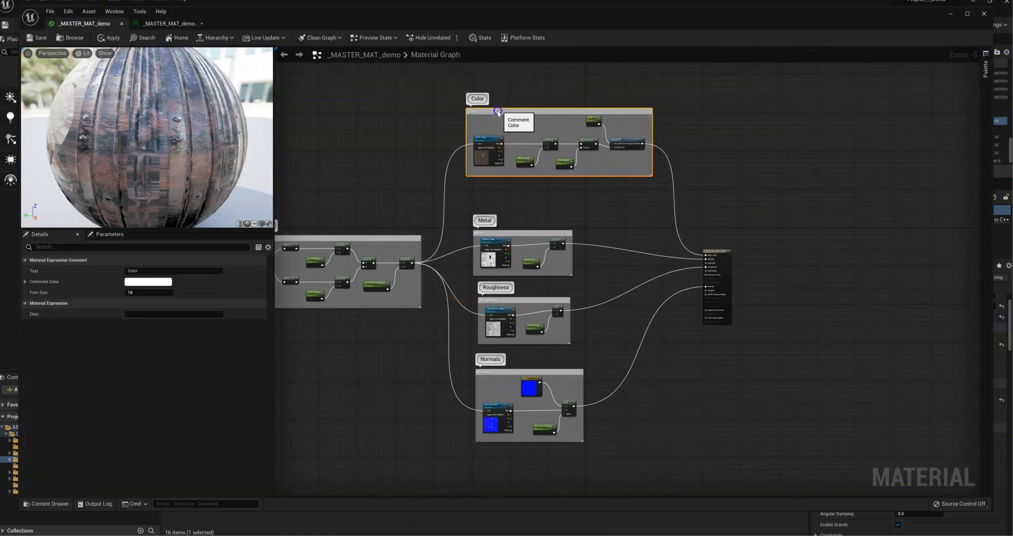
left_click_drag(498, 112, 502, 117)
left_click_drag(504, 234, 505, 206)
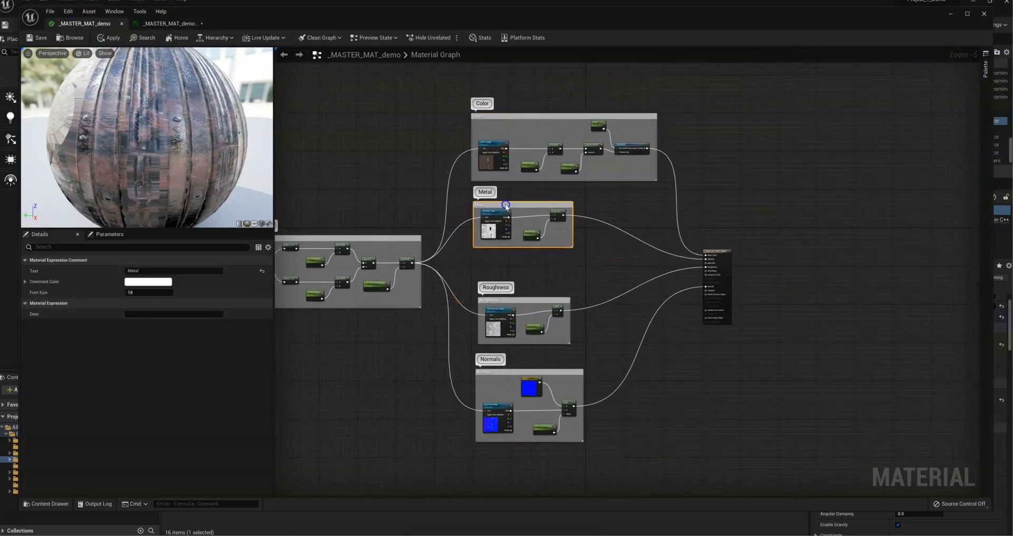
left_click_drag(513, 299, 506, 280)
left_click_drag(513, 373, 514, 346)
left_click_drag(713, 250, 831, 227)
right_click_drag(746, 195, 644, 215)
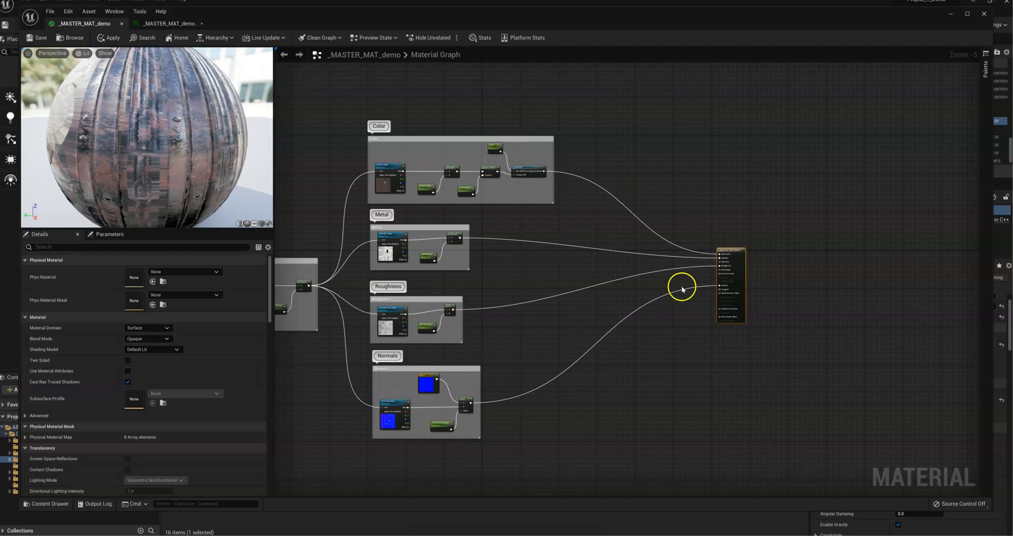
Step: Add a StaticSwitchParameter node beside the Color comment box and name it Use Uniform Color?
right_click(592, 171)
type("switch")
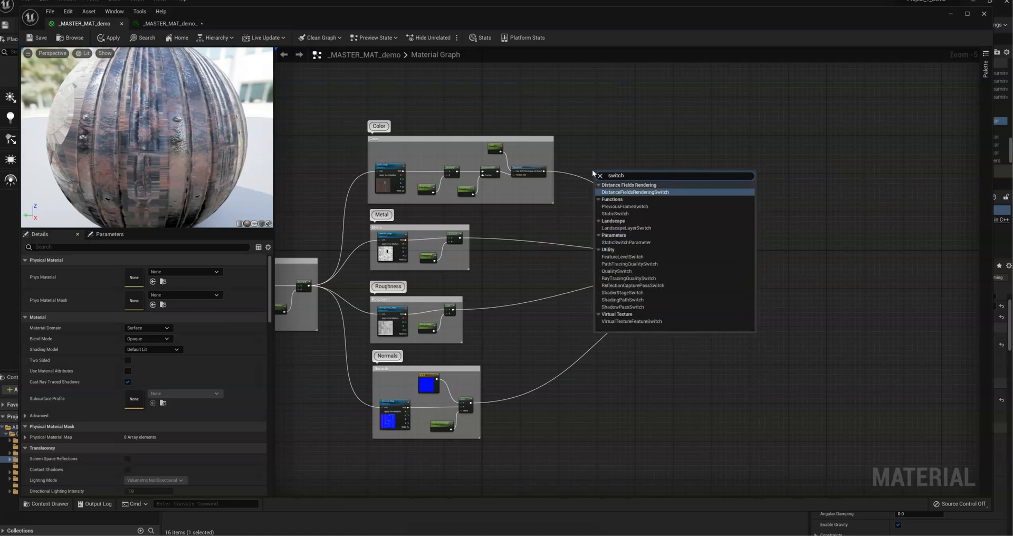
type("p")
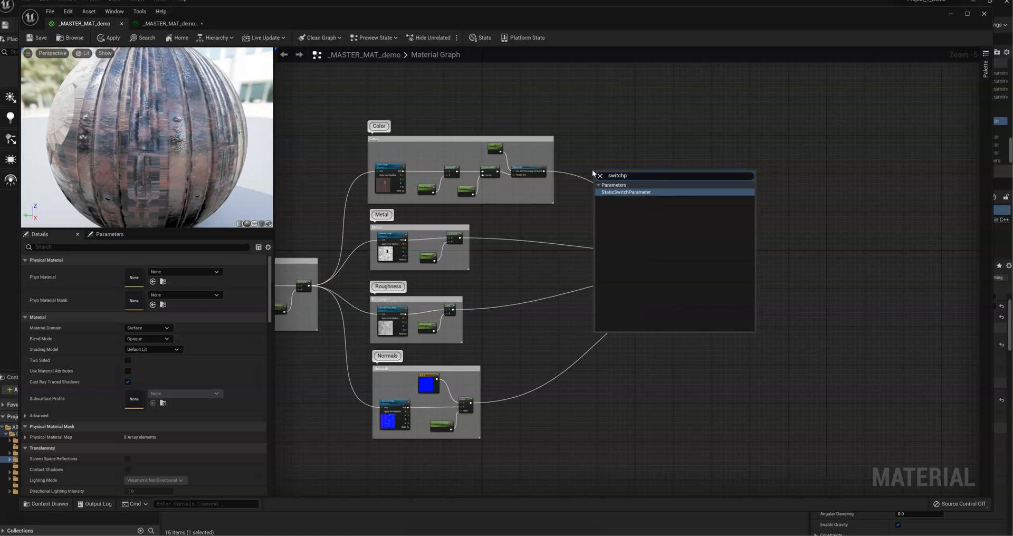
key("Return")
scroll(559, 150, "up", 5)
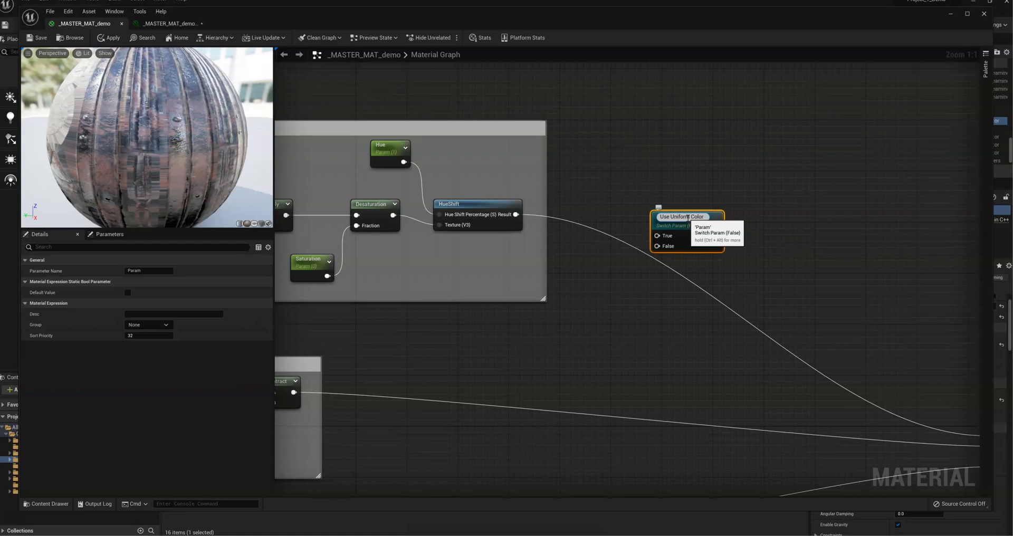
left_click_drag(720, 222, 702, 208)
right_click_drag(741, 186, 792, 204)
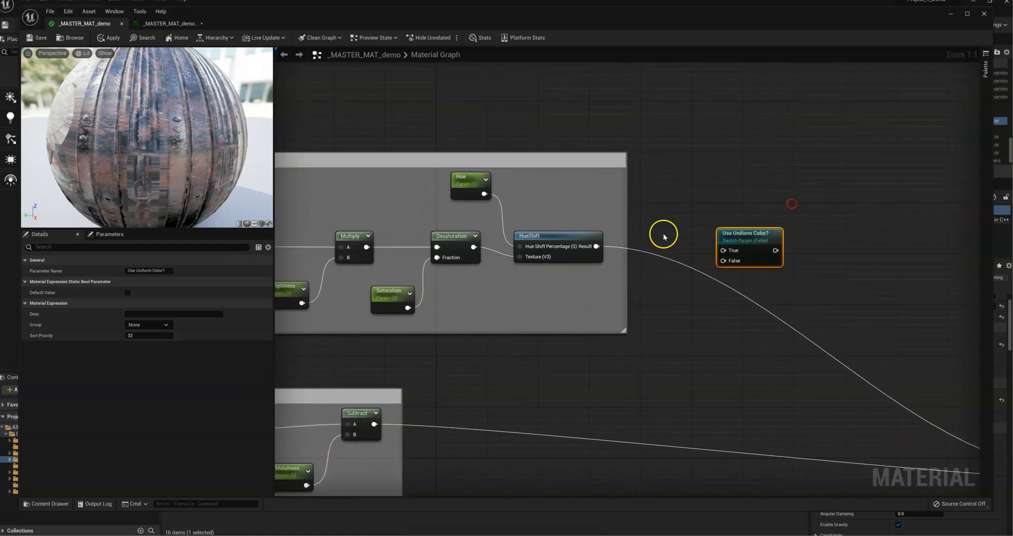
Step: Move the Use Uniform Color? switch slightly closer to HueShift and connect HueShift's Result to its False input
left_click_drag(739, 236, 733, 222)
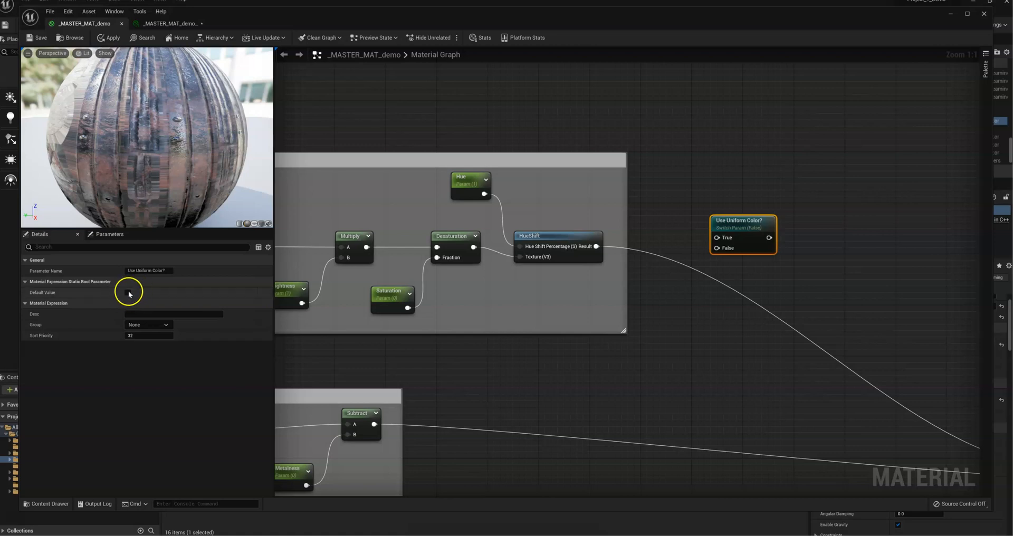
left_click_drag(723, 221, 710, 214)
double_click(710, 214)
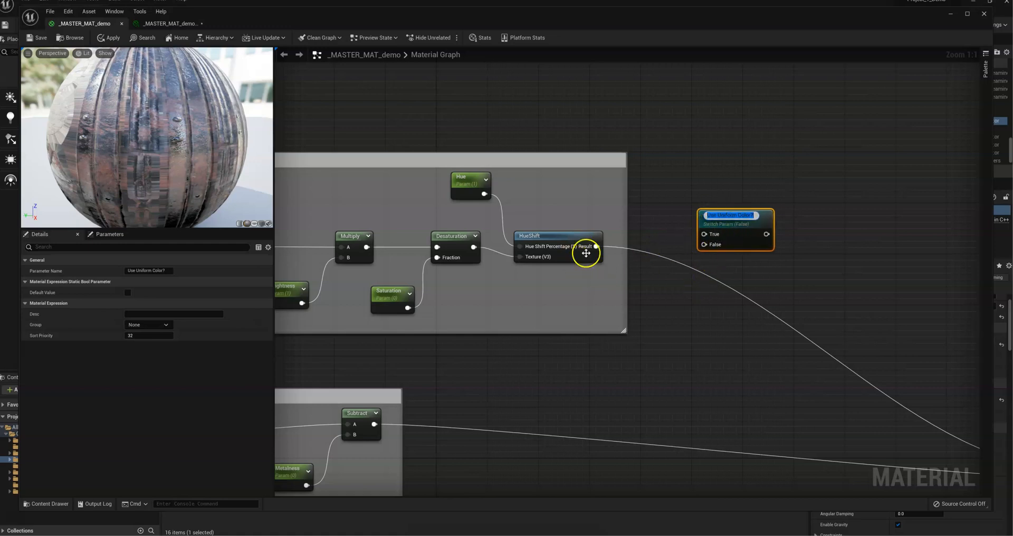
left_click_drag(604, 248, 704, 244)
Step: Add a three-component color constant above and between the HueShift node and the Use Uniform Color? switch
right_click_drag(758, 285, 652, 239)
left_click_drag(597, 189, 534, 126)
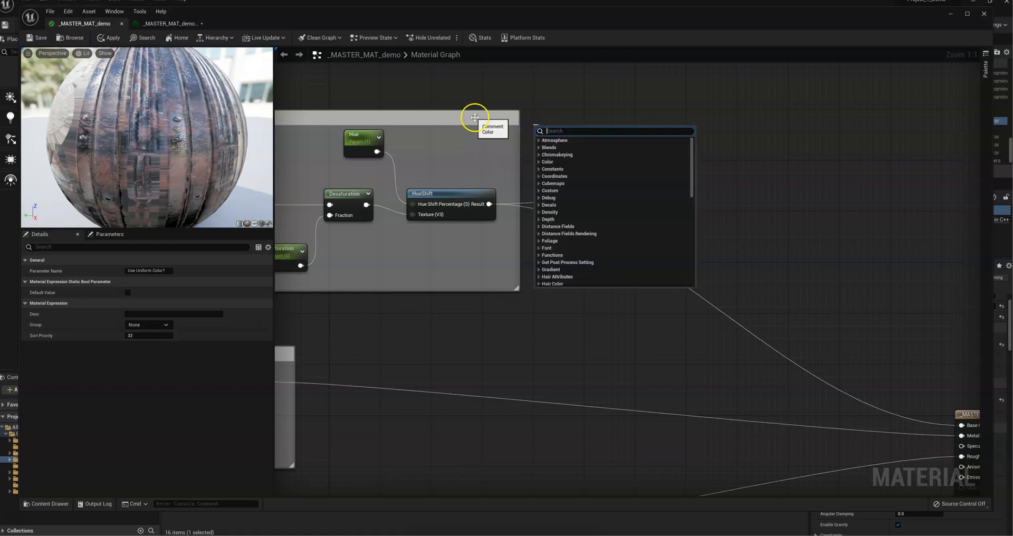
left_click(518, 90)
left_click(518, 90)
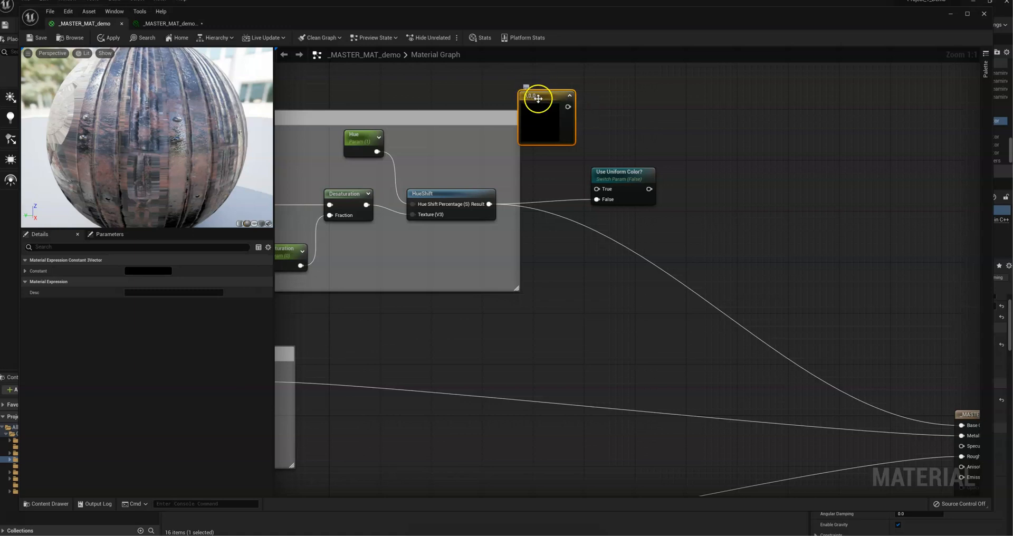
left_click_drag(545, 117, 516, 133)
Step: Set the new color constant to pure red (1,0,0) with full saturation and value
double_click(517, 132)
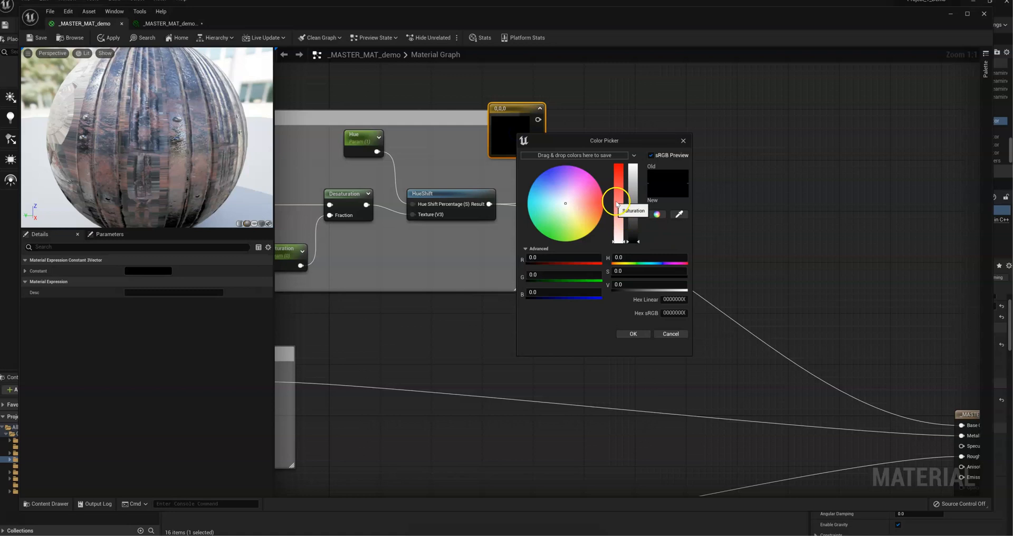
left_click(633, 333)
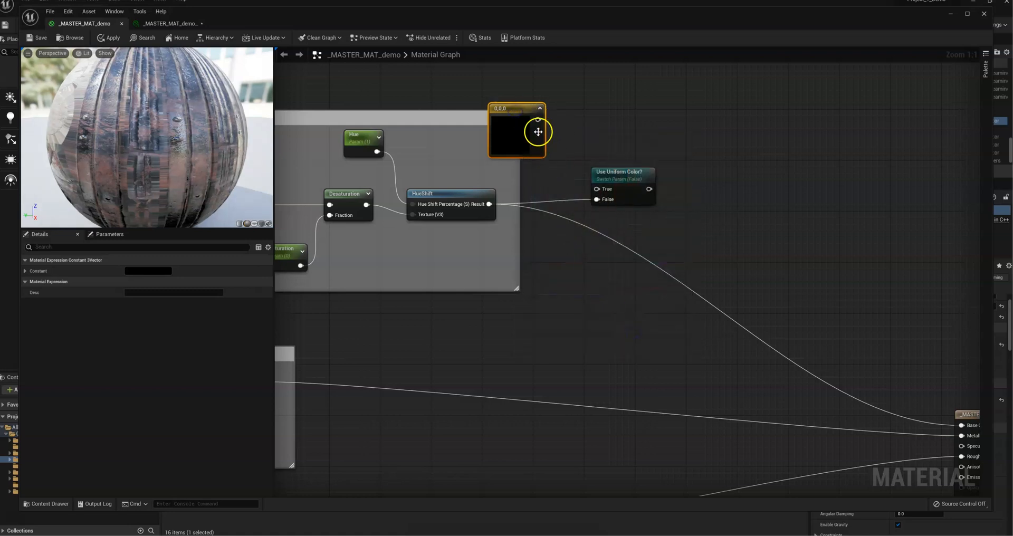
double_click(512, 132)
left_click_drag(613, 231, 613, 155)
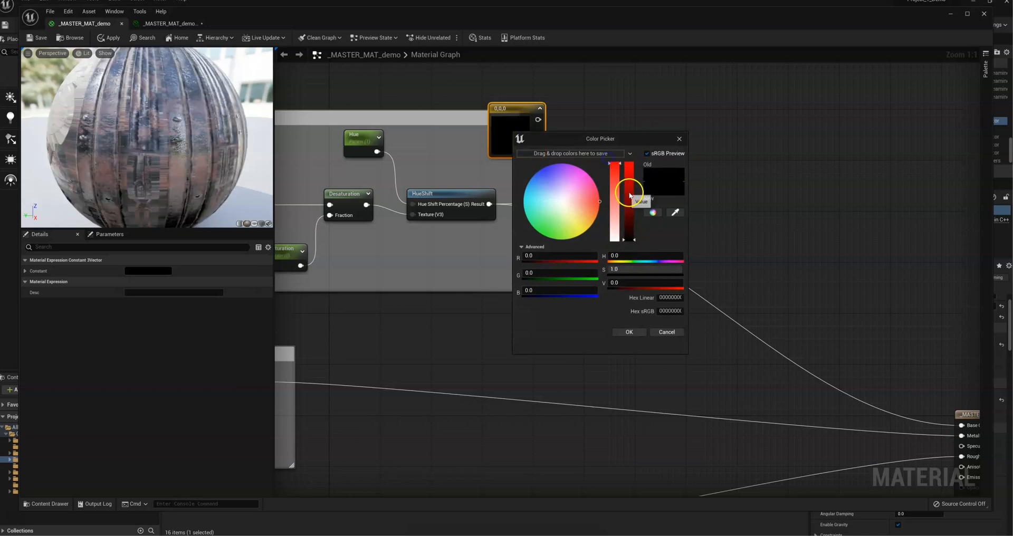
left_click_drag(631, 193, 630, 155)
left_click(629, 331)
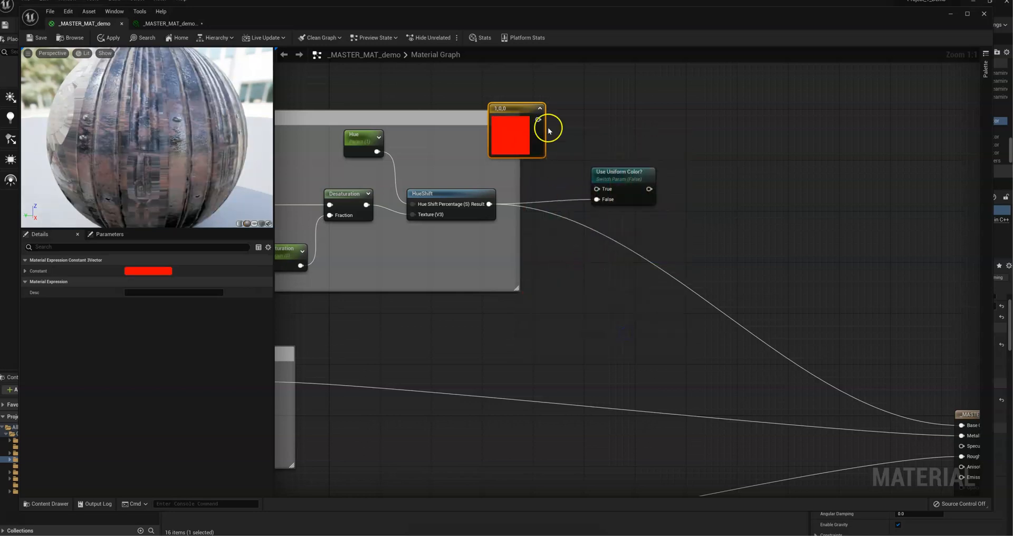
Step: Connect the red constant to the switch's True input and the switch's output to Base Color of _MASTER_MAT_demo
left_click_drag(538, 119, 597, 189)
right_click_drag(719, 252, 575, 182)
left_click_drag(505, 119, 817, 355)
Step: Enlarge the Color comment box to enclose the red constant and the Use Uniform Color? switch, and save the material
right_click_drag(637, 201, 778, 261)
left_click_drag(563, 249, 730, 250)
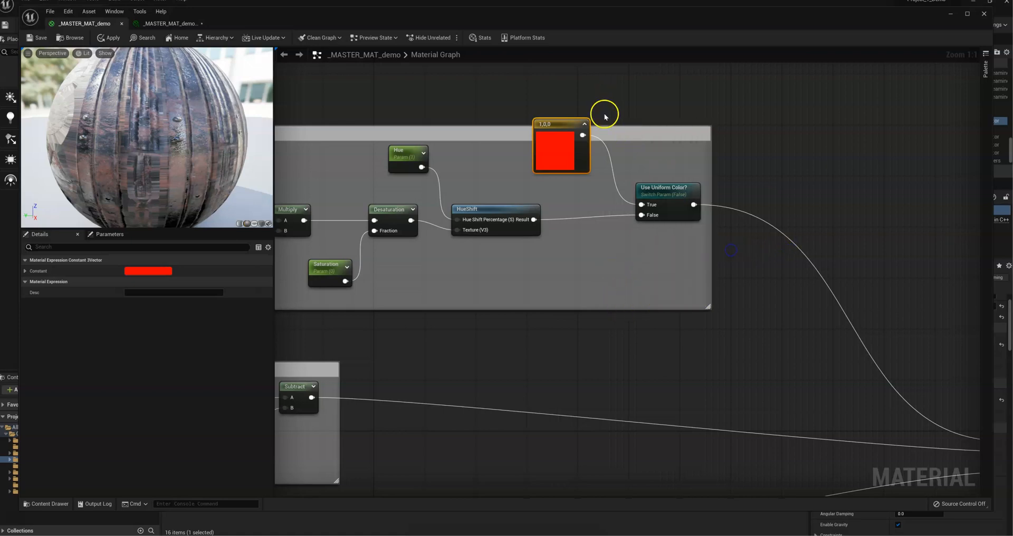
left_click_drag(606, 128, 608, 83)
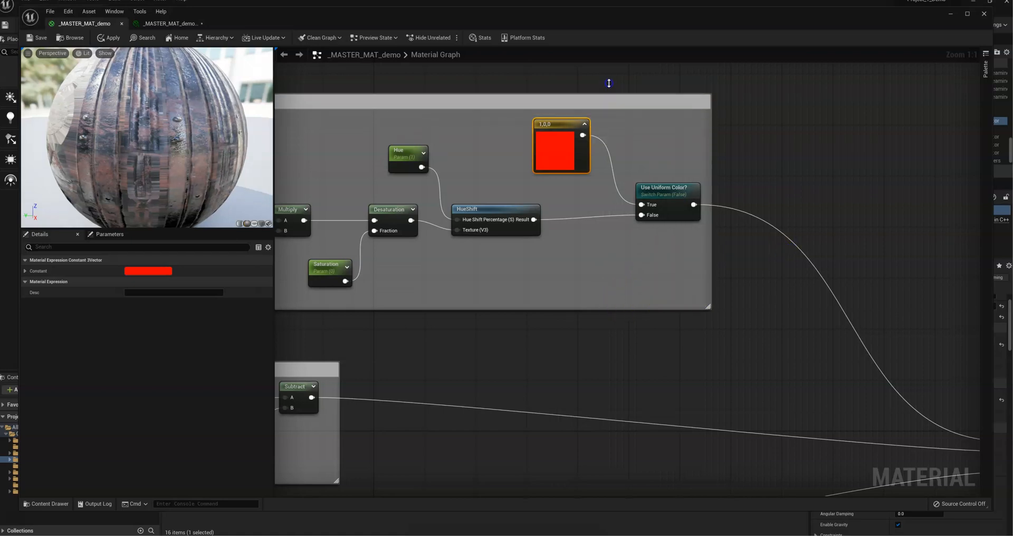
left_click(720, 144)
right_click_drag(680, 176, 741, 149)
left_click(38, 38)
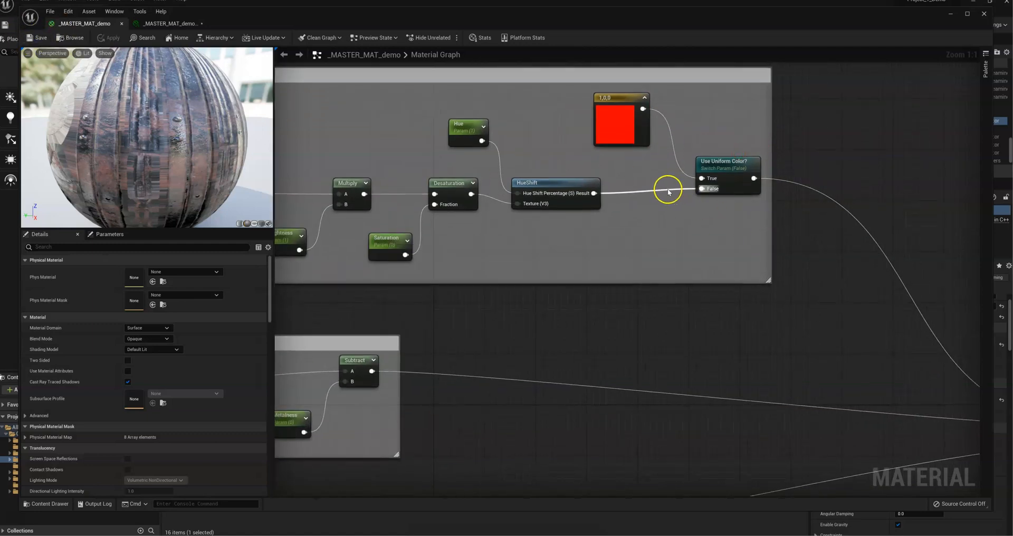
Step: In the material instance, enable the Color_Map override, turn on Use Uniform Color? and inspect the preview cube
left_click(166, 23)
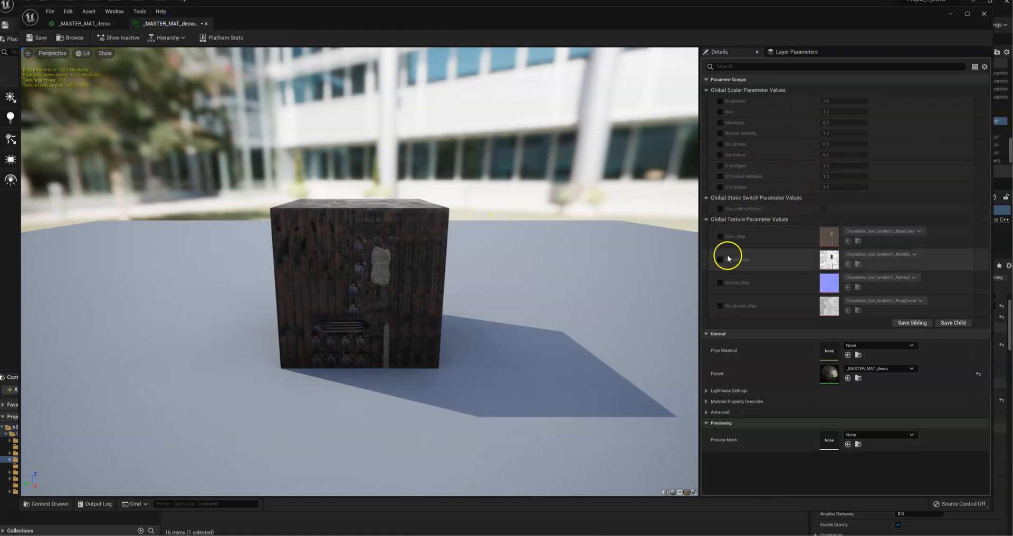
left_click(719, 236)
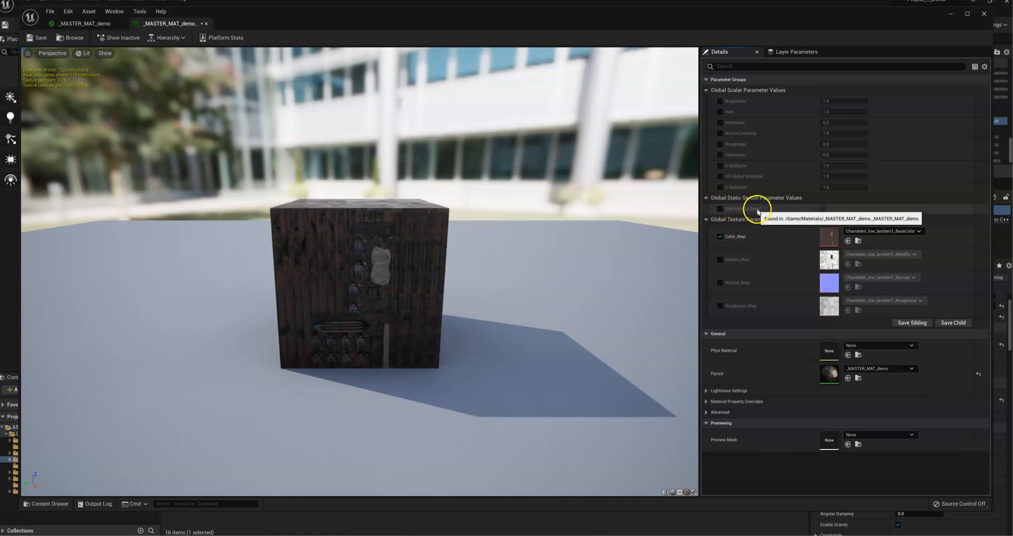
left_click(720, 209)
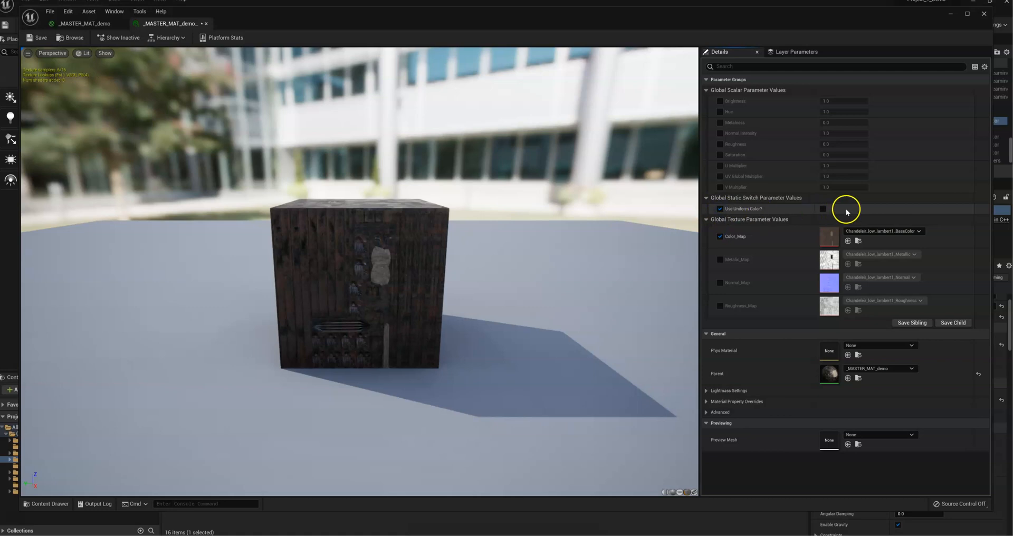
left_click(822, 210)
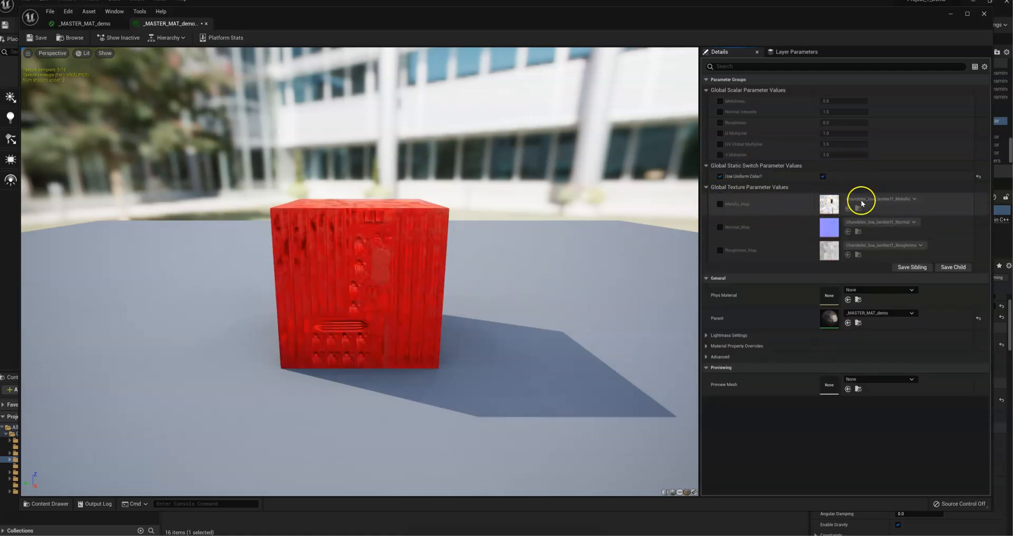
right_click_drag(343, 238, 344, 211)
left_click_drag(344, 237, 427, 295)
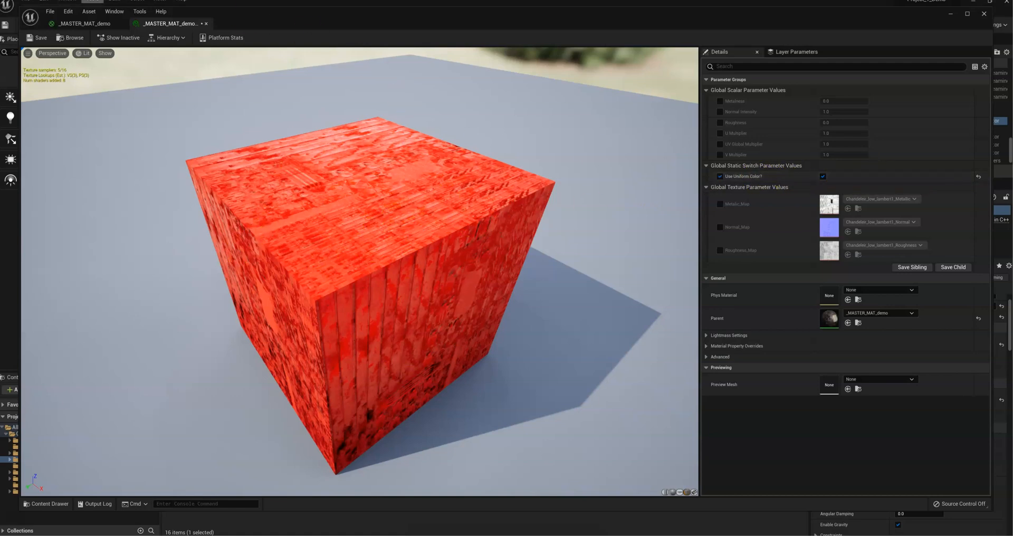
Step: In the _MASTER_MAT_demo graph, convert the red constant to a parameter named Uniform Color and save the material
left_click(85, 23)
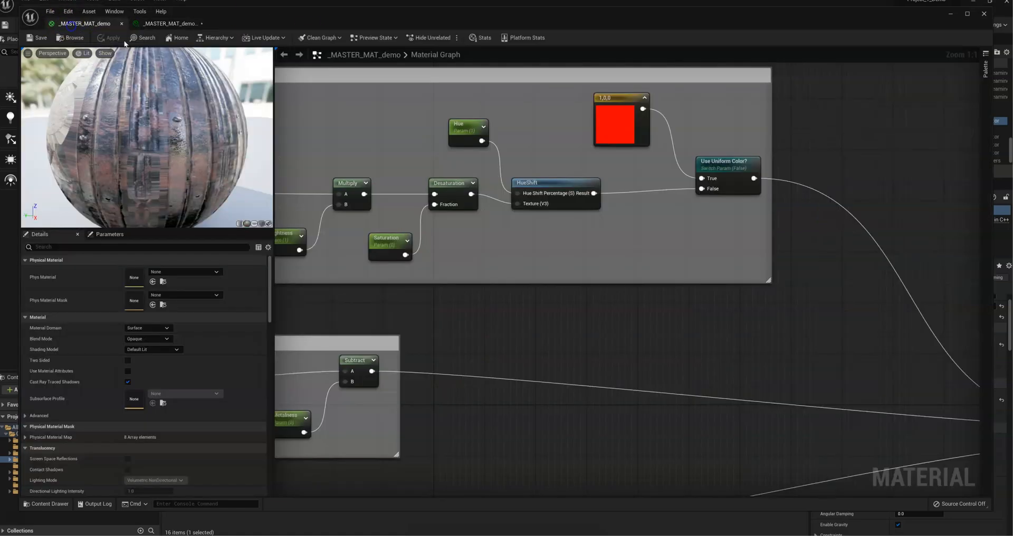
left_click(619, 114)
right_click_drag(609, 230, 760, 279)
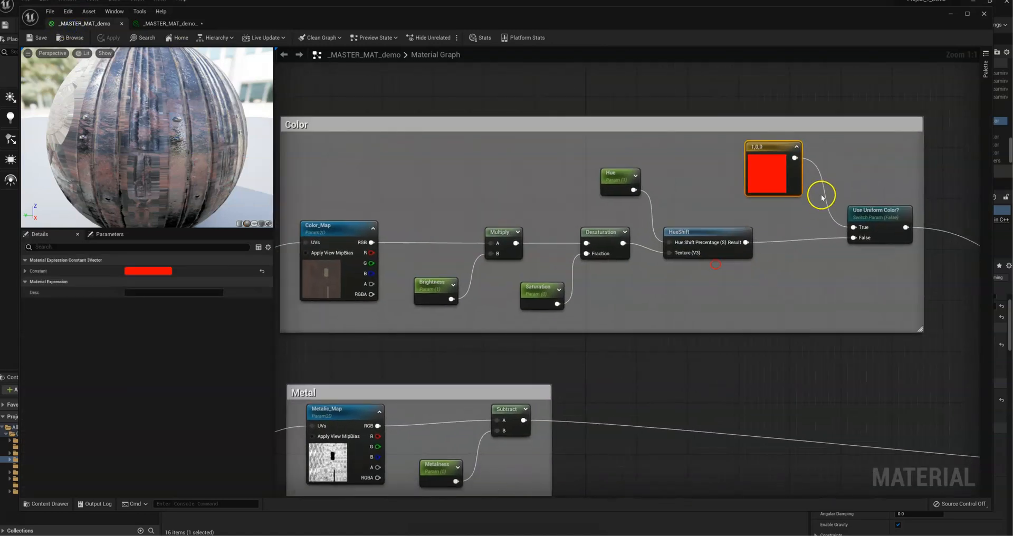
right_click(785, 153)
left_click(797, 164)
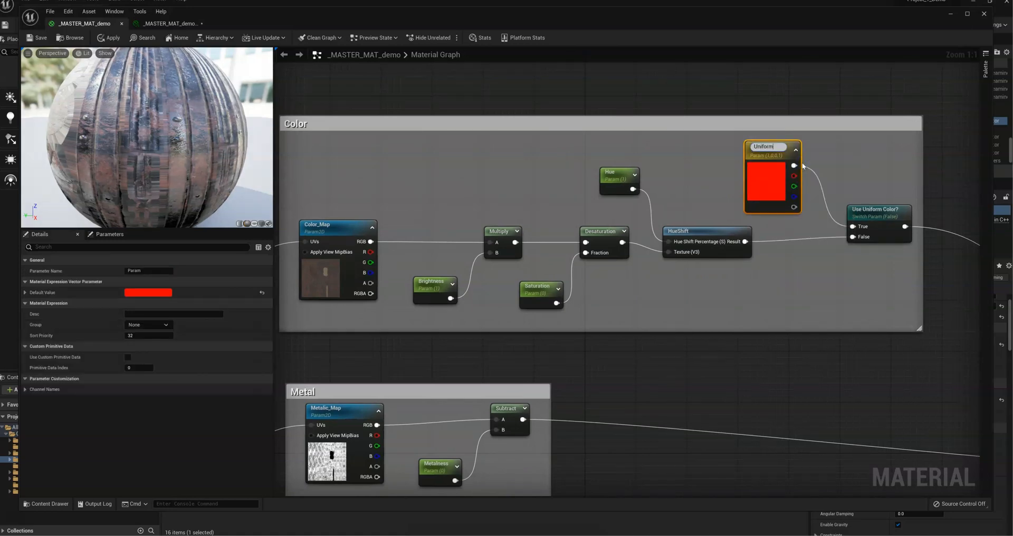
type("Uniform Color")
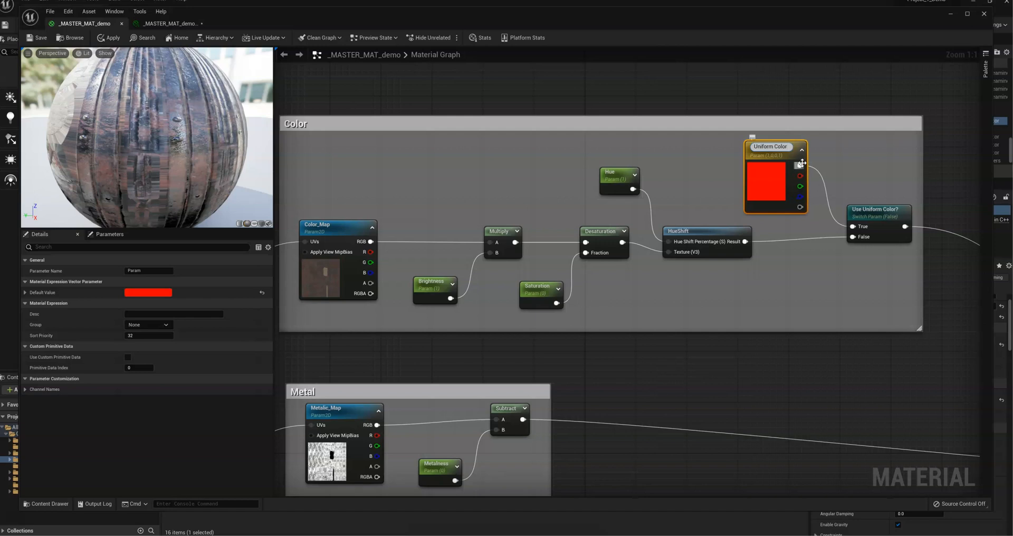
left_click(858, 175)
left_click(37, 40)
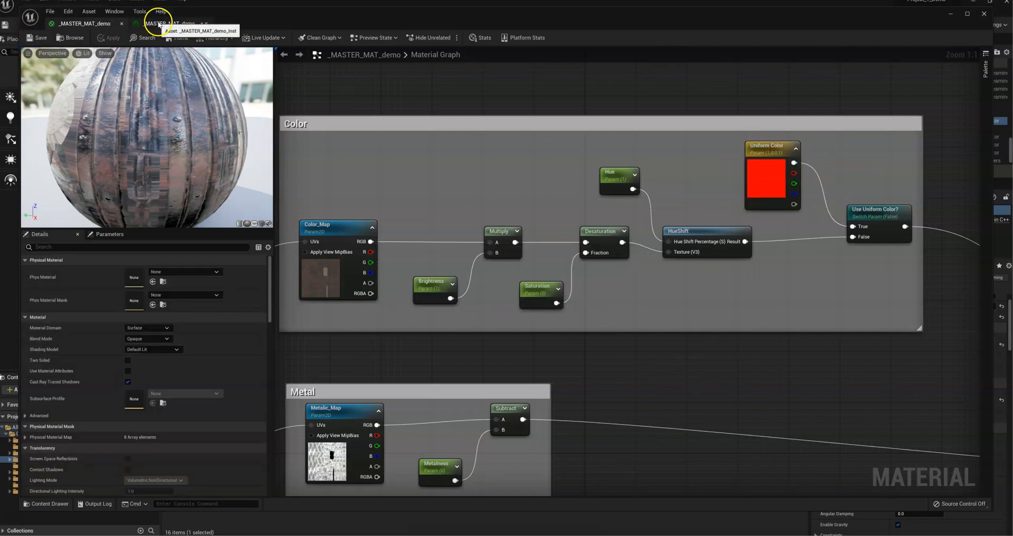
Step: Check the material instance for the Uniform Color parameter, and review the Color, Metal and Roughness groups in the master graph
left_click(159, 24)
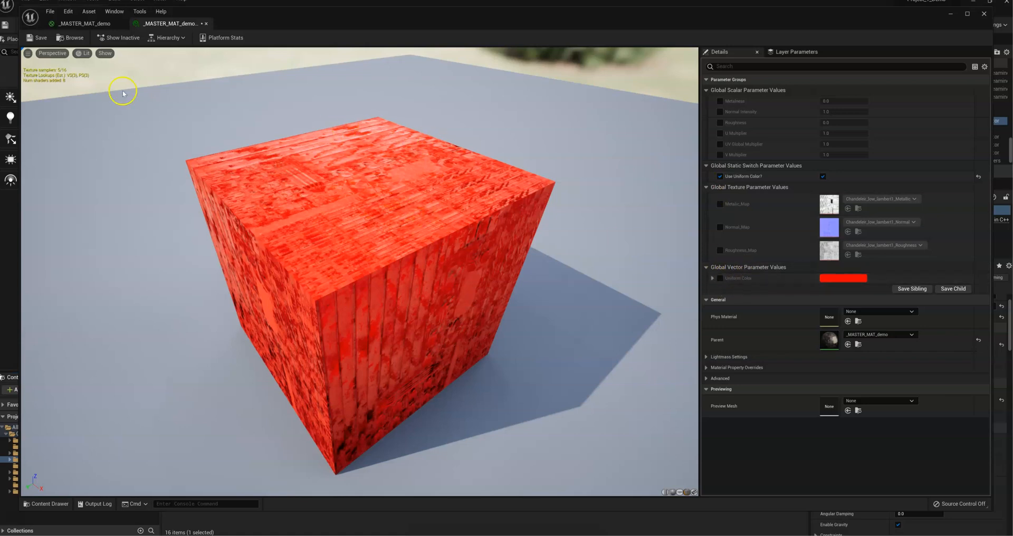
left_click(84, 23)
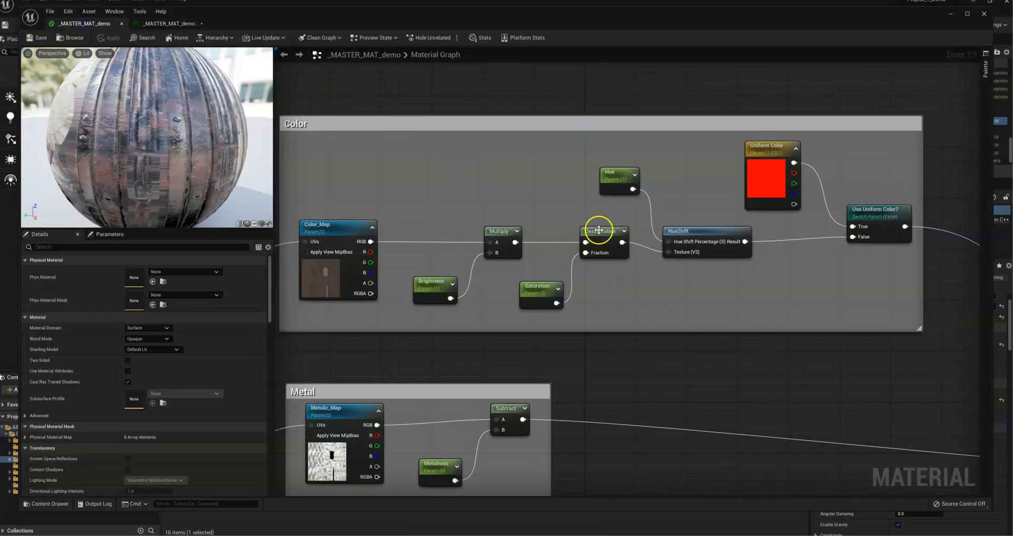
right_click_drag(597, 228, 551, 150)
scroll(600, 224, "down", 3)
right_click_drag(616, 280, 612, 196)
right_click_drag(699, 136, 644, 235)
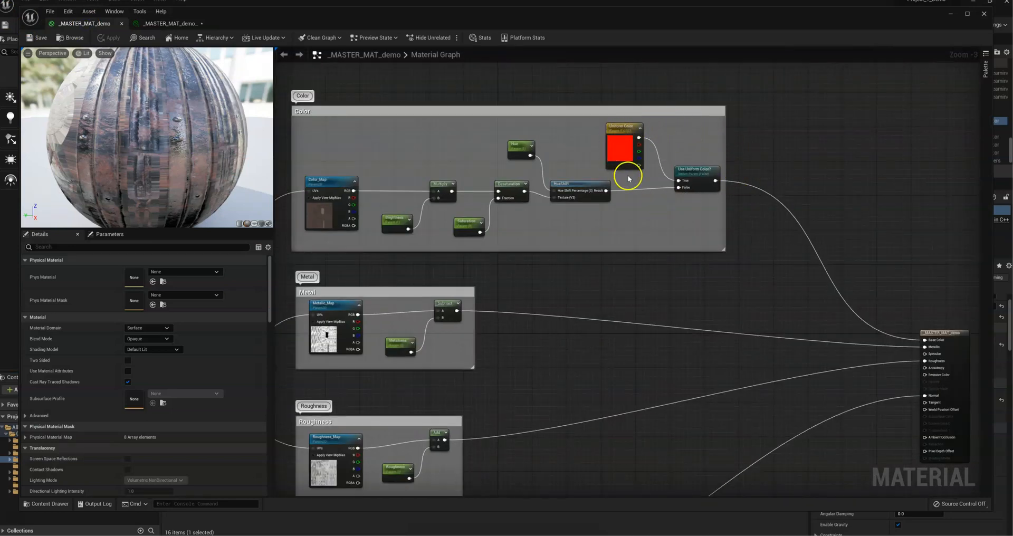
right_click_drag(580, 193, 663, 139)
right_click_drag(692, 94, 687, 67)
right_click_drag(646, 189, 533, 320)
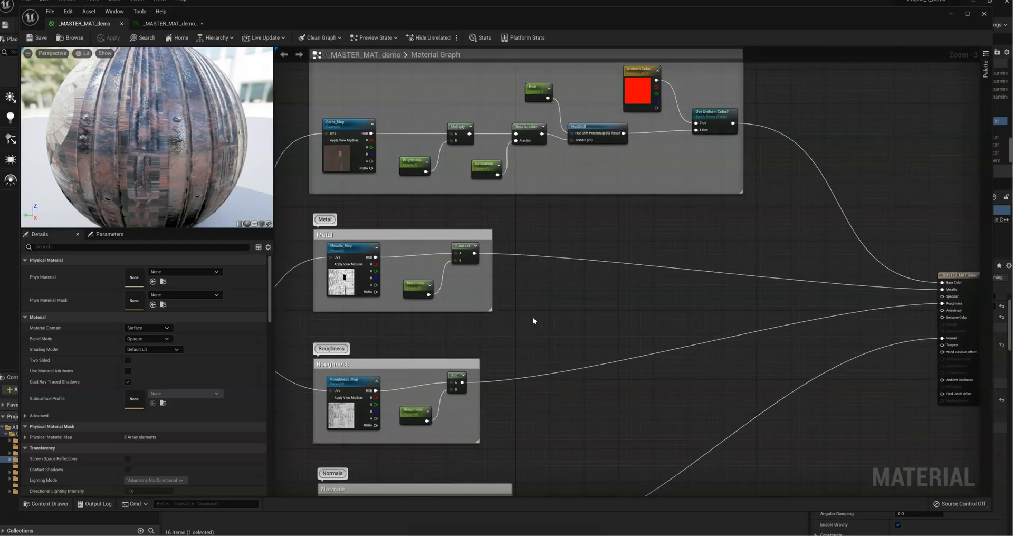
right_click_drag(641, 211, 663, 204)
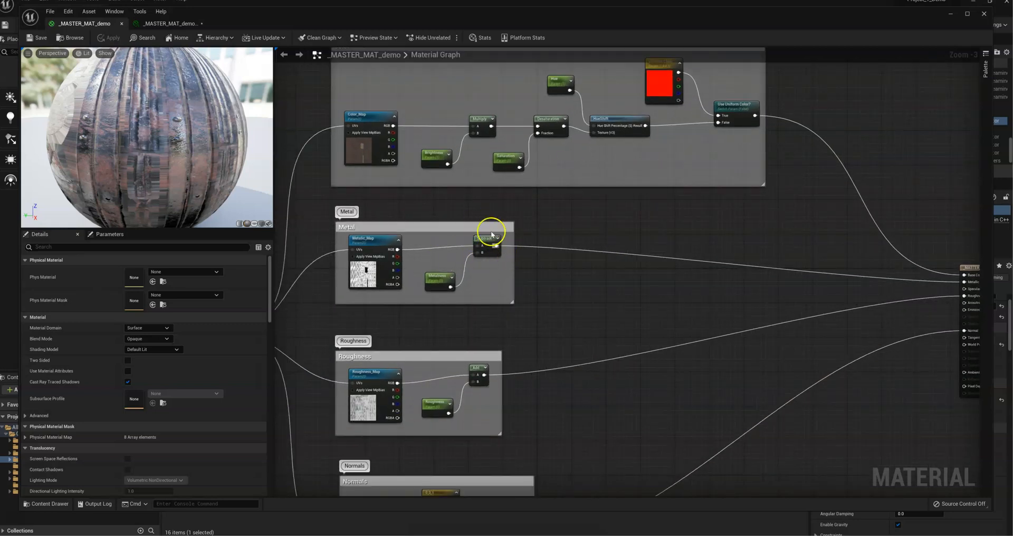
right_click_drag(531, 267, 508, 306)
Step: Duplicate the Use Uniform Color? switch, place the copy beside the Metal comment box and rename it Use Uniform Metalic?
left_click_drag(702, 169, 671, 114)
key("F2")
left_click(721, 161)
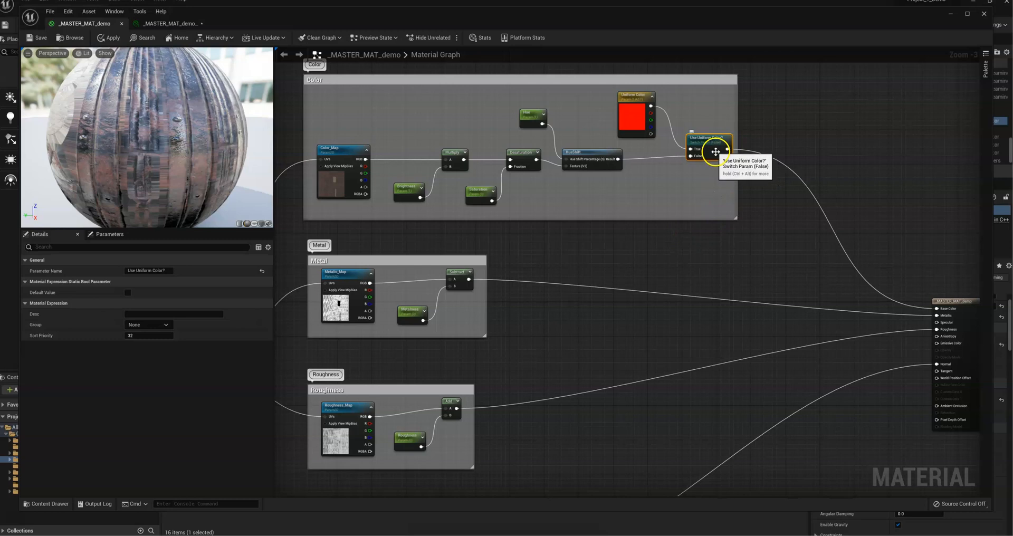
key("ctrl+d")
left_click_drag(737, 167, 569, 292)
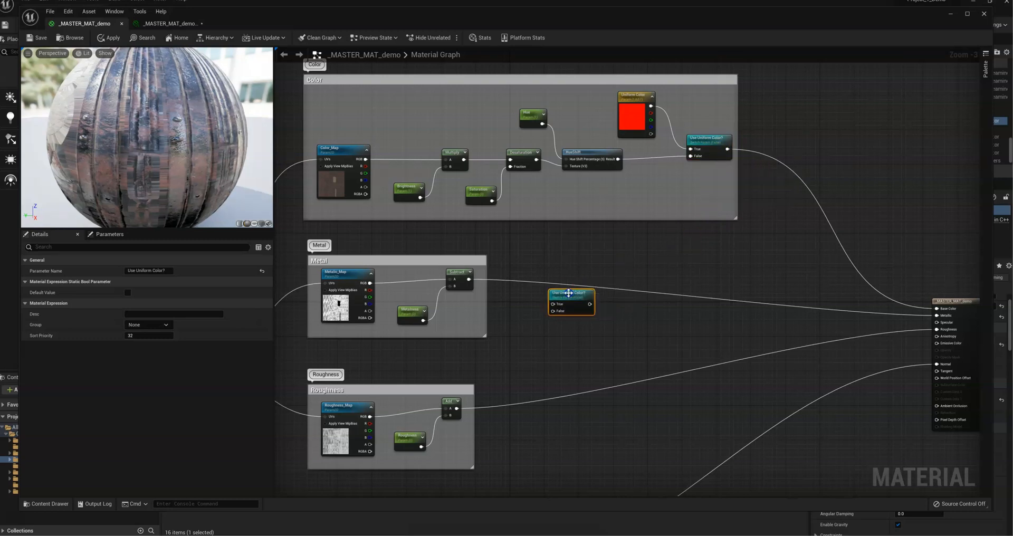
left_click(158, 270)
left_click(164, 270)
left_click(534, 349)
right_click_drag(543, 355, 558, 244)
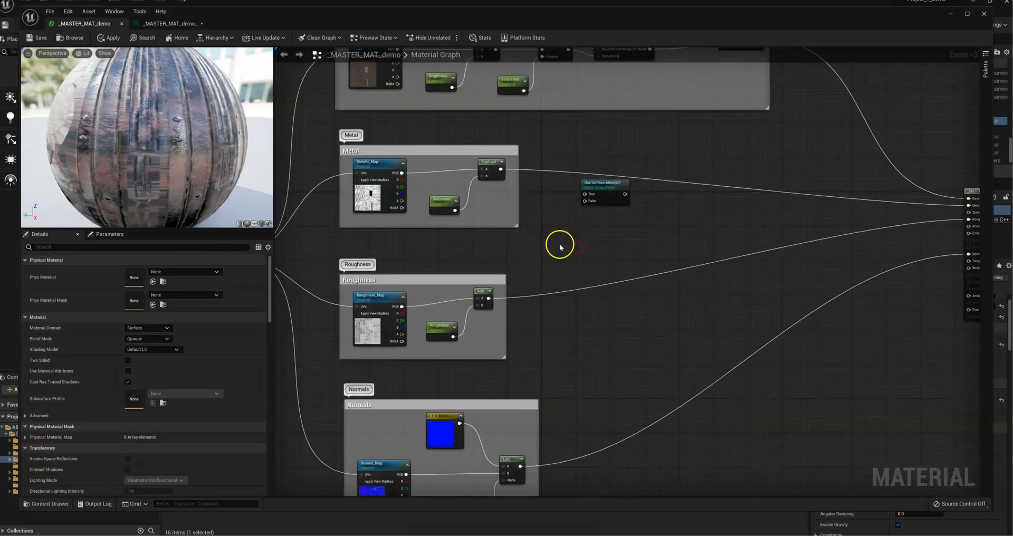
Step: Paste a copy of the Use Uniform Color? switch beside the Roughness comment box and rename it Use Uniform Roughness?
key("ctrl+v")
left_click_drag(666, 220, 595, 314)
left_click(152, 270)
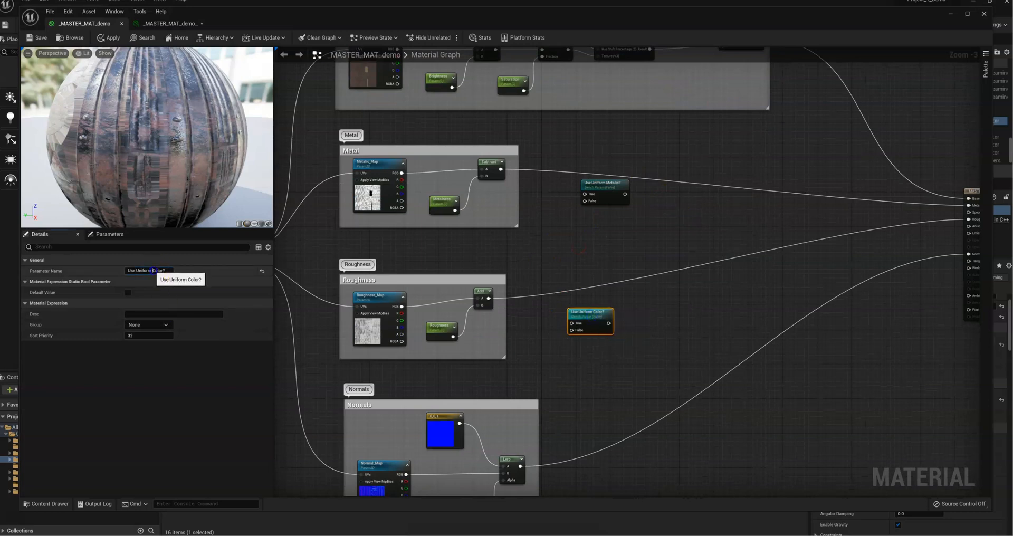
left_click(168, 269)
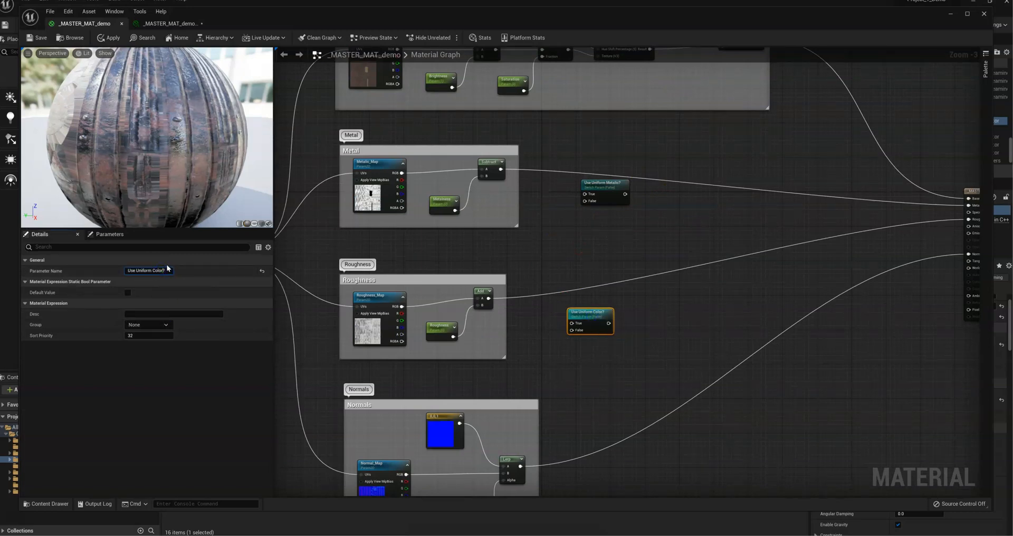
type("Rough")
left_click(683, 314)
Step: Paste another copy of the Use Uniform Color? switch beside the Normals comment box and rename it Use Uniform Normal?
right_click_drag(631, 319, 605, 229)
key("ctrl+v")
left_click_drag(626, 253, 633, 391)
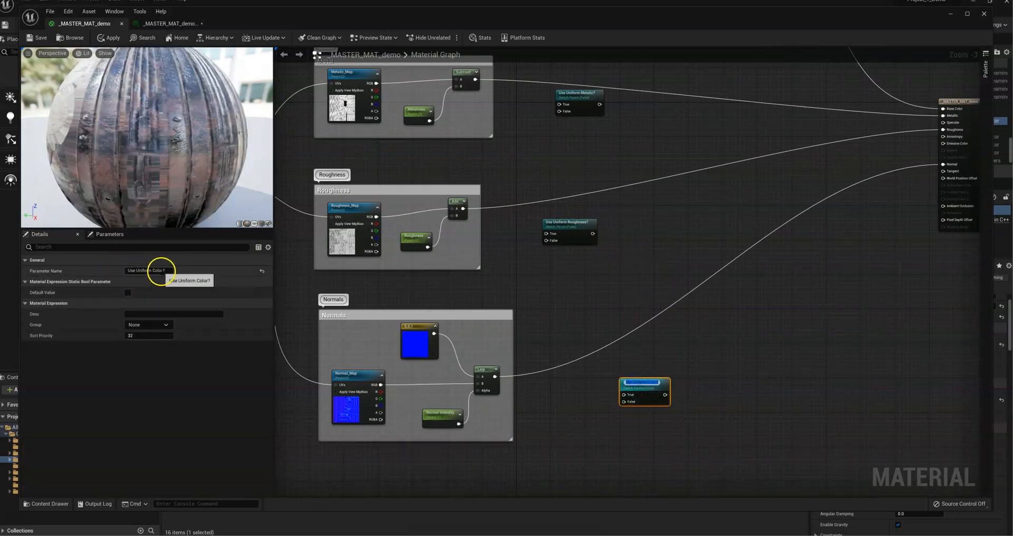
left_click(174, 271)
left_click(162, 272)
left_click(167, 271)
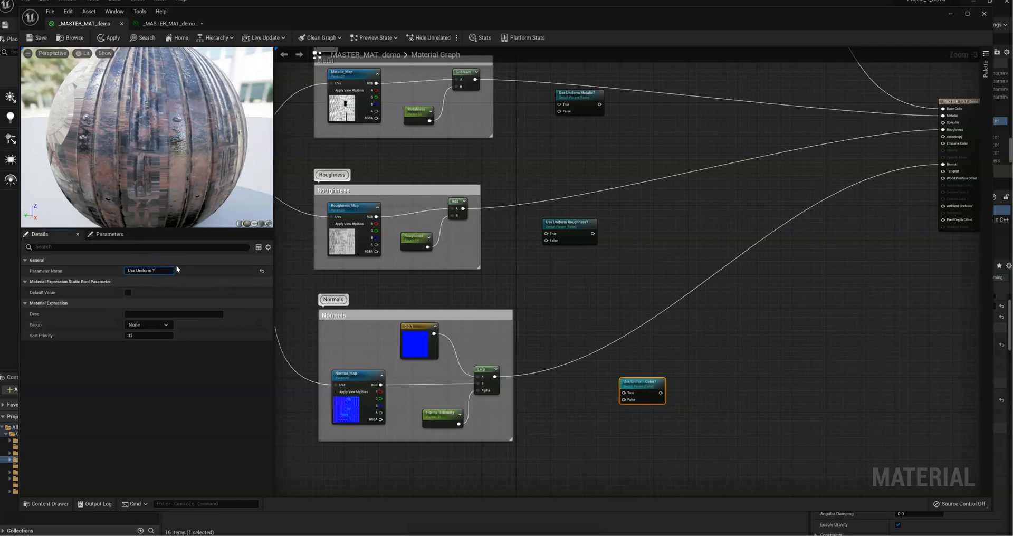
left_click(561, 296)
left_click_drag(651, 387, 602, 385)
Step: Wire the Metal group's Subtract output to False on Use Uniform Metalic? and a new constant of 1.0 to True
left_click_drag(561, 226, 572, 217)
right_click_drag(545, 283, 544, 334)
right_click_drag(471, 260, 429, 267)
left_click_drag(464, 246, 562, 250)
left_click(511, 216)
left_click(148, 270)
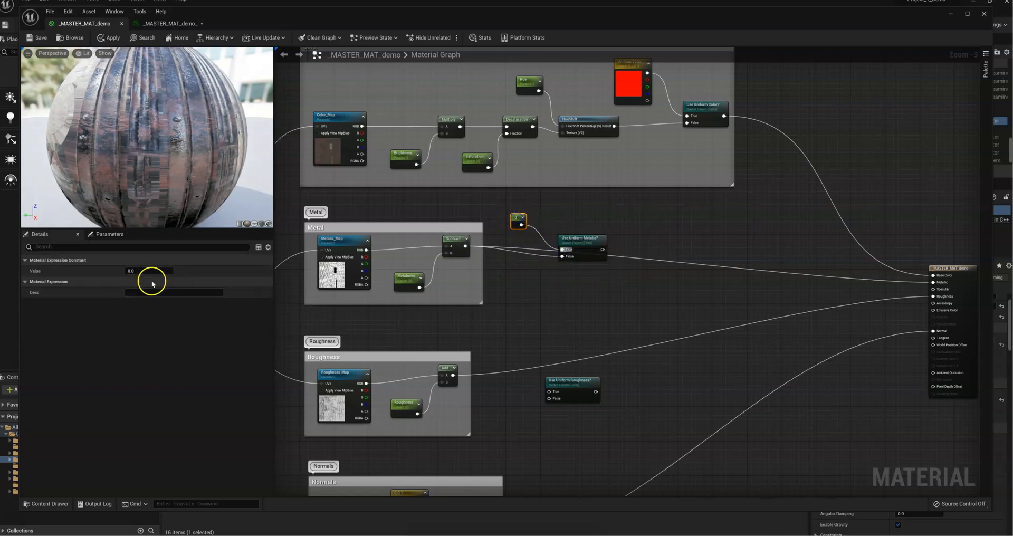
key("Return")
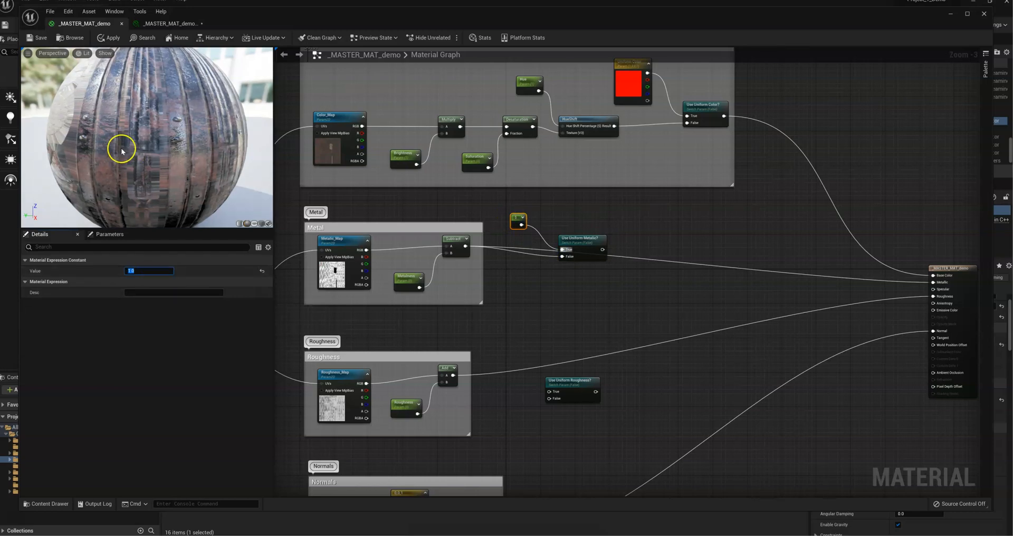
Step: Convert the metal constant to a parameter named Uniform Metalic and connect the Use Uniform Metalic? switch to the material's Metallic input
right_click(525, 225)
left_click(541, 233)
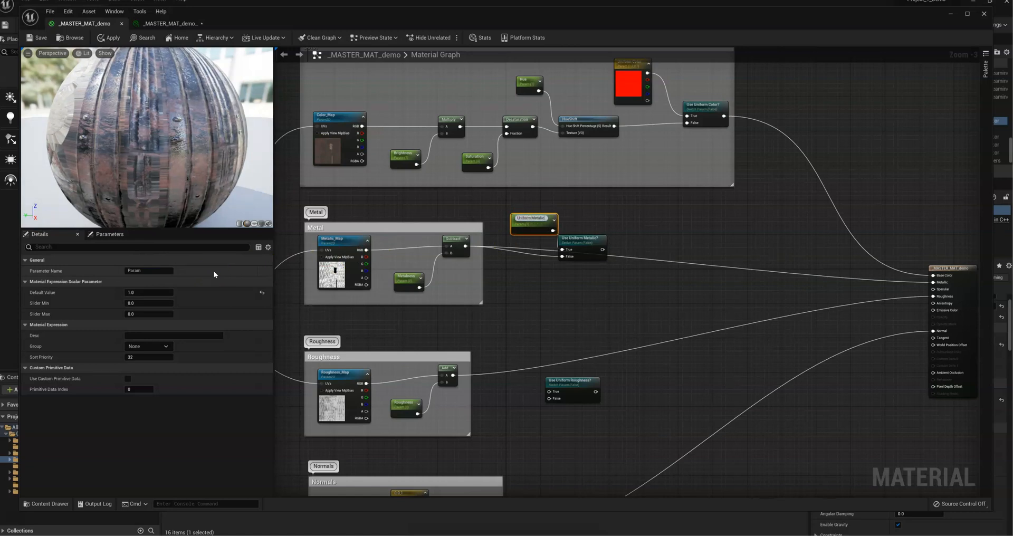
left_click(591, 221)
left_click_drag(578, 238, 604, 239)
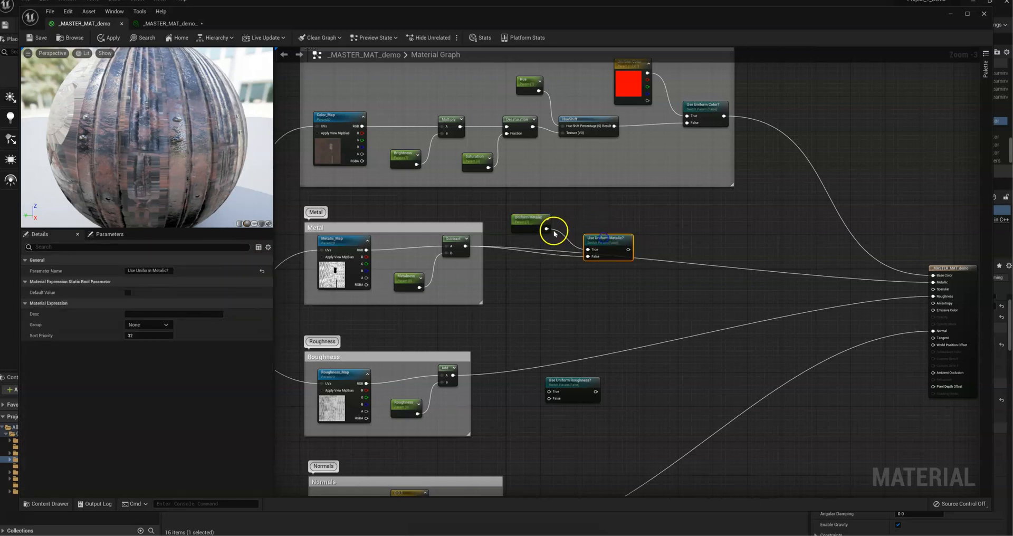
right_click_drag(685, 253, 549, 267)
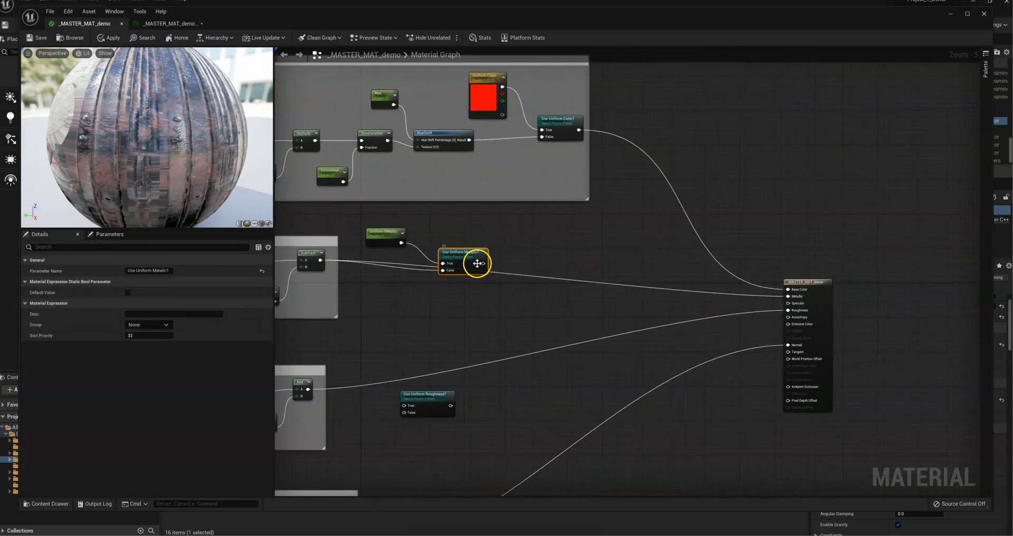
left_click_drag(482, 263, 790, 298)
Step: Wire the Roughness group's Add output to False on Use Uniform Roughness? and a new constant of 1.0 to True
right_click_drag(499, 329, 640, 216)
left_click(554, 287)
left_click_drag(564, 290, 568, 295)
left_click_drag(446, 279, 557, 304)
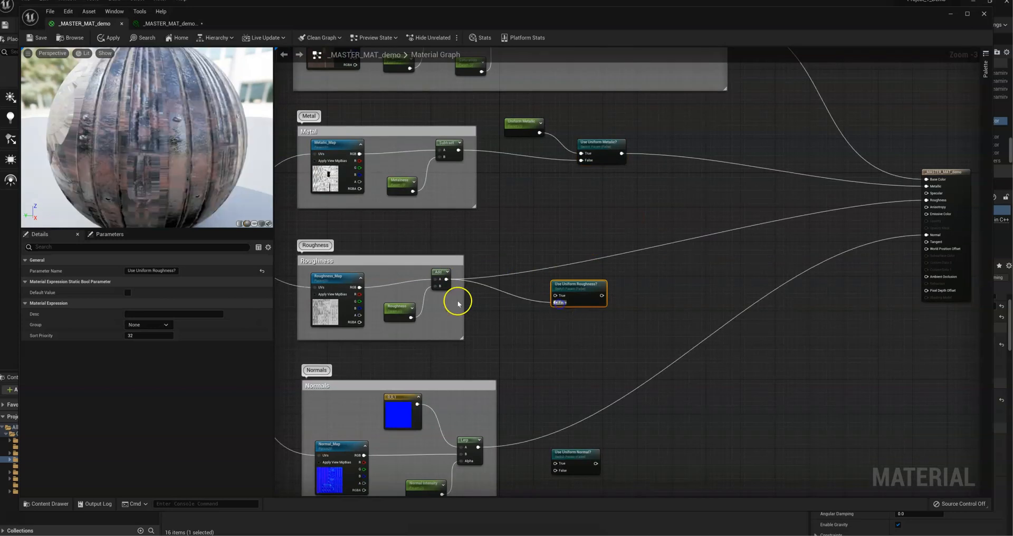
left_click(510, 248)
left_click_drag(521, 255, 554, 295)
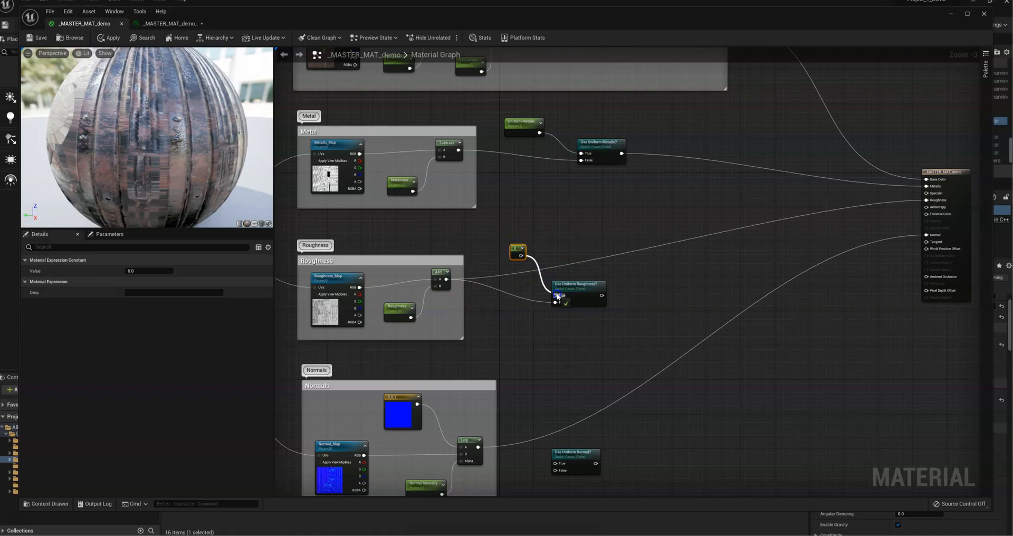
left_click(142, 272)
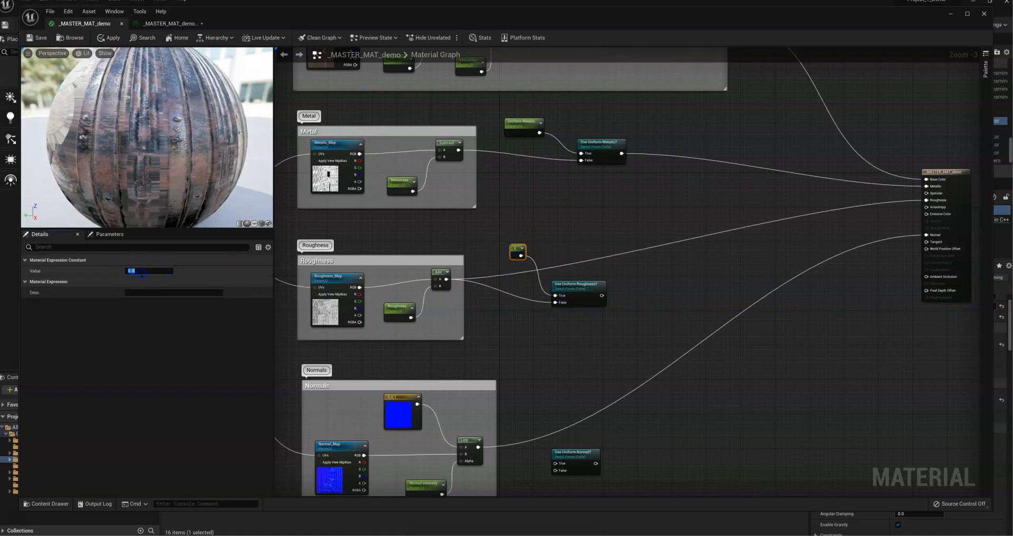
key("Return")
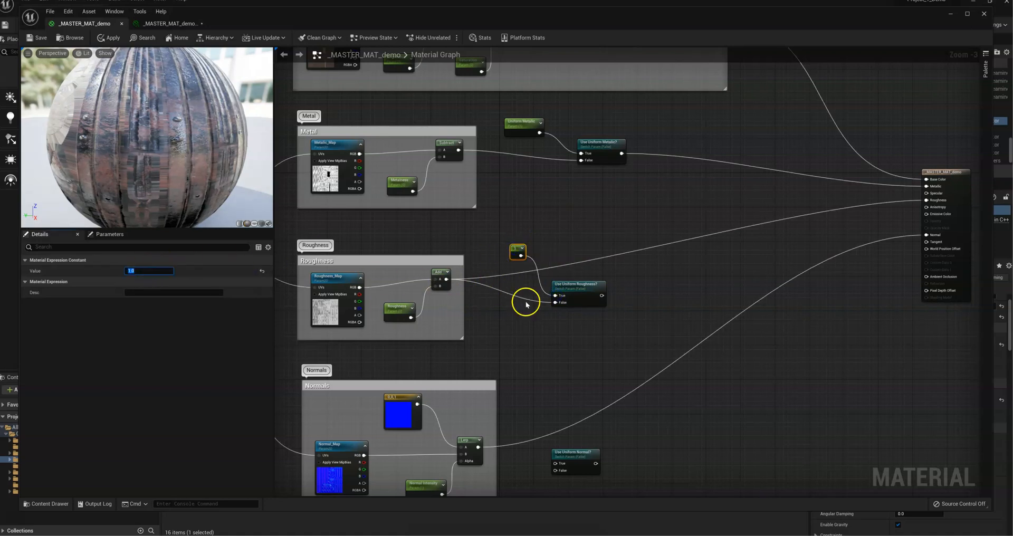
Step: Convert the roughness constant to a parameter named Uniform Roughness and connect the Use Uniform Roughness? switch to the material's Roughness input
right_click(519, 250)
left_click(540, 265)
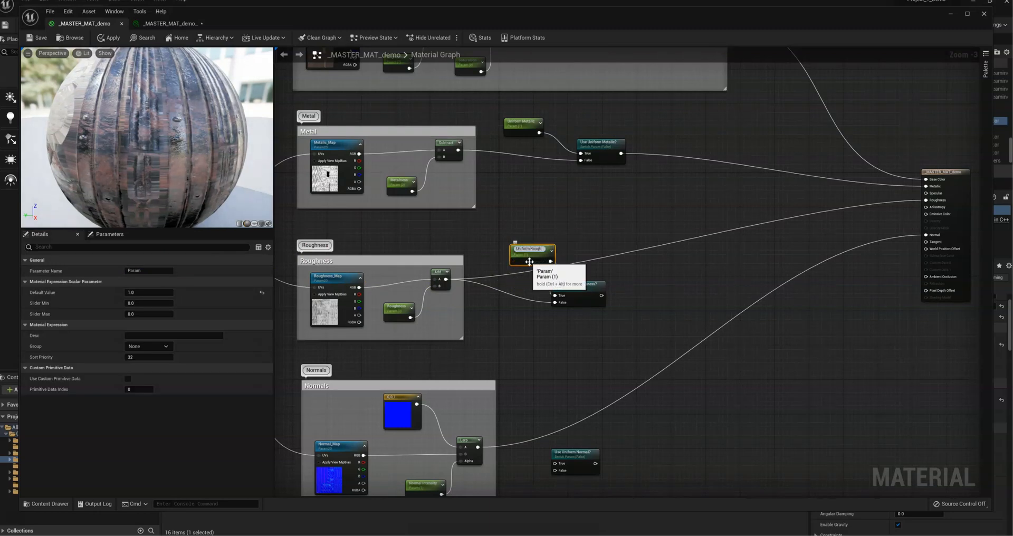
left_click(575, 240)
left_click_drag(601, 295, 925, 201)
Step: Wire the Normals group's Lerp to False on Use Uniform Normal? and a duplicate of the blue constant to True
right_click_drag(765, 371, 773, 250)
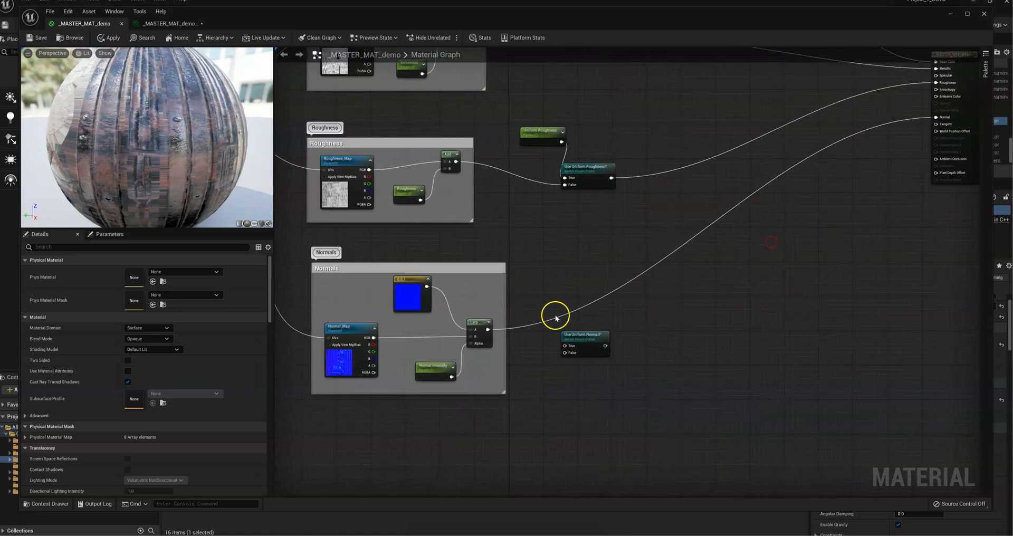
left_click_drag(487, 330, 564, 352)
left_click(422, 301)
key("ctrl+v")
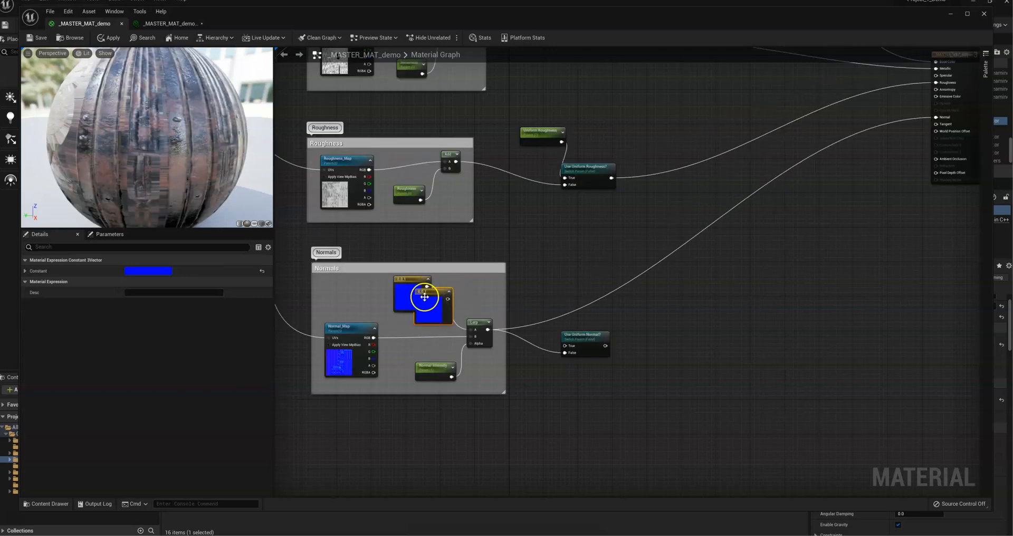
key("ctrl+z")
key("ctrl+v")
left_click_drag(515, 284, 569, 347)
left_click_drag(584, 335, 623, 326)
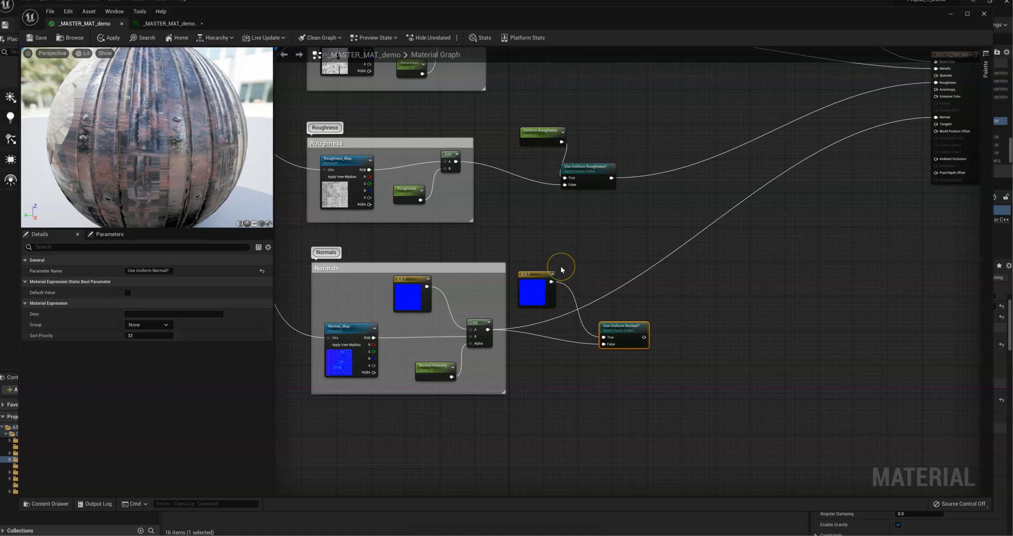
Step: Connect the Use Uniform Normal? switch to the material's Normal input and widen the Normals comment box to enclose the new nodes
right_click_drag(705, 317, 583, 362)
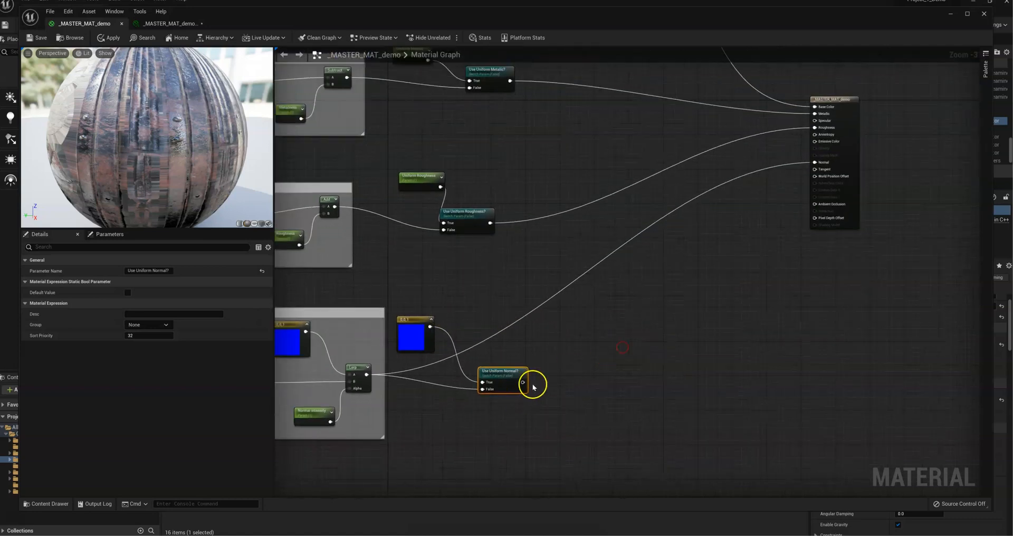
left_click_drag(521, 382, 815, 162)
right_click_drag(653, 326, 733, 302)
left_click_drag(520, 286, 757, 280)
Step: Widen the Roughness comment box and arrange the Uniform Roughness parameter, its switch and the Add node inside it
left_click(467, 199)
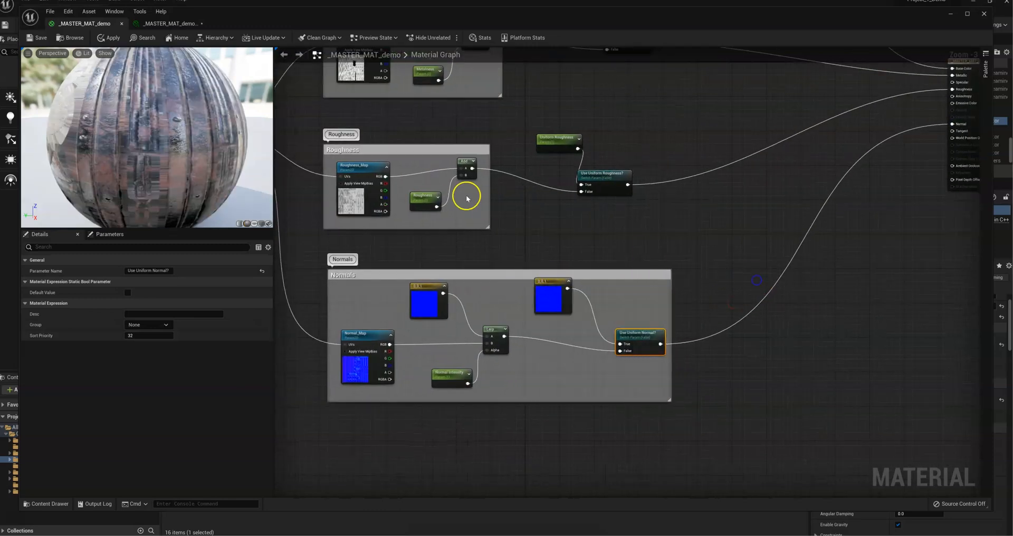
left_click_drag(488, 201, 679, 204)
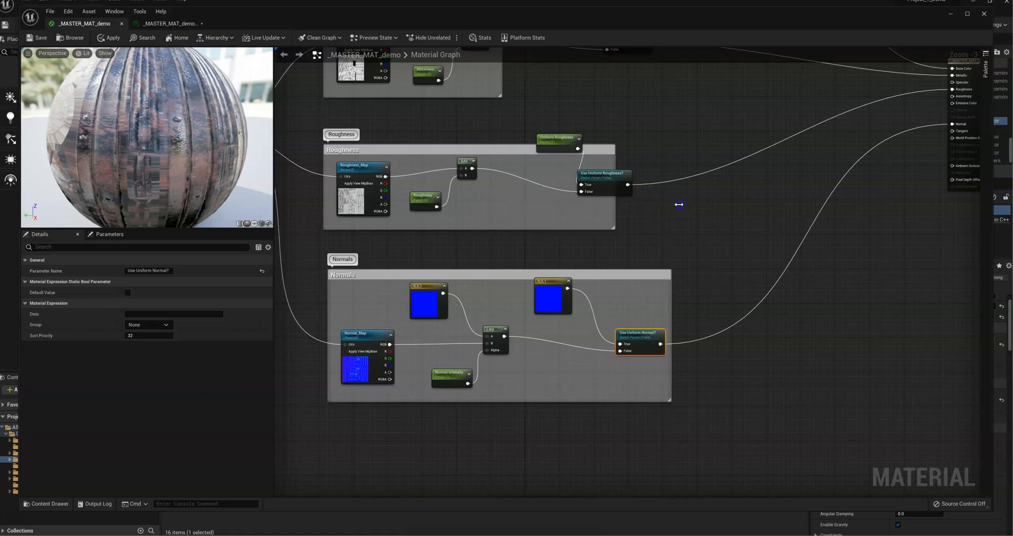
left_click(672, 207)
left_click_drag(608, 170, 587, 188)
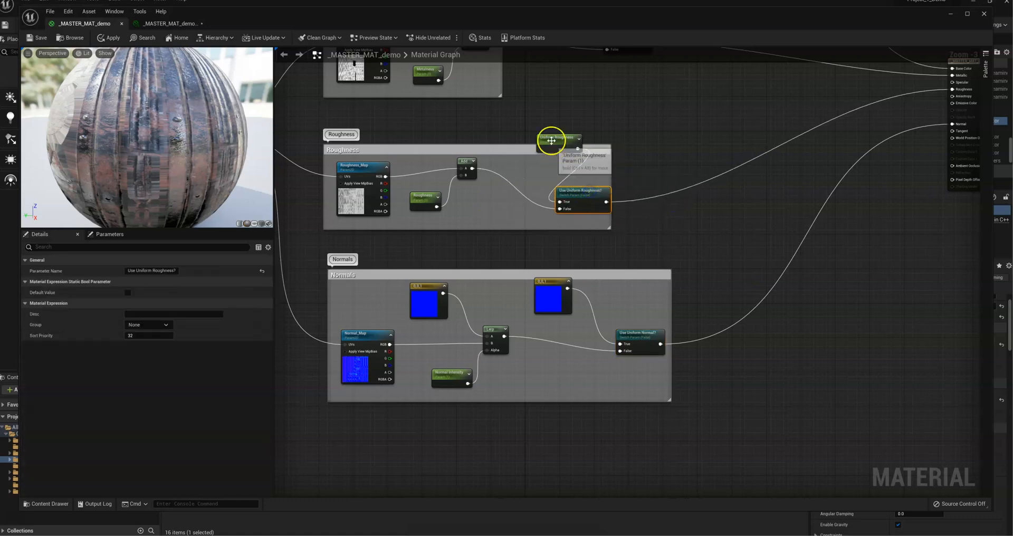
left_click_drag(550, 140, 522, 168)
left_click(464, 166)
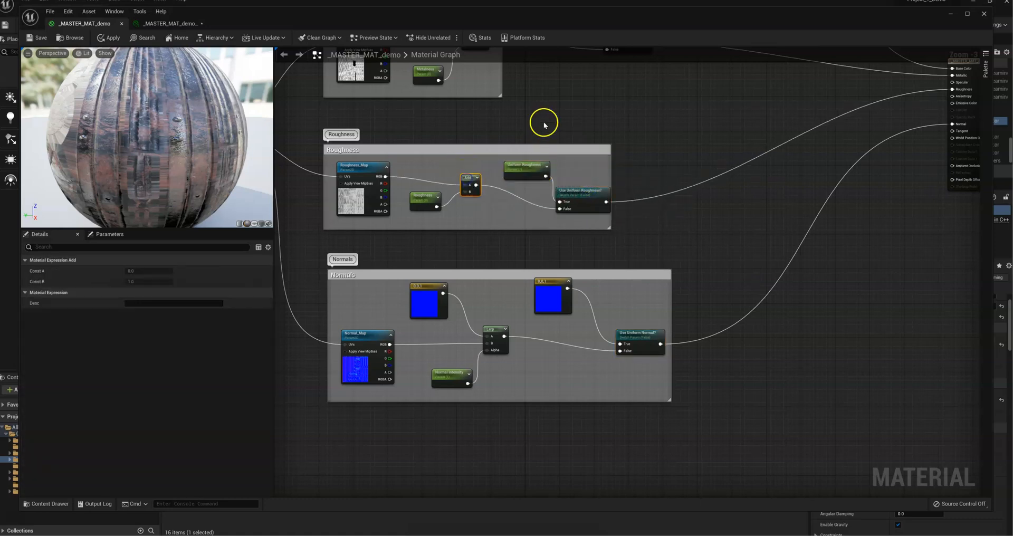
Step: Widen the Metal comment box, move the Uniform Metalic parameter and its switch inside it, and save the material
right_click_drag(543, 125, 556, 286)
left_click_drag(524, 259, 694, 261)
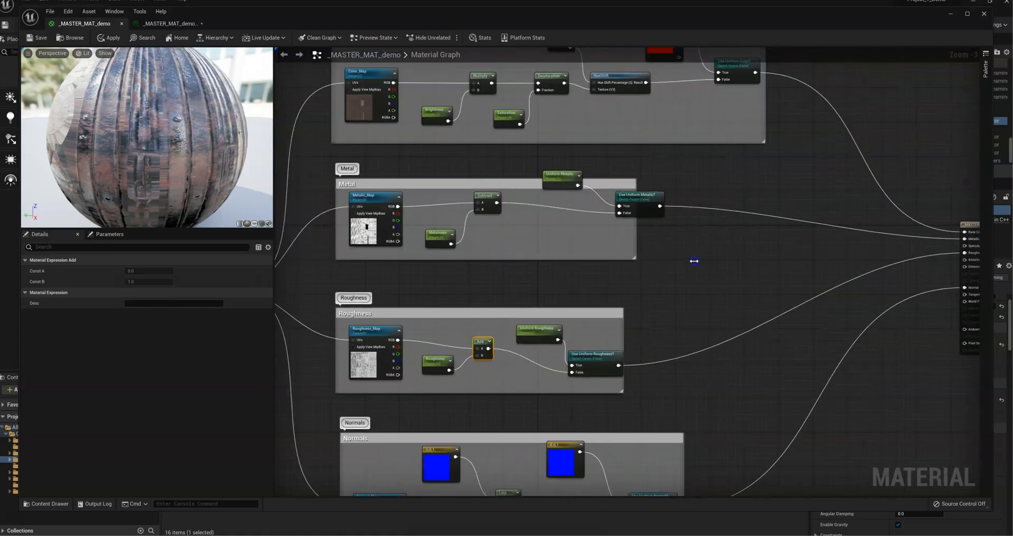
left_click_drag(632, 197, 602, 219)
left_click_drag(559, 175, 541, 200)
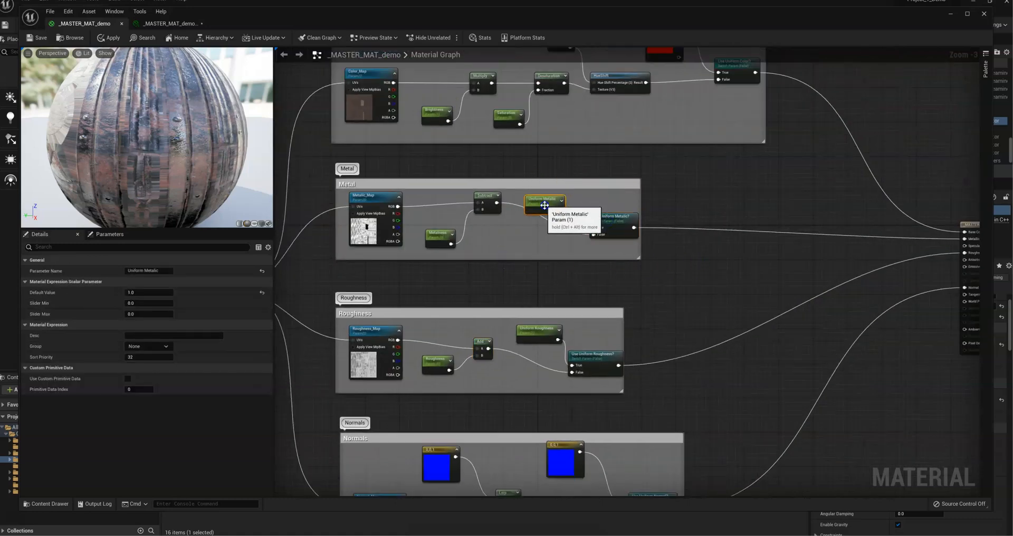
left_click(41, 38)
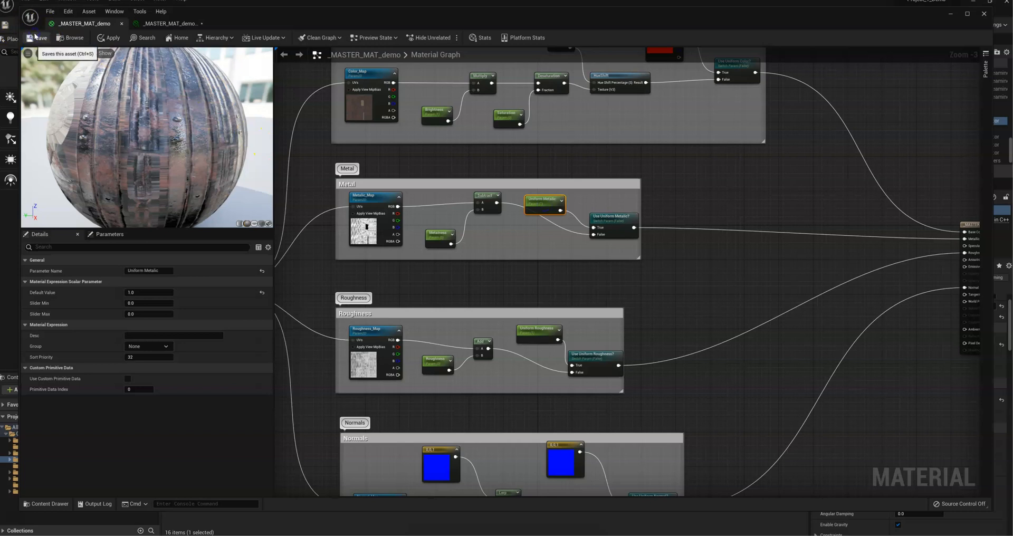
scroll(651, 286, "down", 3)
scroll(628, 280, "up", 1)
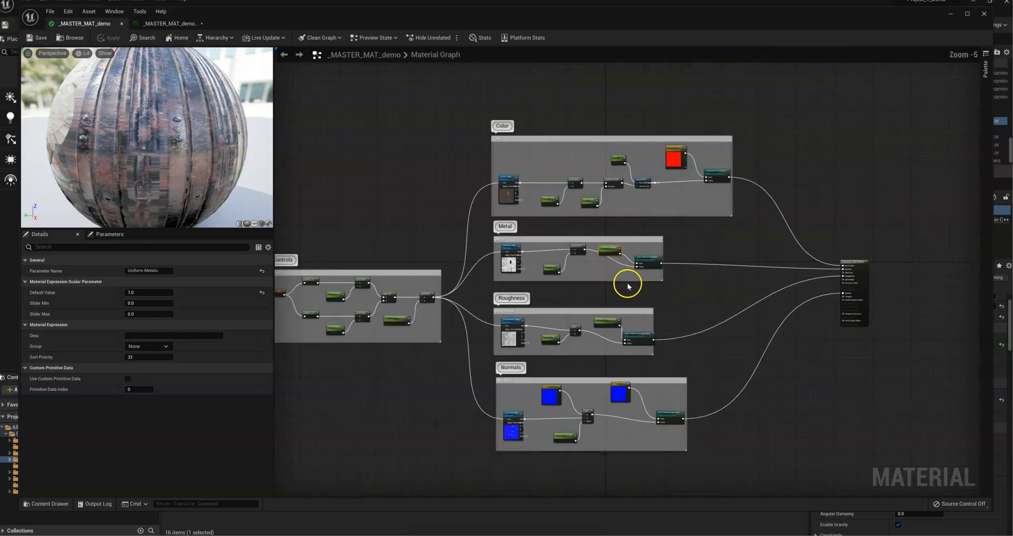
right_click_drag(670, 305, 717, 289)
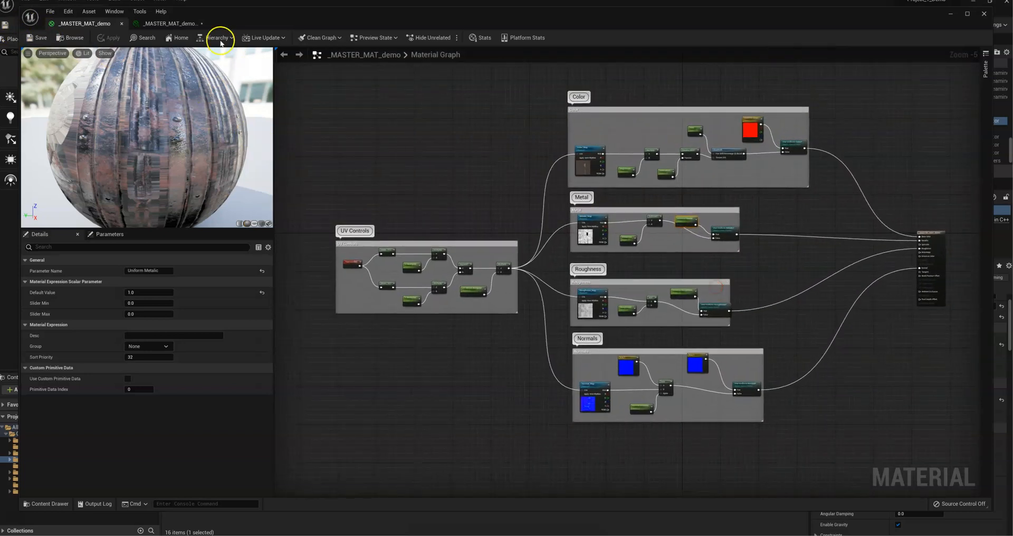
Step: In the material instance, turn off the overrides for Use Uniform Color? and Color_Map
left_click(166, 23)
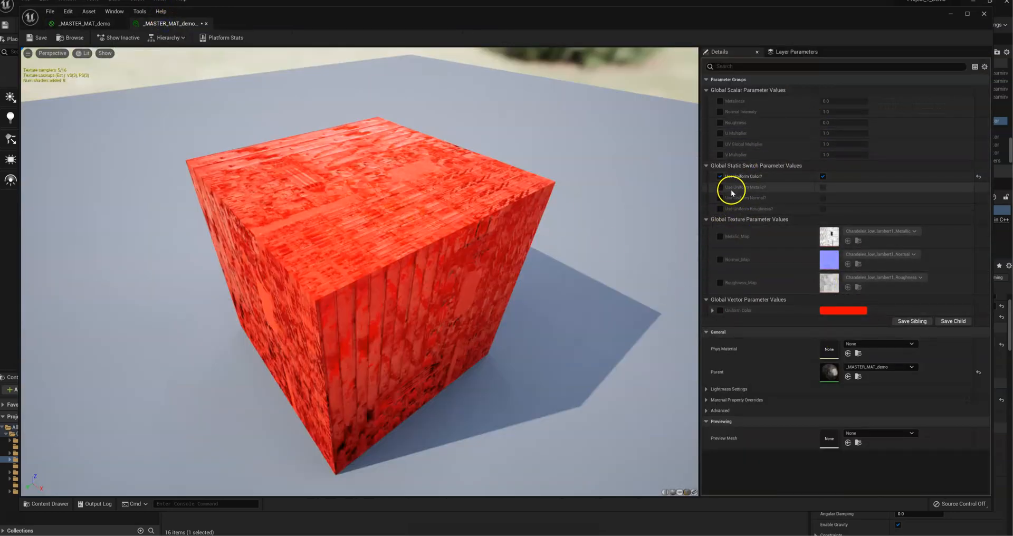
left_click(720, 177)
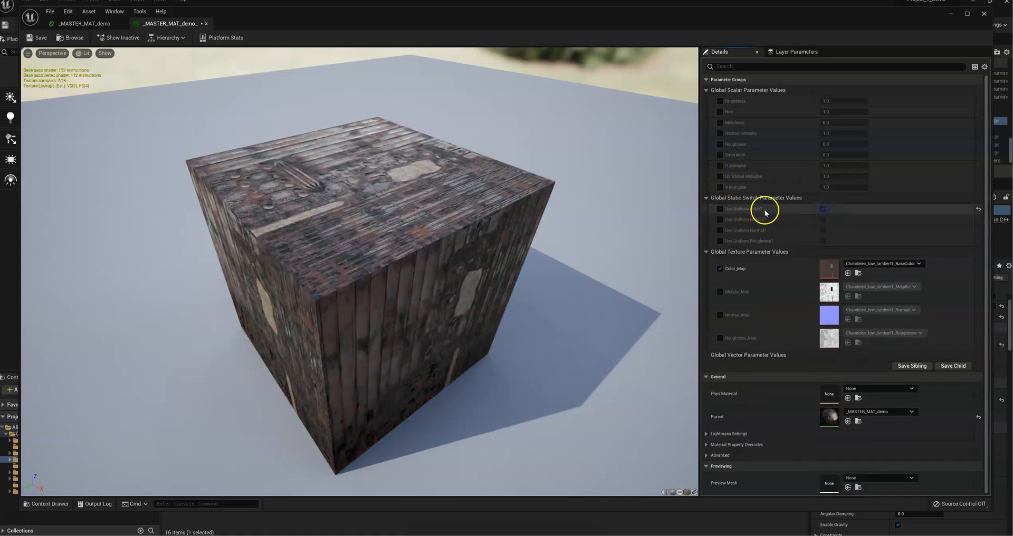
left_click(720, 210)
left_click(825, 176)
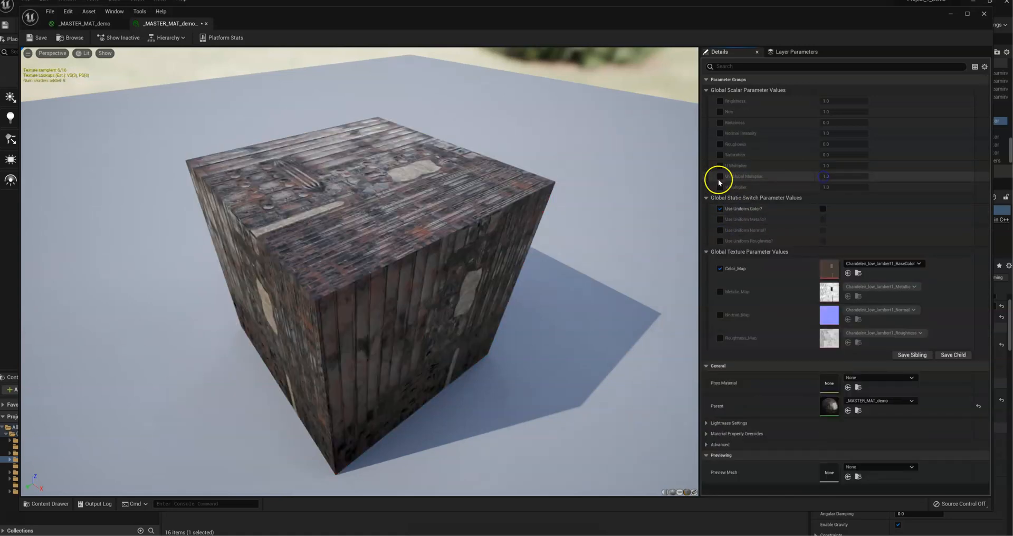
left_click(720, 209)
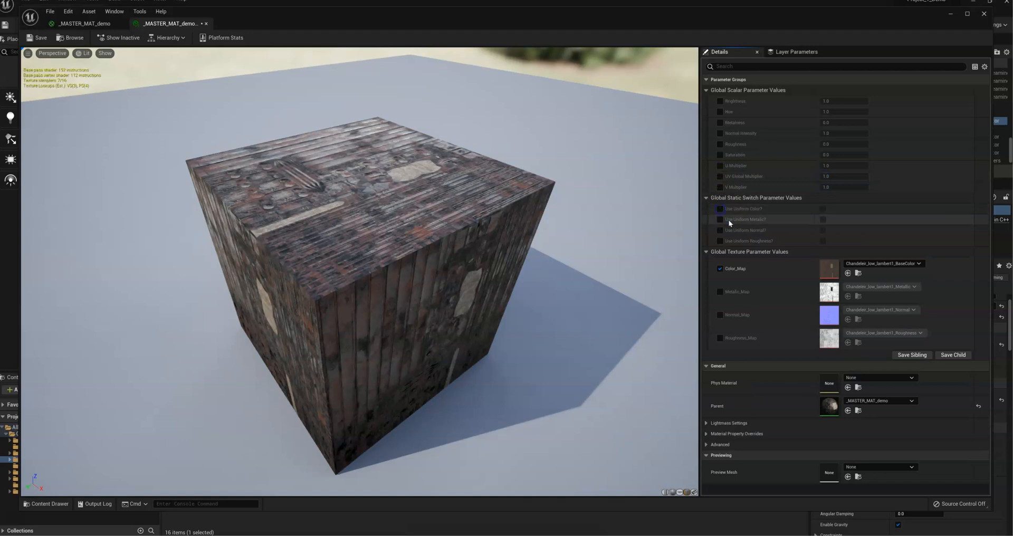
left_click(721, 269)
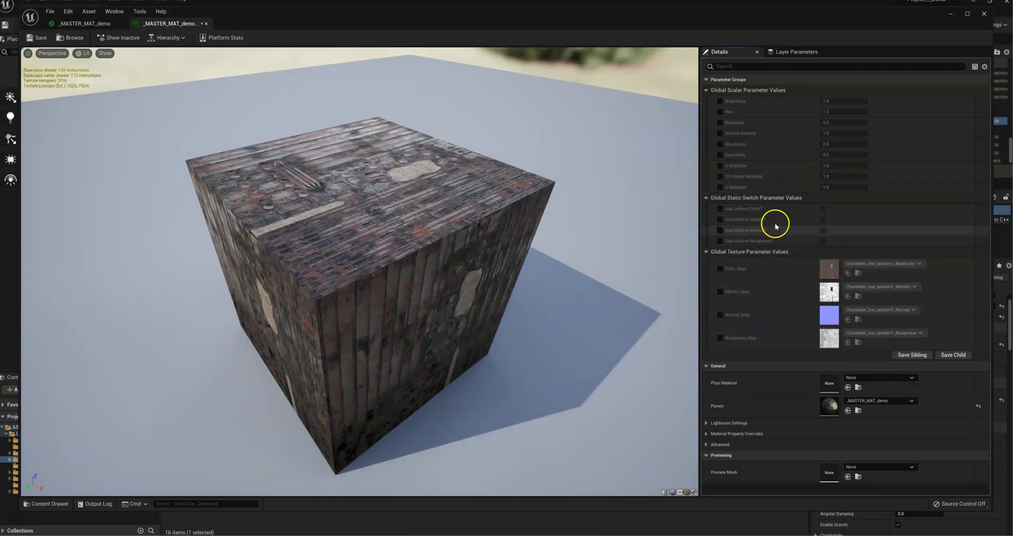
Step: Override and turn on Use Uniform Color?, Use Uniform Metalic?, Use Uniform Normal? and Use Uniform Roughness? in the instance
left_click(720, 209)
left_click(720, 219)
left_click(720, 230)
left_click(720, 240)
left_click(823, 209)
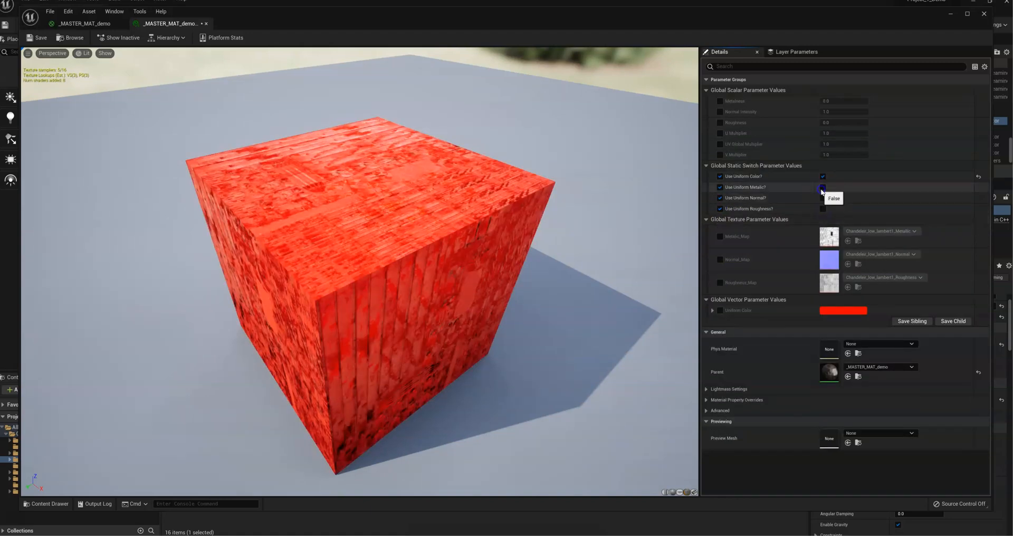
left_click(823, 188)
left_click(822, 198)
left_click(823, 207)
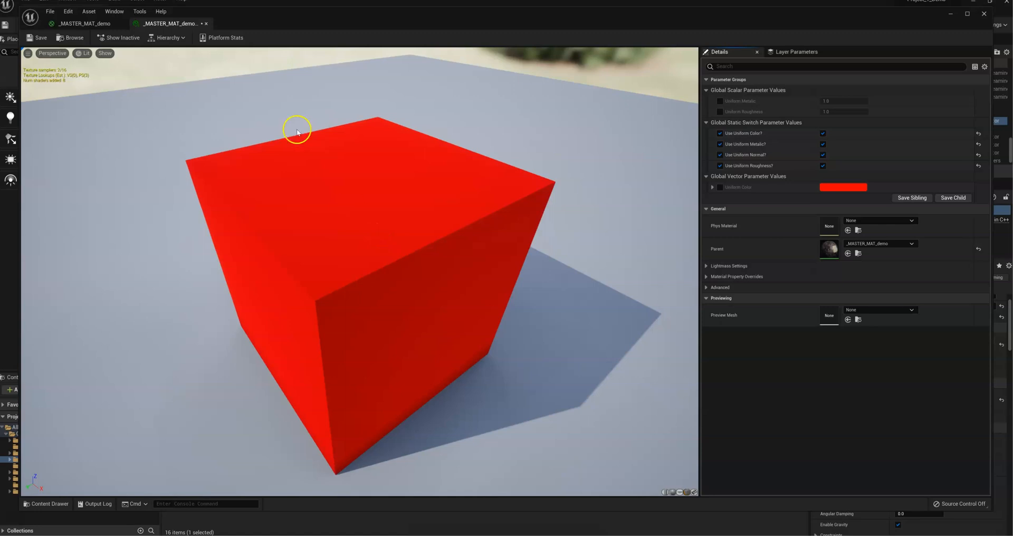
Step: Return to the _MASTER_MAT_demo material graph and save the material
left_click(89, 23)
right_click_drag(503, 251, 472, 175)
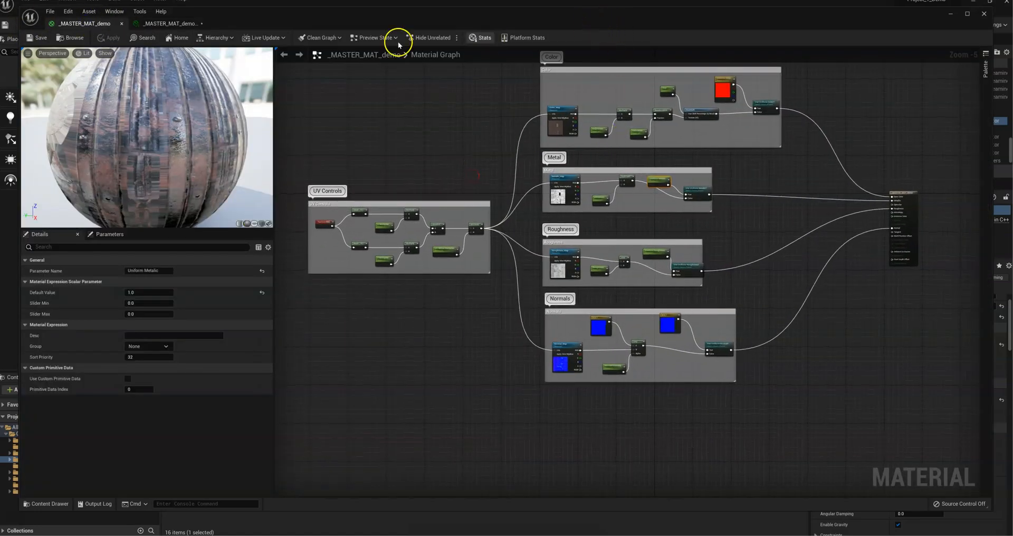
left_click(37, 41)
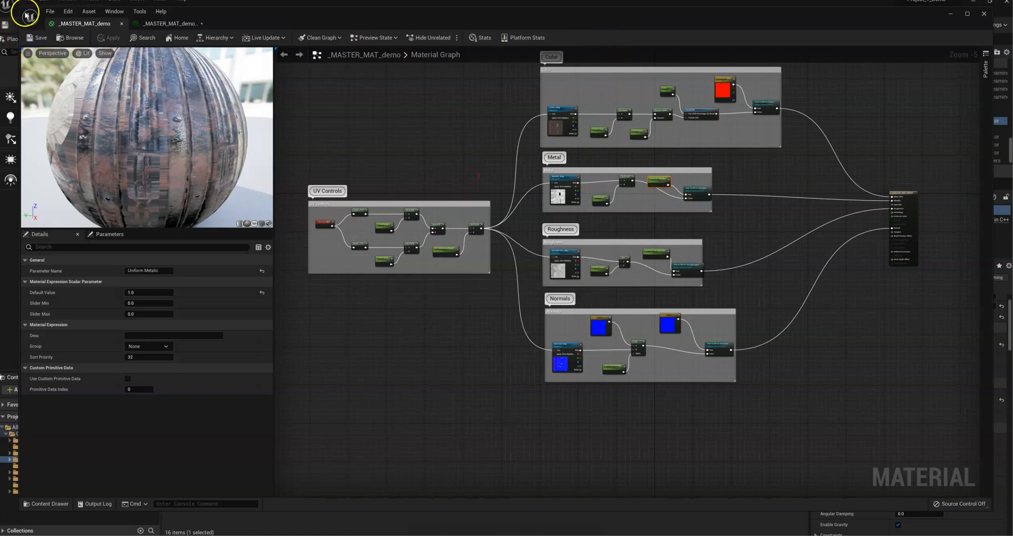
right_click_drag(839, 308, 764, 337)
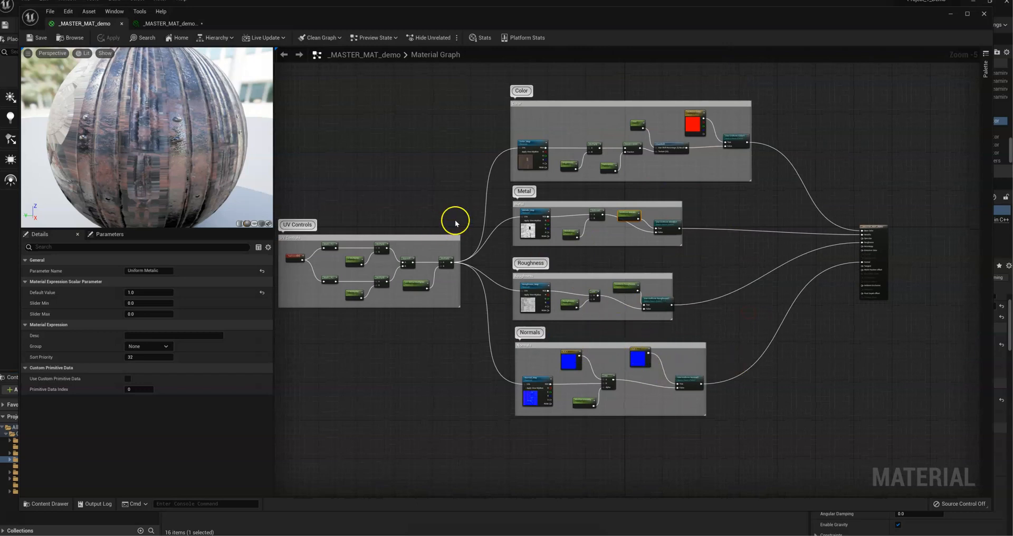
Step: Move the material editor aside and examine the level's cliffs, water and cylinder building as candidates for material instances
left_click_drag(242, 15, 1012, 95)
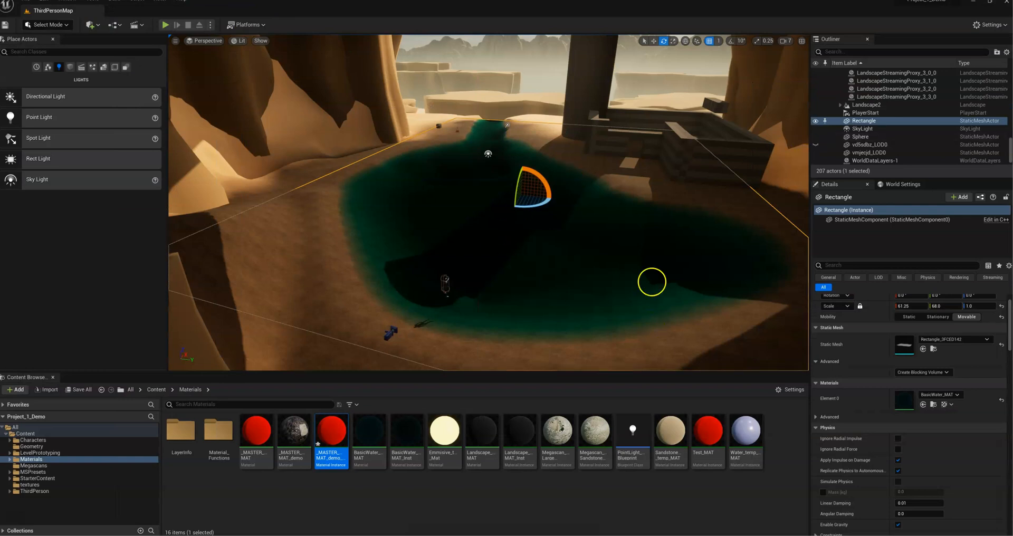
right_click_drag(372, 215, 308, 242)
mouse_move(444, 252)
right_mouse_down()
mouse_move(399, 240)
mouse_move(429, 264)
right_mouse_up()
left_click(399, 240)
right_click(255, 440)
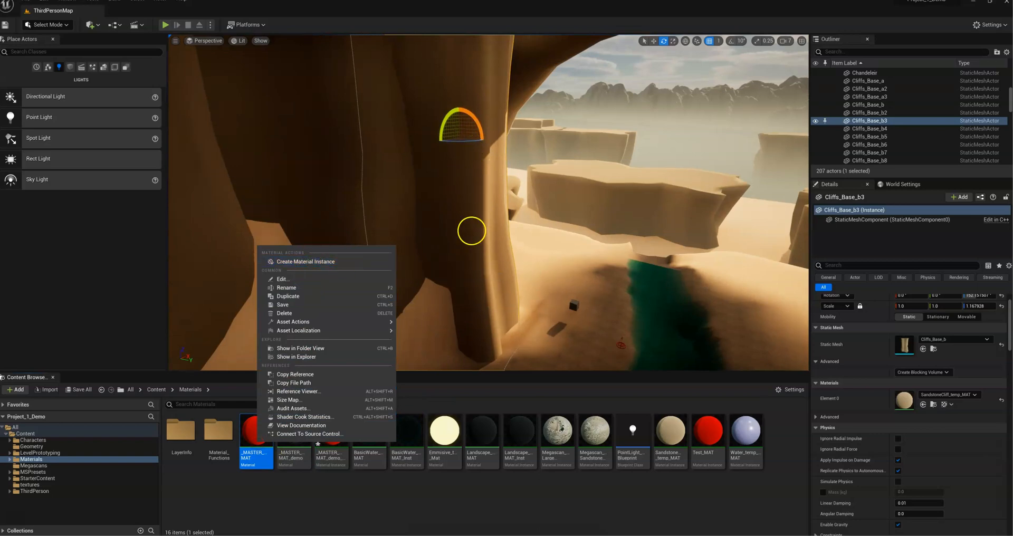
right_click_drag(484, 259, 554, 250)
left_click(485, 260)
mouse_move(481, 289)
right_mouse_down()
mouse_move(434, 276)
mouse_move(488, 289)
right_mouse_up()
left_click(301, 484)
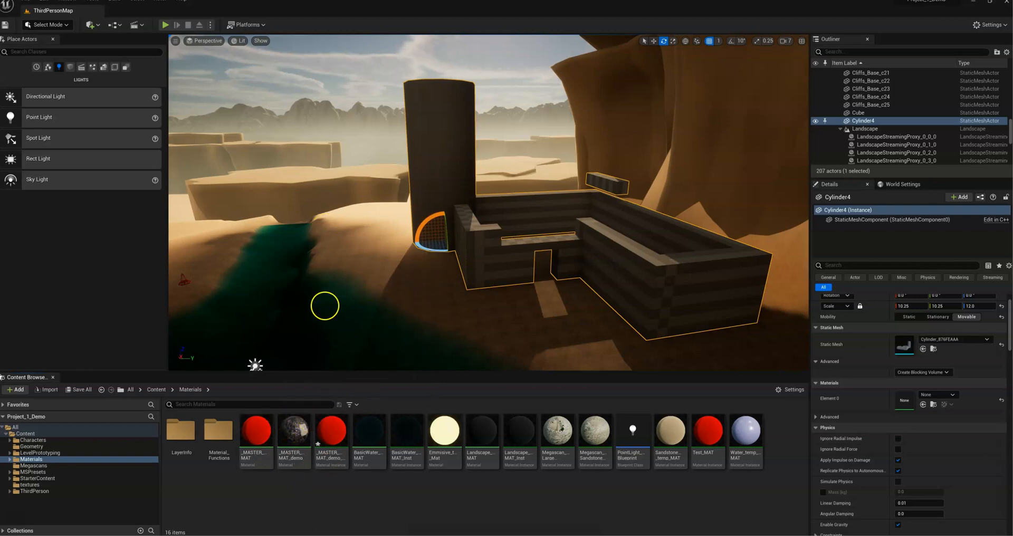
right_click_drag(509, 291, 620, 326)
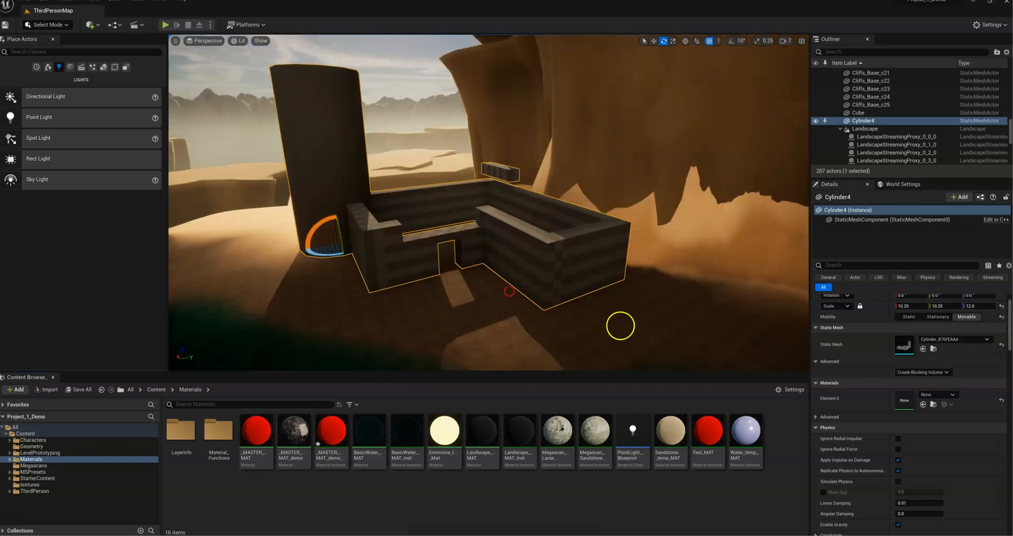
mouse_move(532, 303)
right_mouse_down()
mouse_move(512, 328)
mouse_move(493, 321)
right_mouse_up()
key("s")
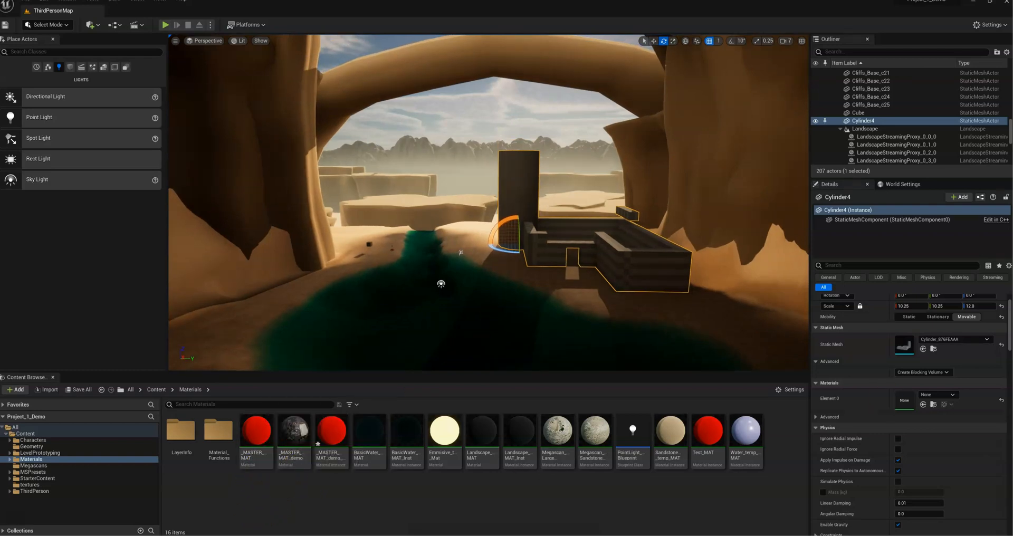
Step: Bring the material editor back and review the complete _MASTER_MAT_demo graph
double_click(331, 430)
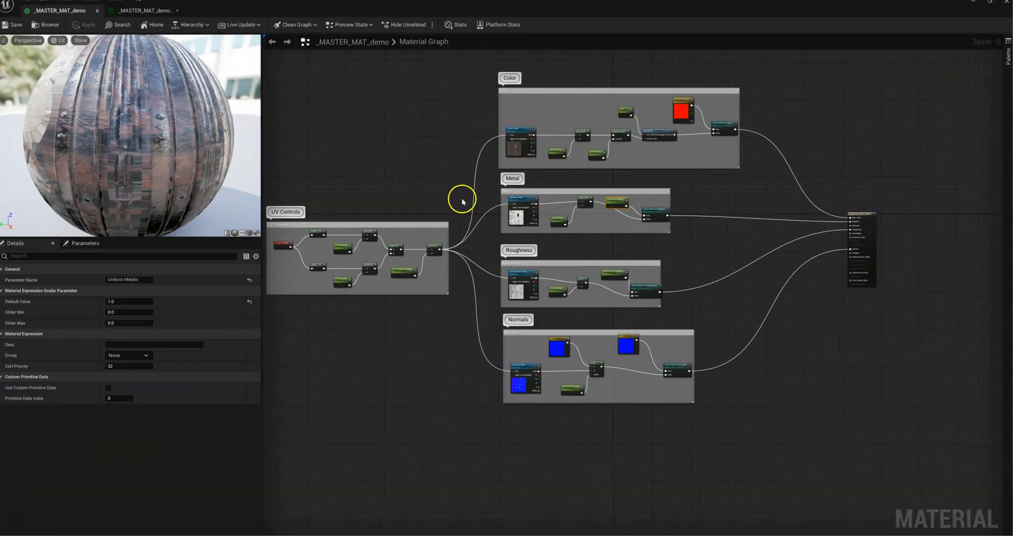
right_click_drag(470, 184, 489, 194)
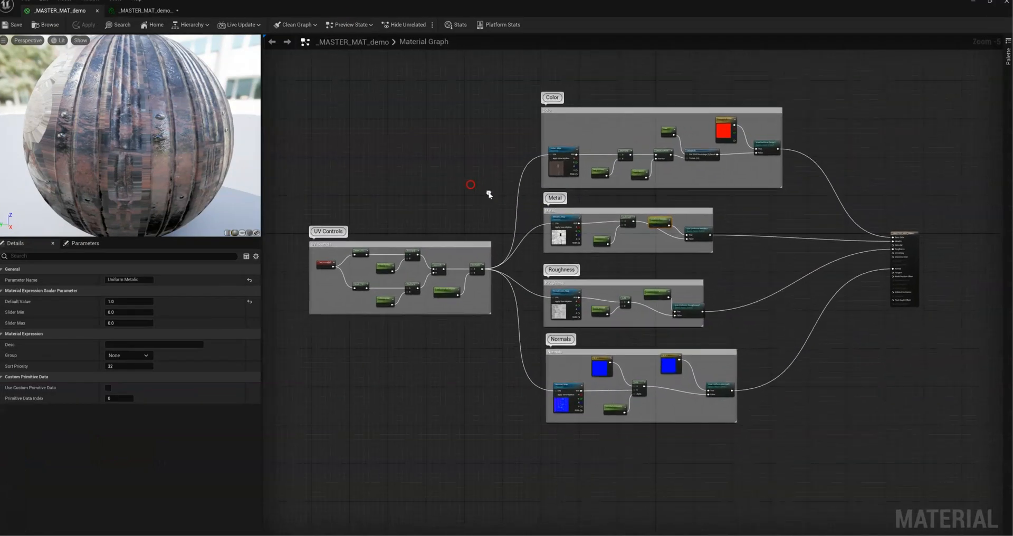